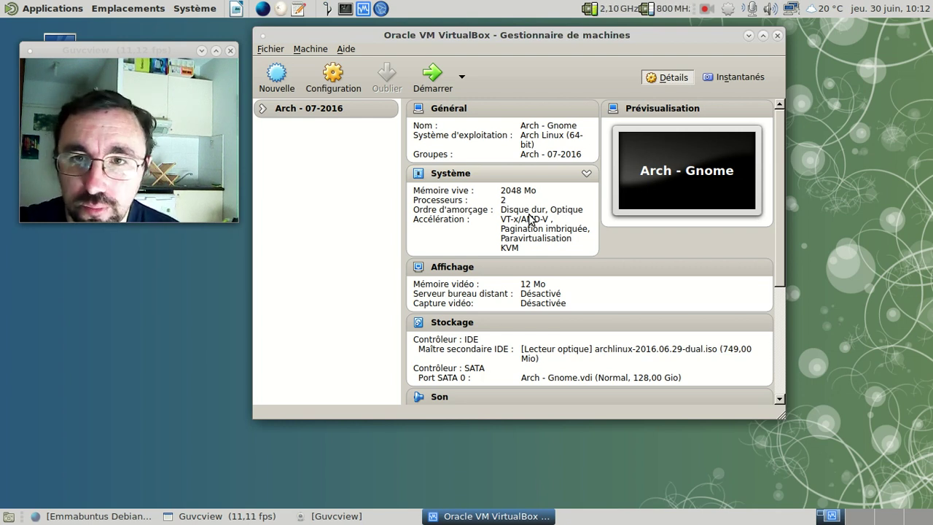
Start a new Linux Debian (64-bit) machine named Emmabuntus Debian 1.0
click(263, 77)
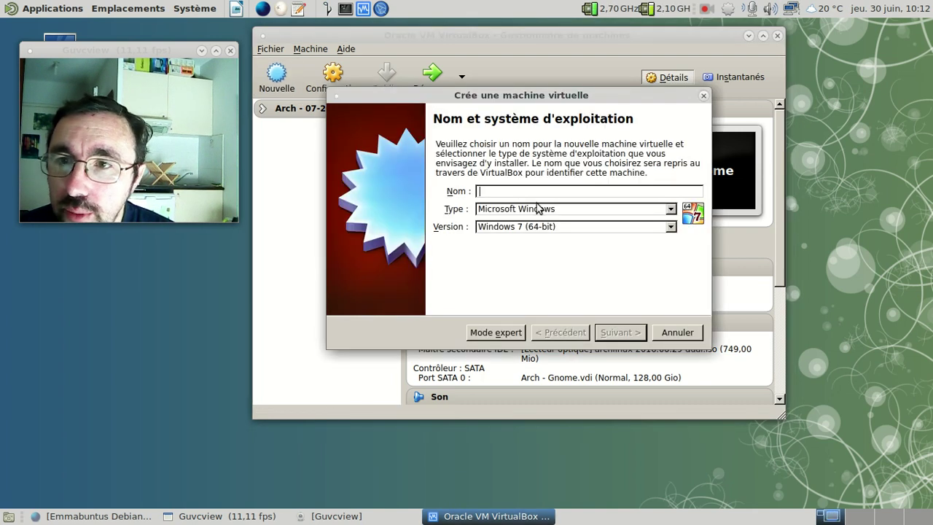
click(538, 226)
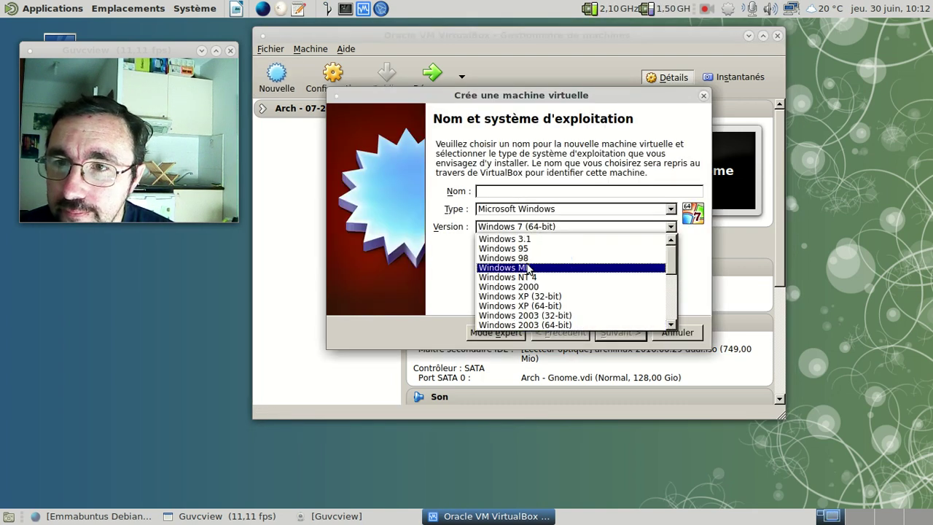
click(543, 210)
click(539, 210)
click(525, 223)
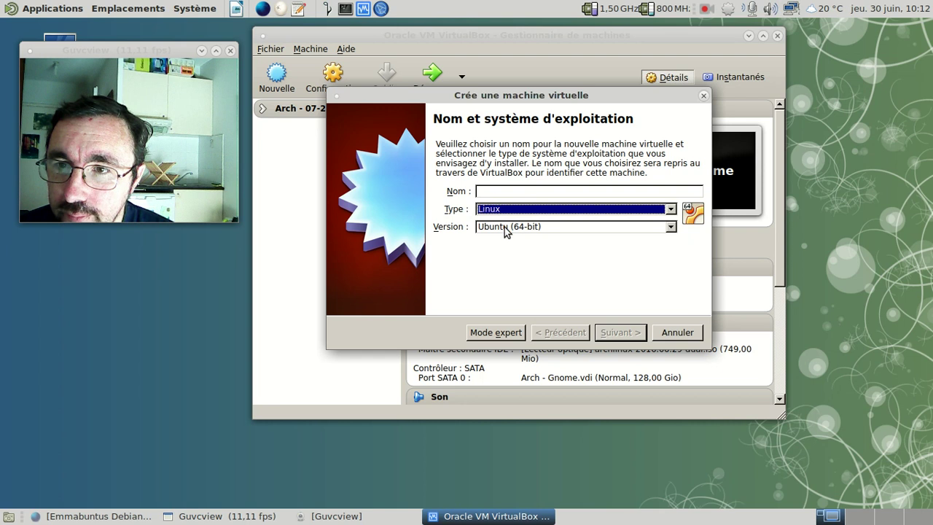
click(510, 227)
scroll(538, 270, up, 5)
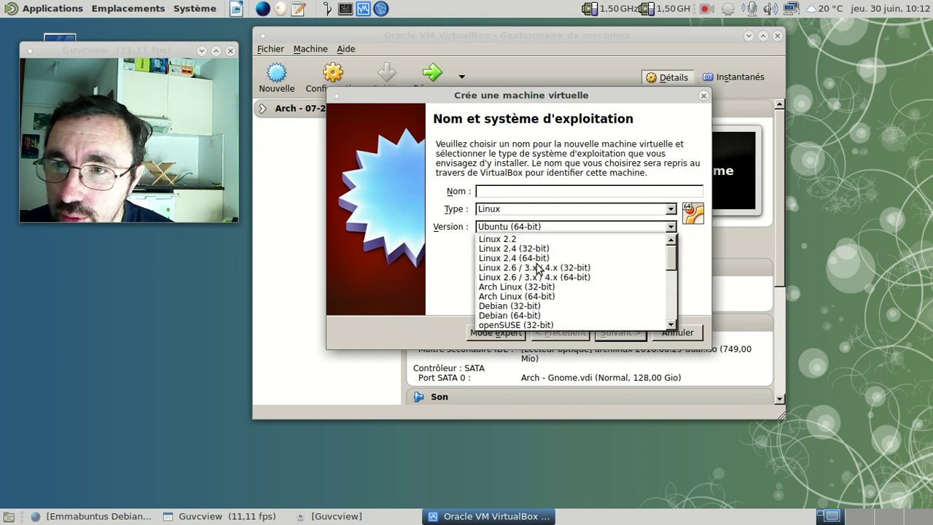
scroll(537, 269, down, 1)
click(532, 296)
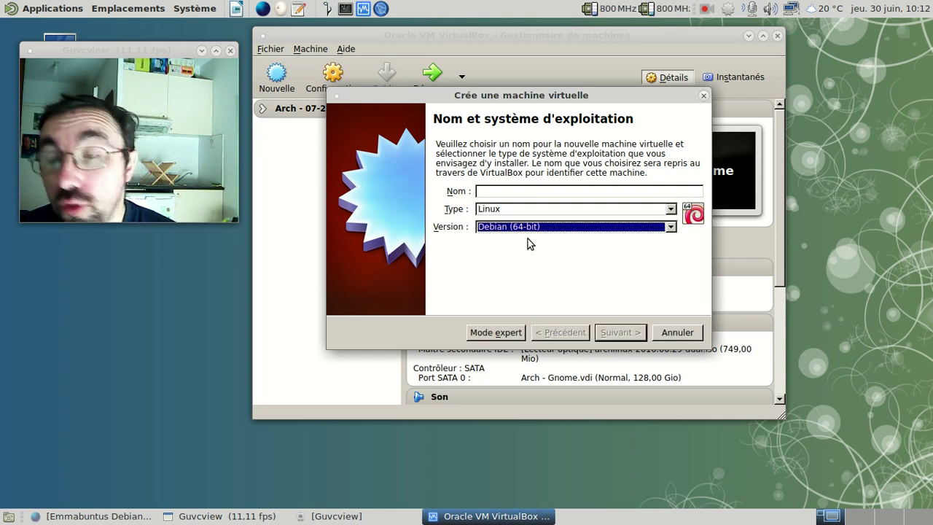
click(519, 194)
text(Emma)
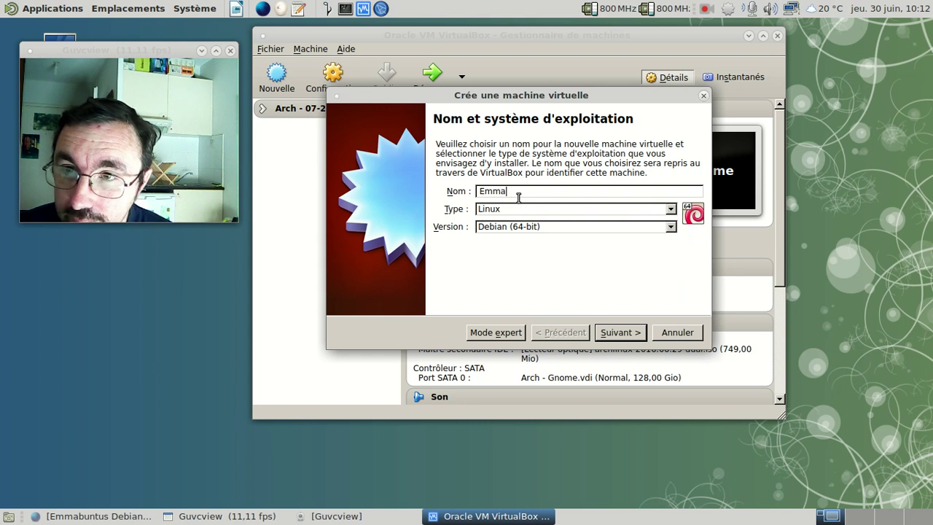
text(buntus Debi)
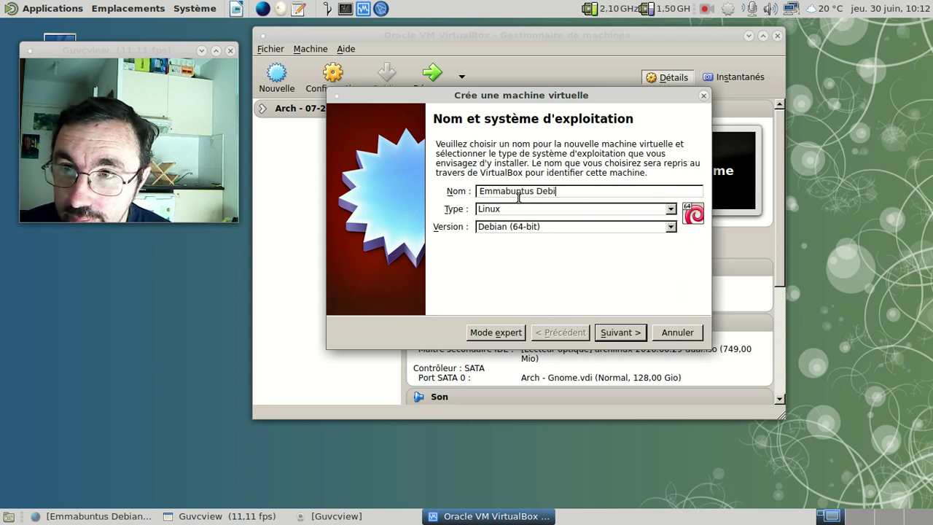
text(an 1.0)
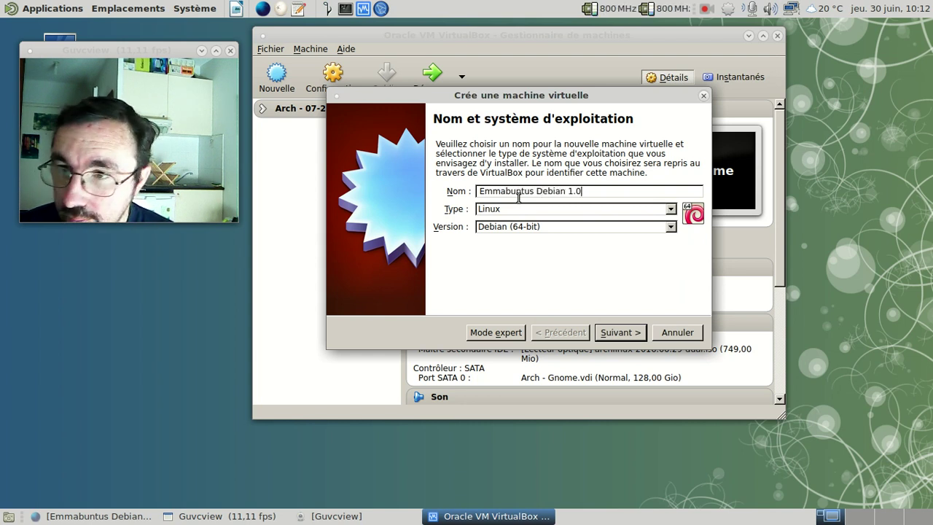
Give the machine 2048 MB of memory
click(627, 332)
double_click(666, 190)
text(2048)
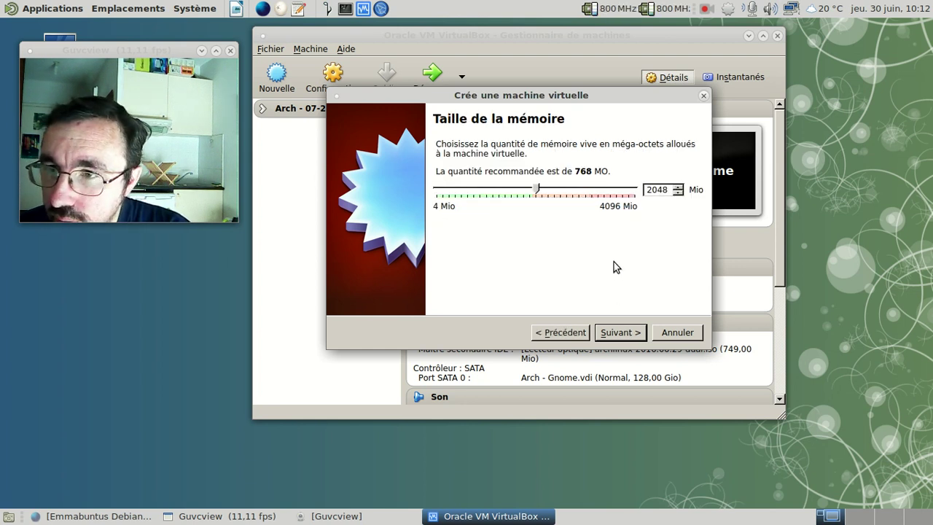
click(619, 333)
Create a new 128 GB VDI virtual hard disk for the machine
click(619, 331)
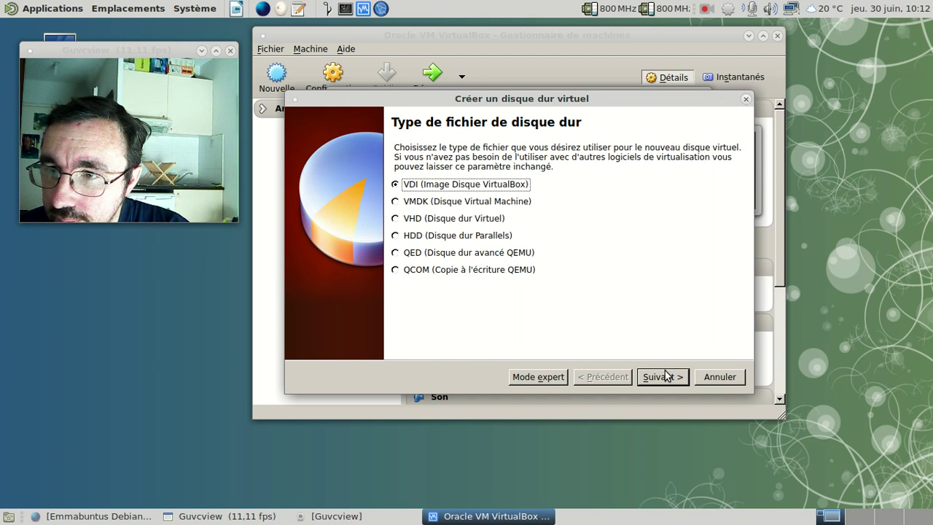
click(662, 376)
click(662, 377)
click(697, 243)
text(128,00 Gio)
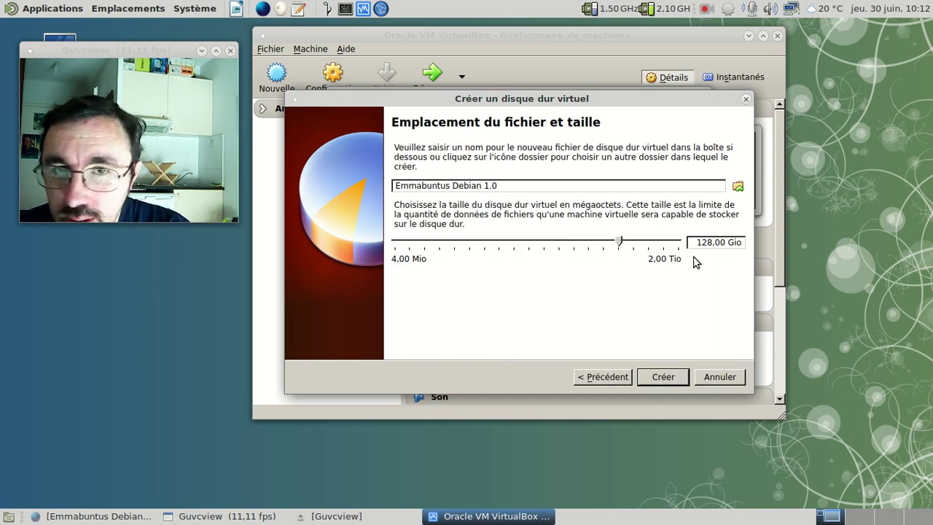
click(675, 378)
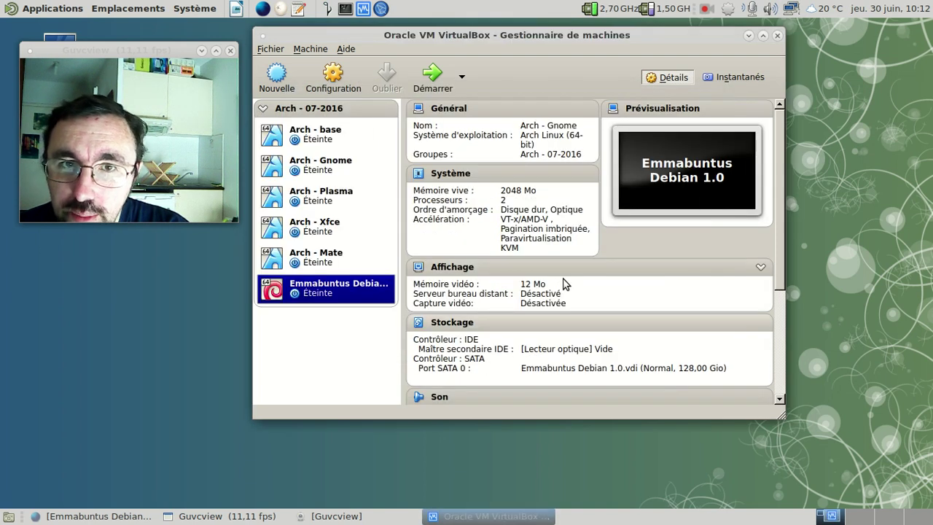
In the Emmabuntus Debian 1.0 system settings, move the hard disk ahead of the optical drive in boot order
click(364, 321)
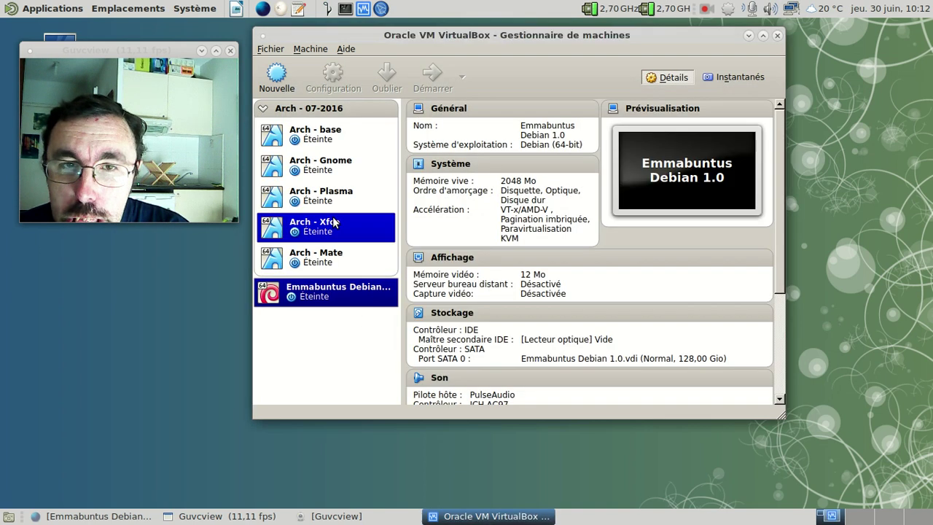
click(262, 108)
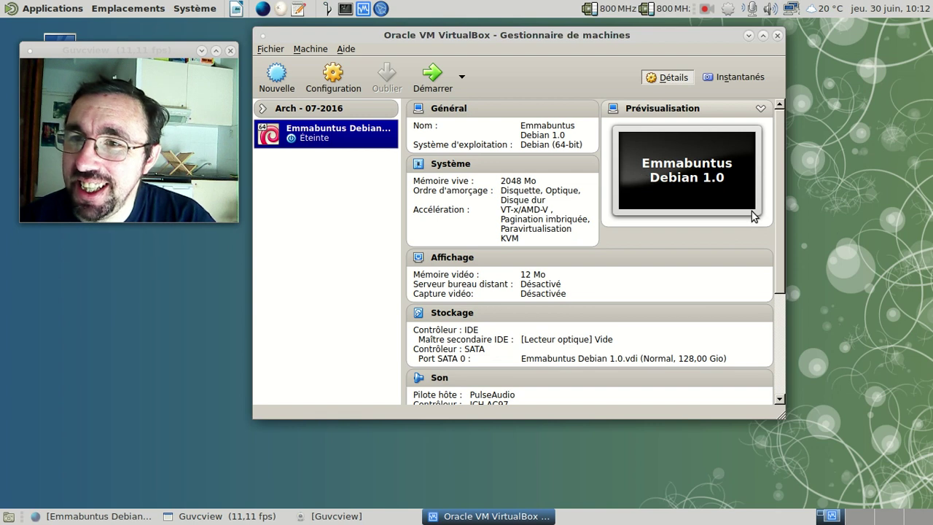
click(465, 164)
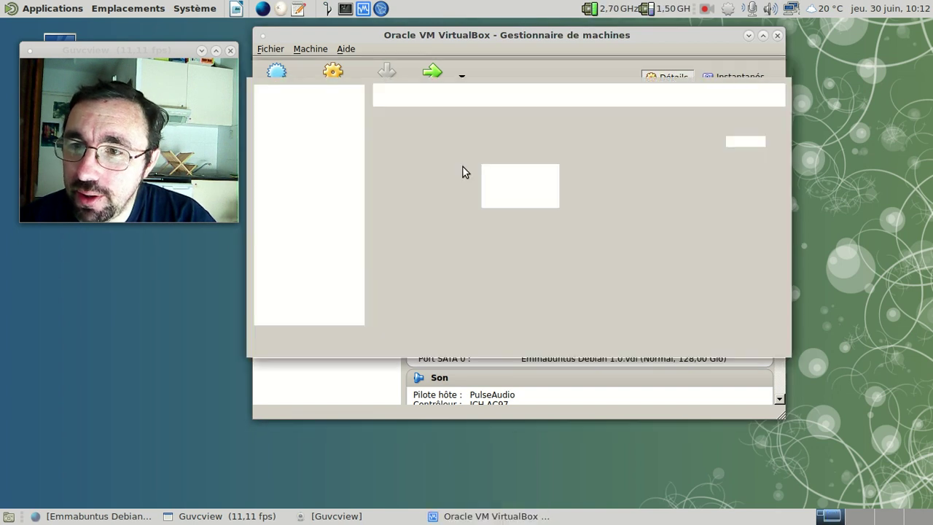
click(522, 191)
click(568, 169)
click(469, 123)
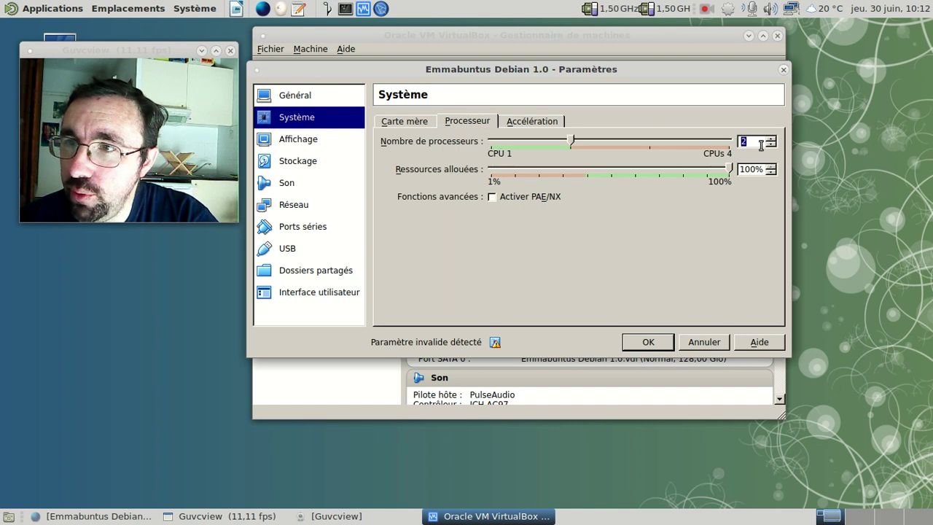
Switch networking to Accès par pont (bridged) and the audio controller to Intel Audio HD
click(342, 205)
click(521, 160)
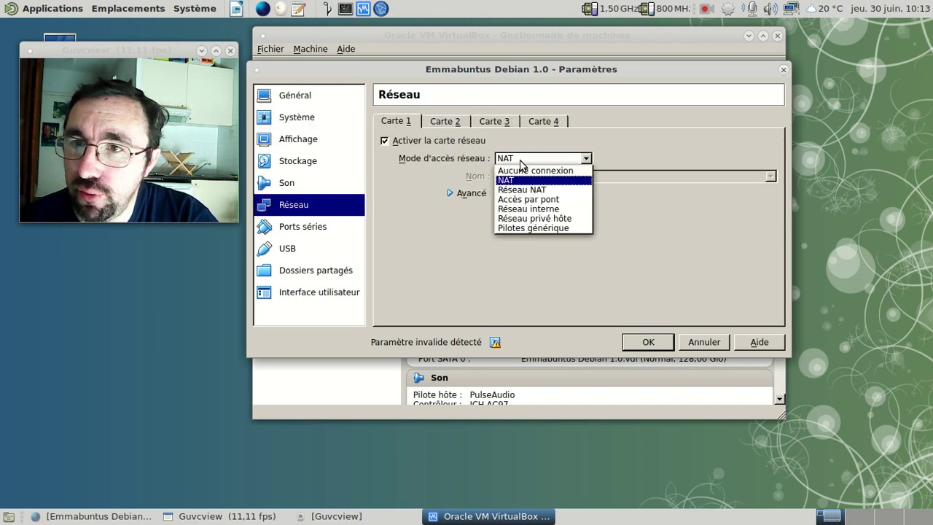
click(529, 208)
scroll(592, 161, up, 1)
click(319, 182)
click(483, 156)
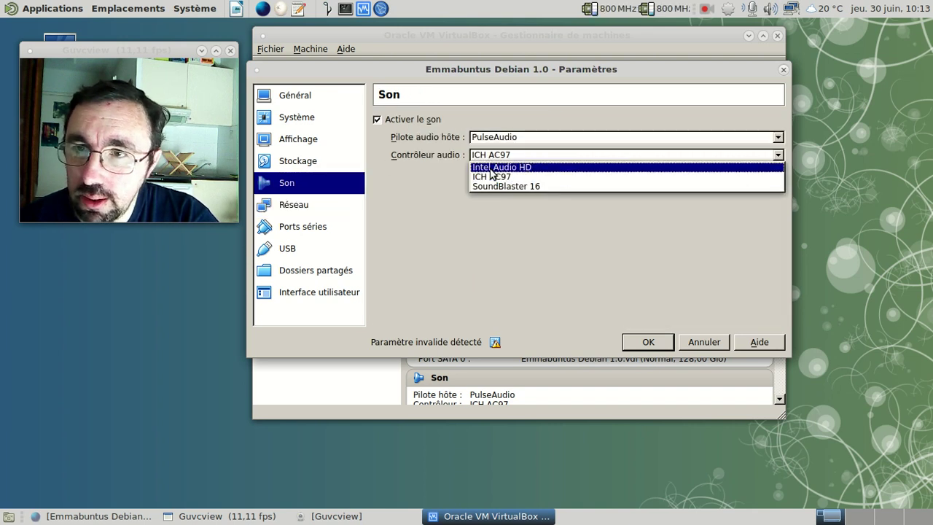
click(487, 165)
Insert emmabuntus-de-i386-jessie-1.00.iso into the optical drive and save the settings
click(304, 163)
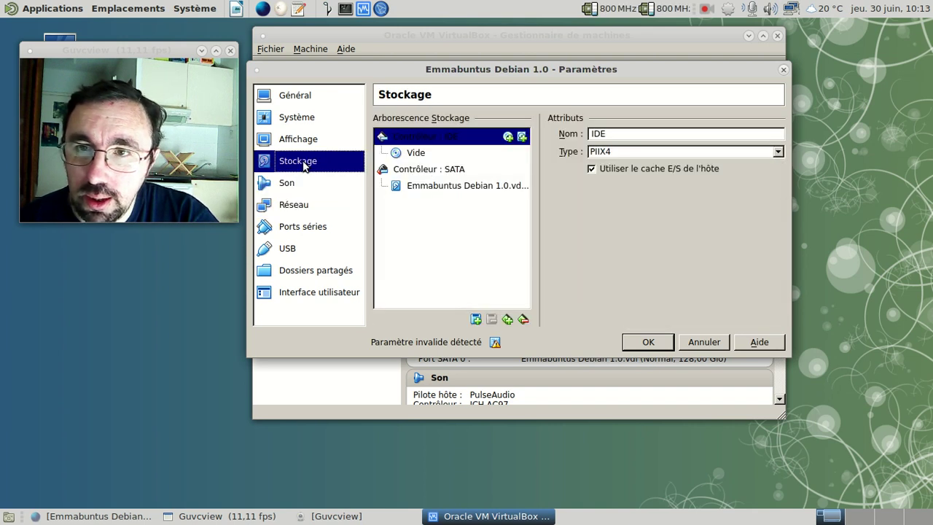
click(427, 155)
click(778, 135)
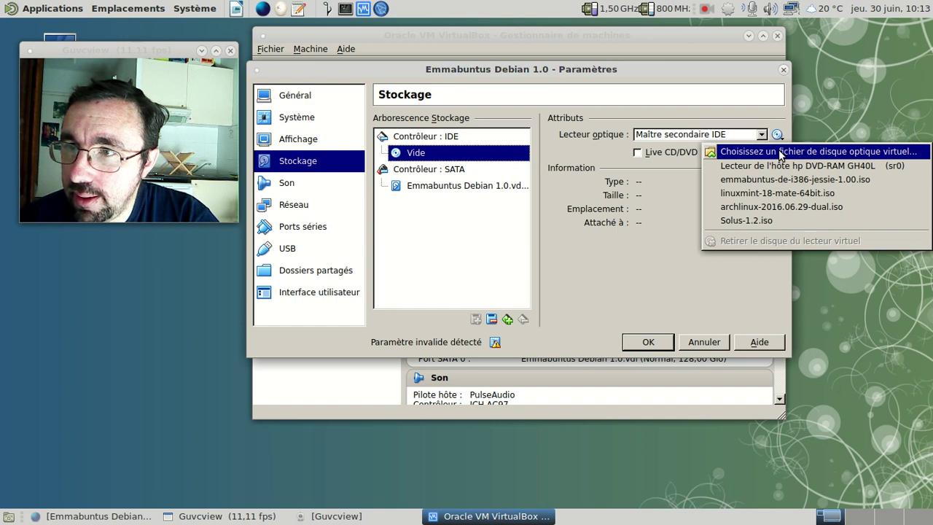
click(784, 180)
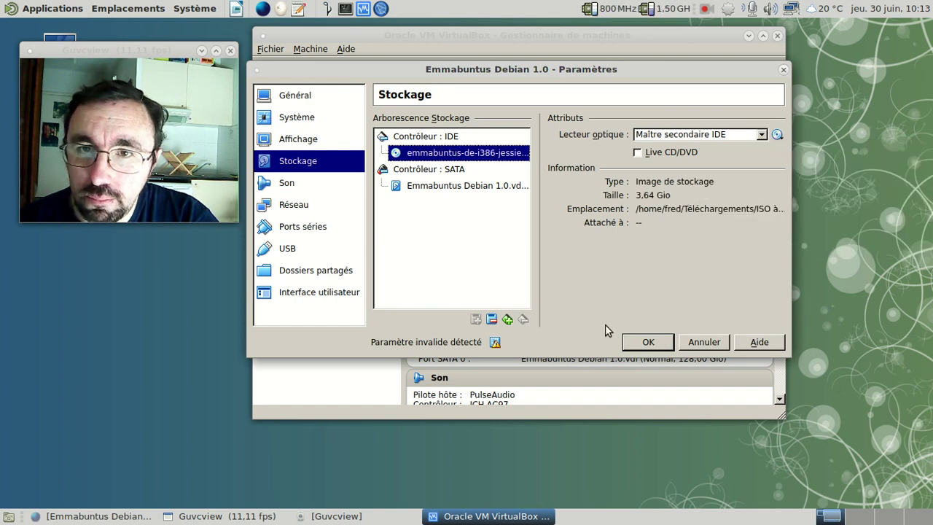
click(313, 183)
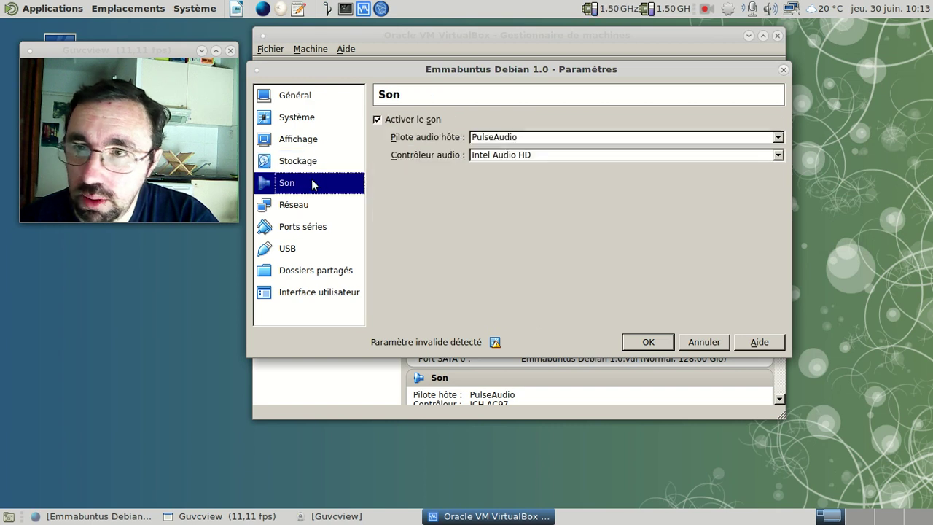
click(655, 340)
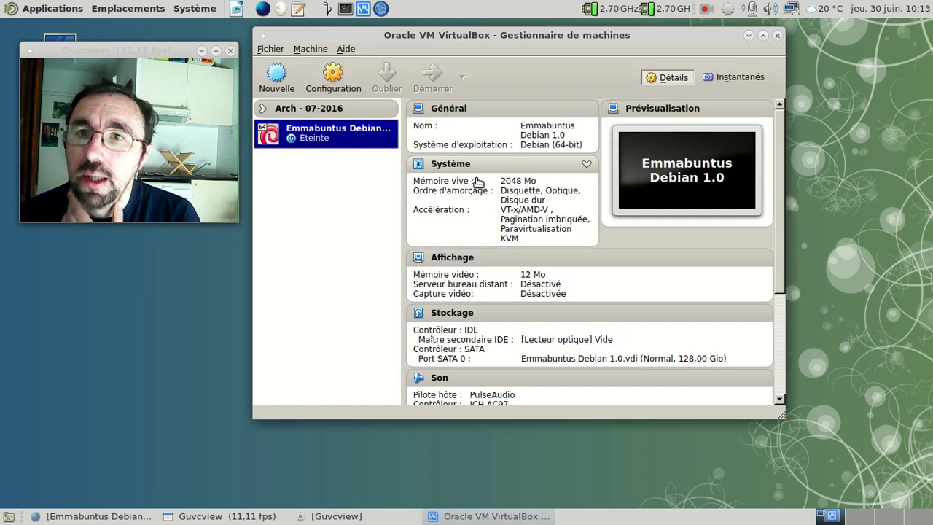
Start the machine and choose Francais, then Installer Emmabuntus (Installation classique) from the boot menu
click(423, 85)
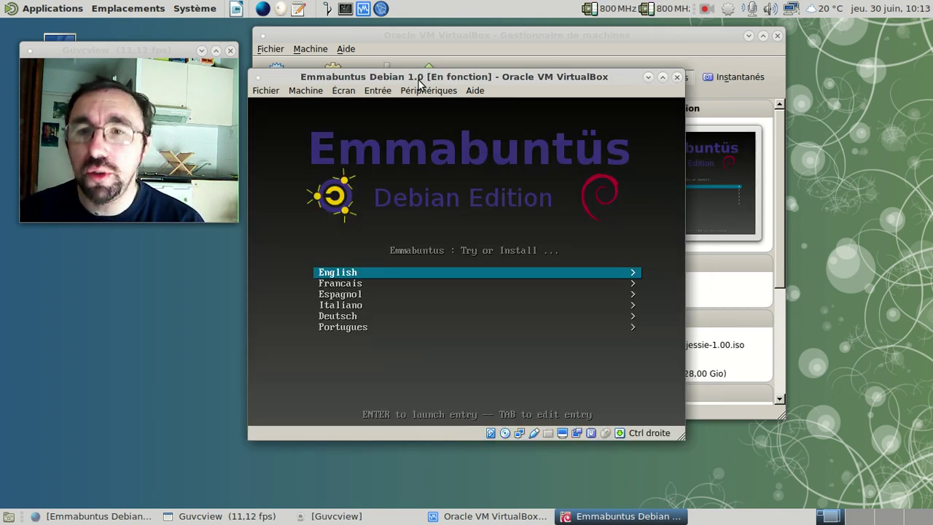
key(Down)
key(Return)
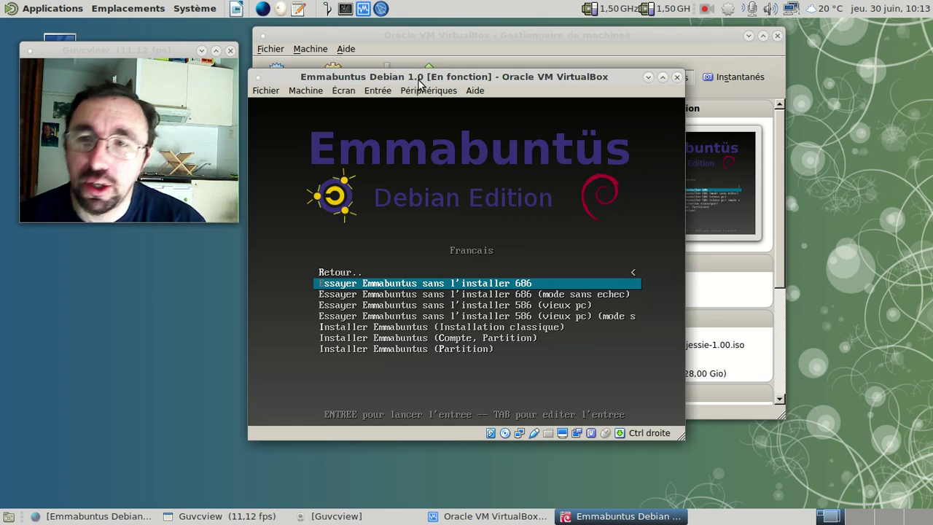
key(Down)
key(Down)
key(Down)
key(Down)
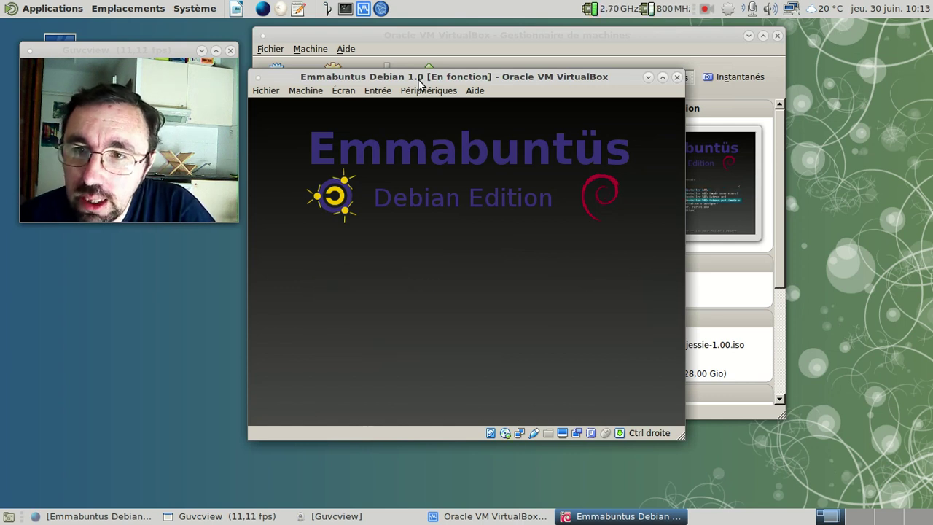
key(Return)
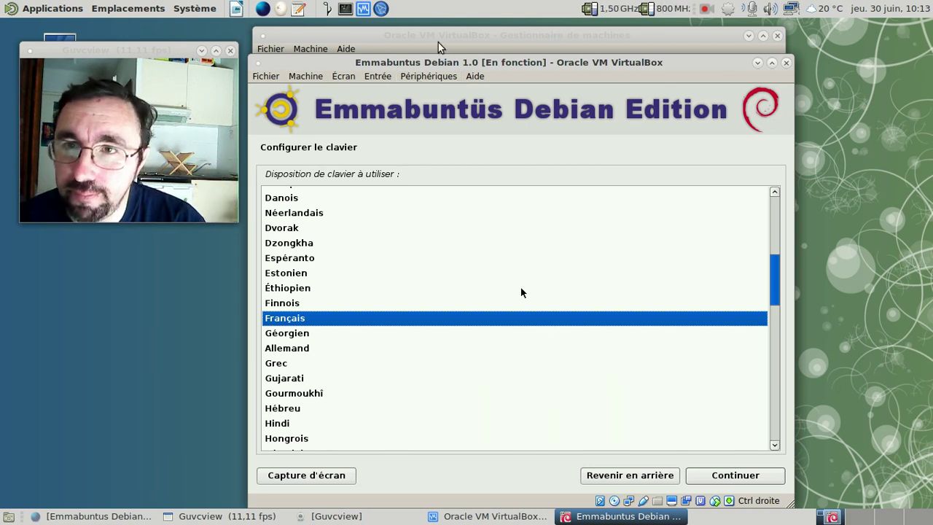
Accept the Français keyboard layout in the installer
drag(446, 63, 437, 36)
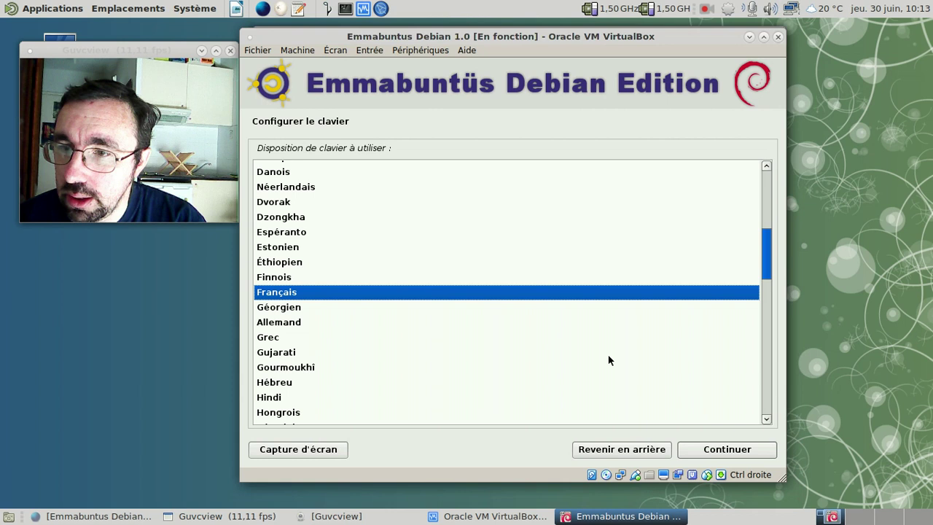
click(705, 452)
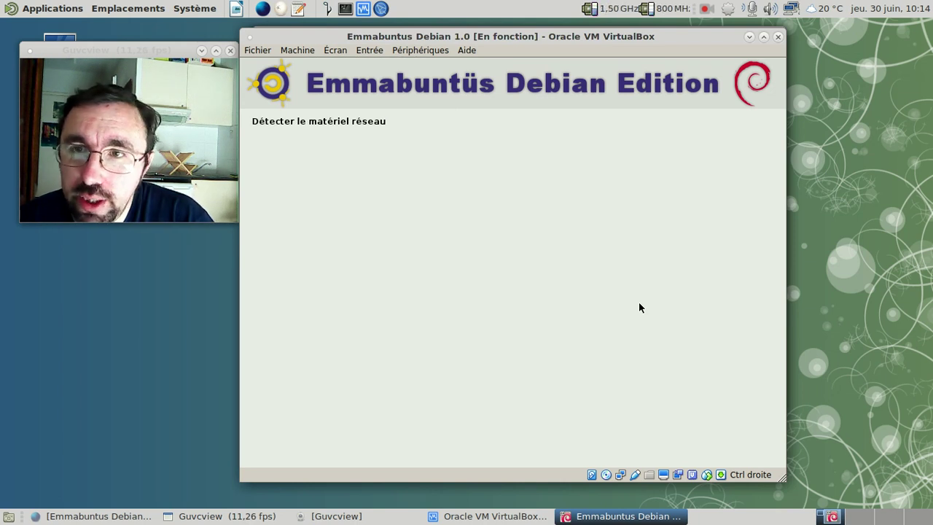
Replace the default debian machine name with a custom hostname
text(Fre)
key(BackSpace)
text(fred)
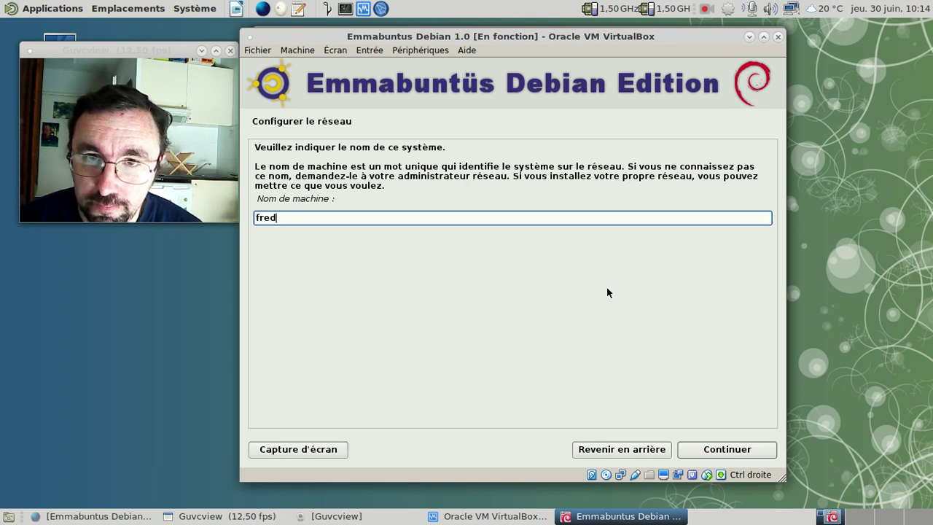
text(o-emma-de)
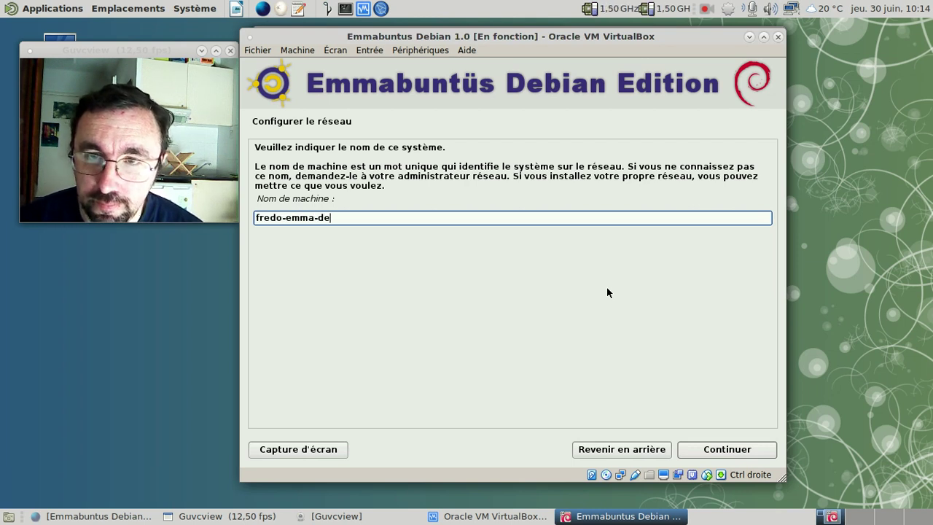
click(735, 451)
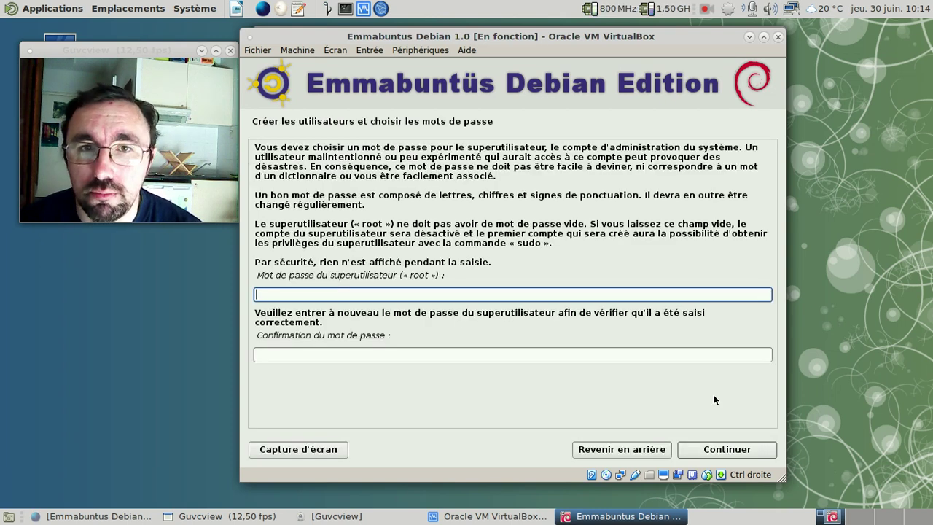
Enter and confirm the root password
text(********)
key(Tab)
text(********)
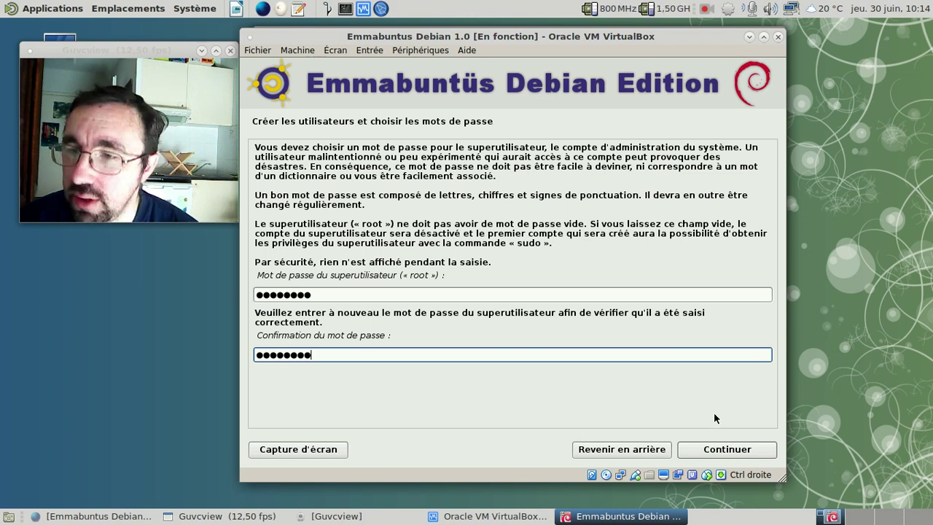
click(719, 450)
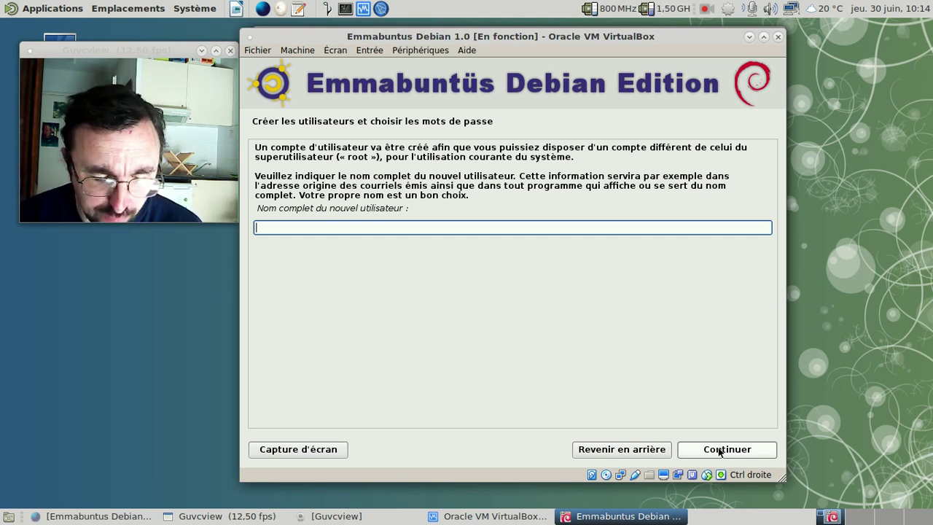
Enter the new user's full name and login name
text(rederic Bezies)
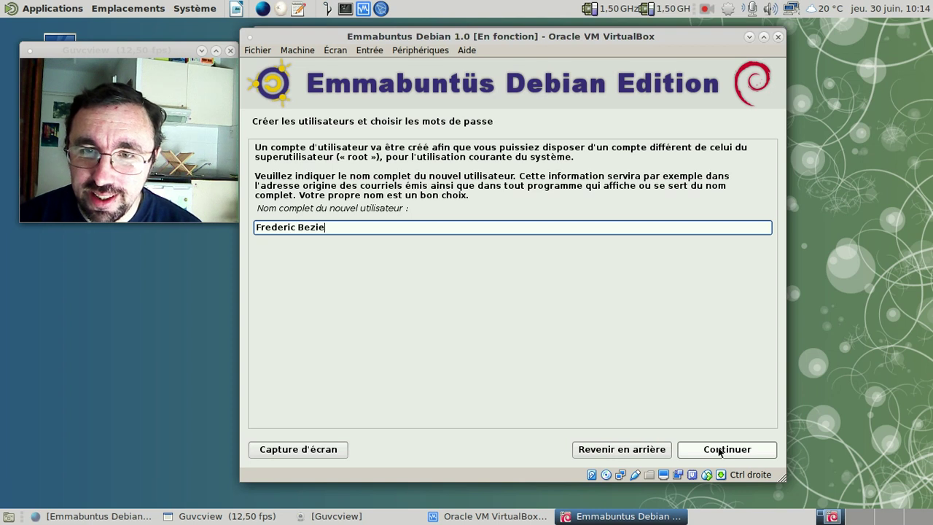
click(719, 450)
text(frd)
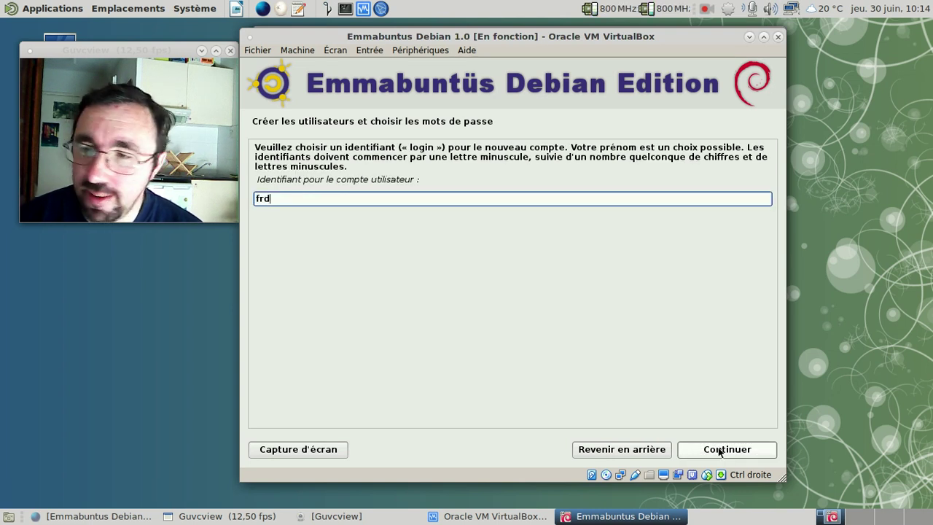
text(d)
click(719, 449)
Set and confirm the new user's password
text(•••••••)
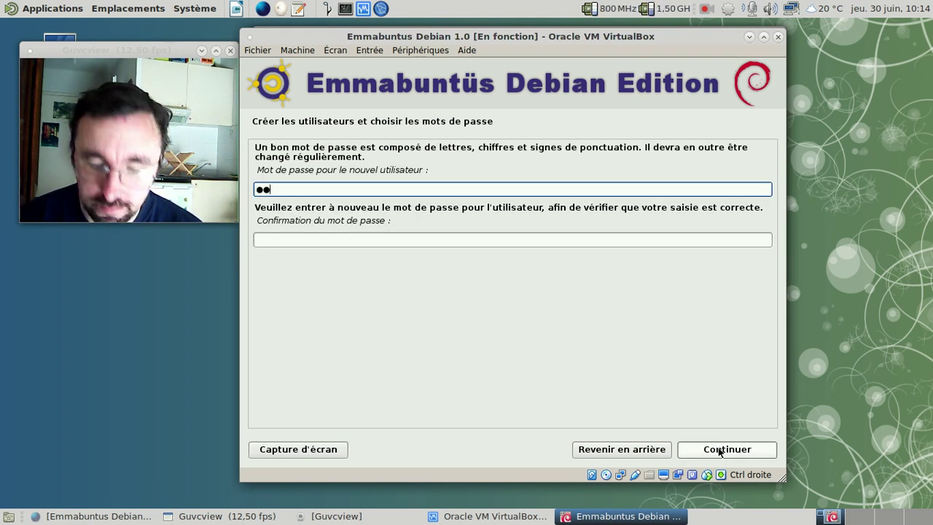
key(Tab)
text(•••••••)
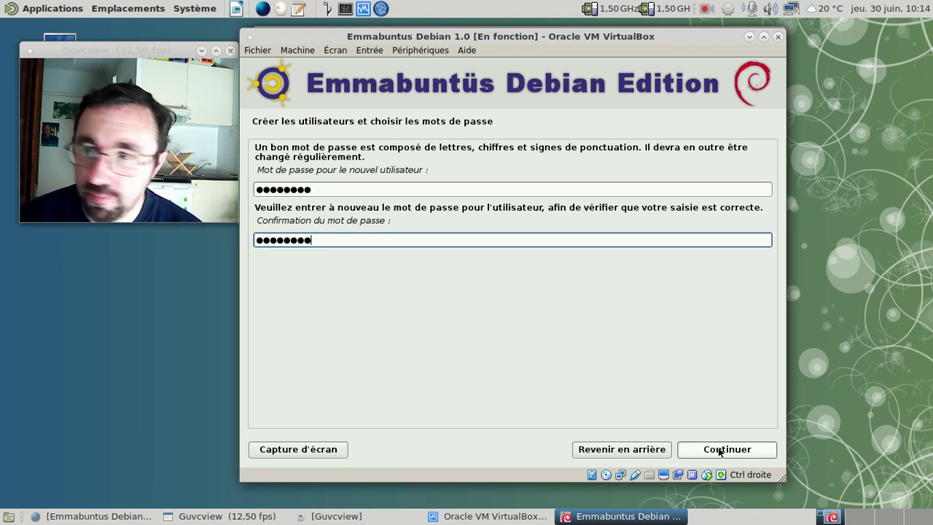
click(719, 450)
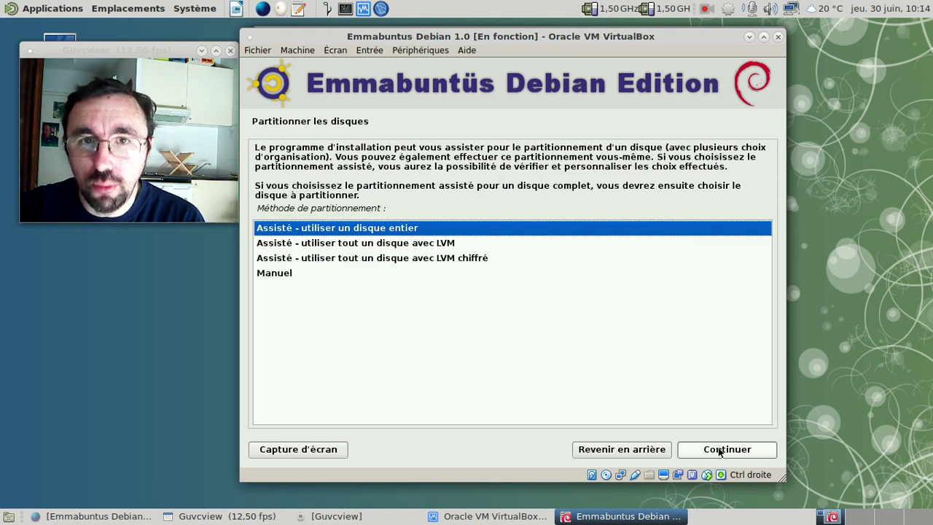
Use guided whole-disk partitioning of the 137.4 GB disk as one partition and write the changes
click(718, 449)
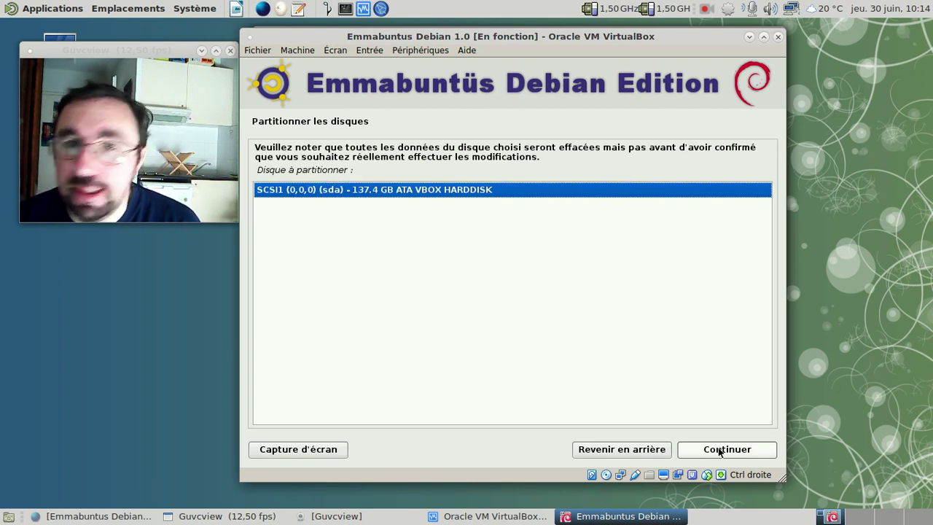
click(718, 449)
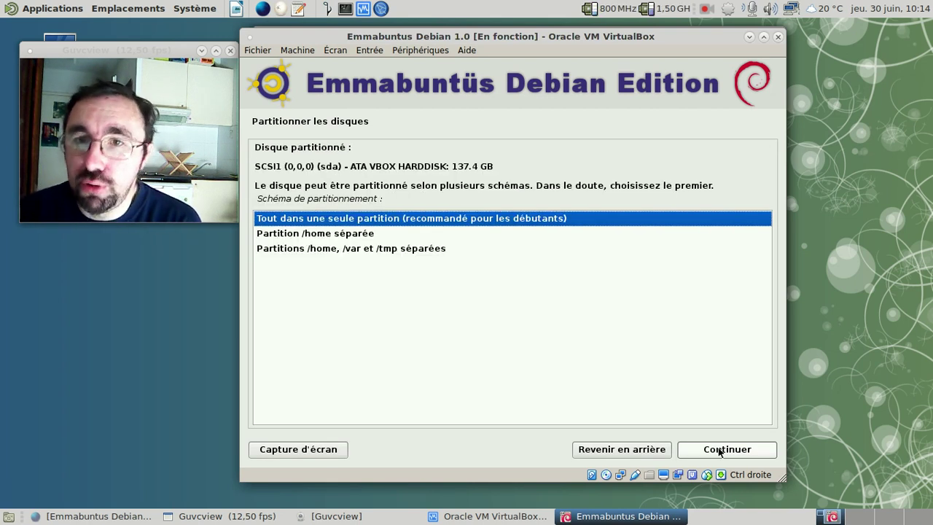
click(719, 449)
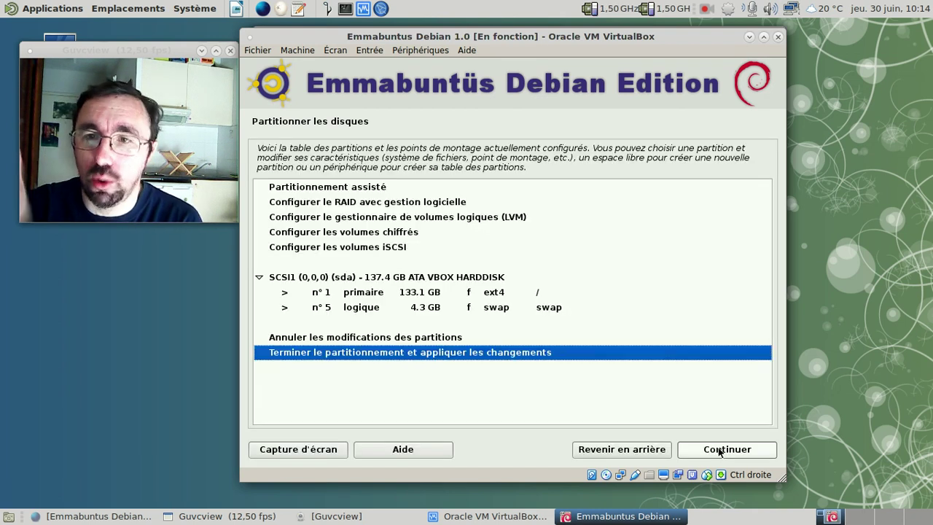
click(719, 449)
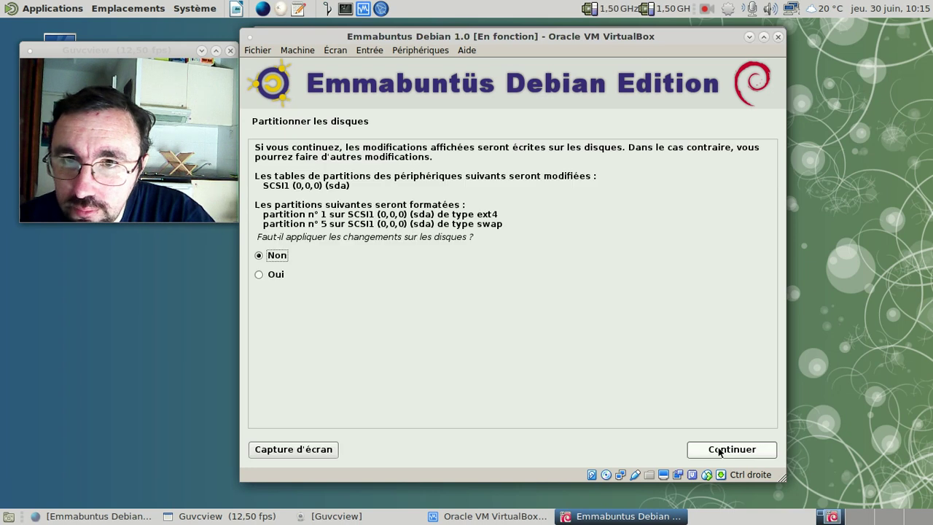
click(276, 275)
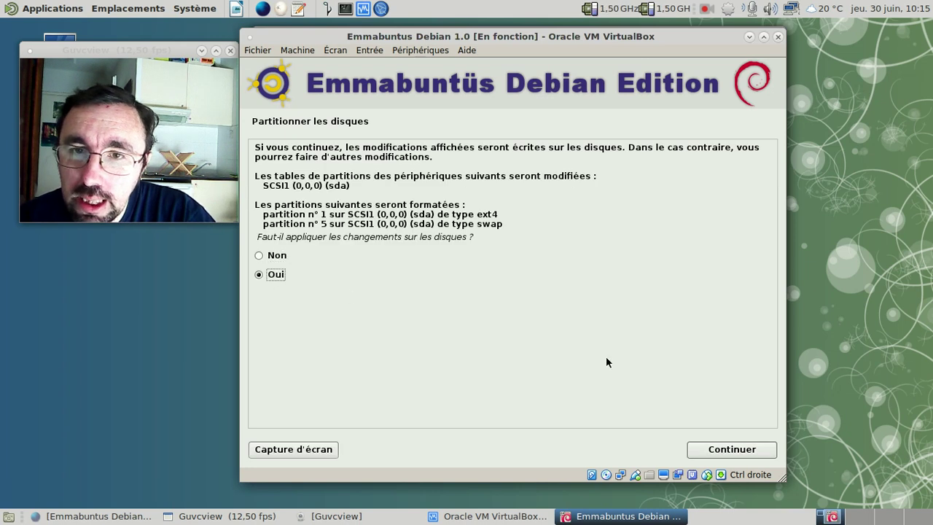
click(724, 451)
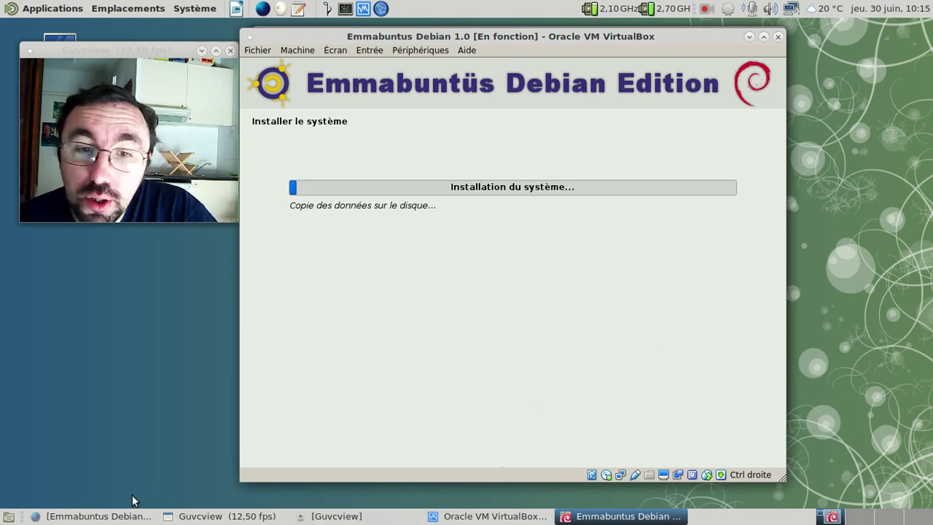
Bring the Nightly browser playing the Emmabuntus Debian Edition 1 0 video to the front
click(98, 516)
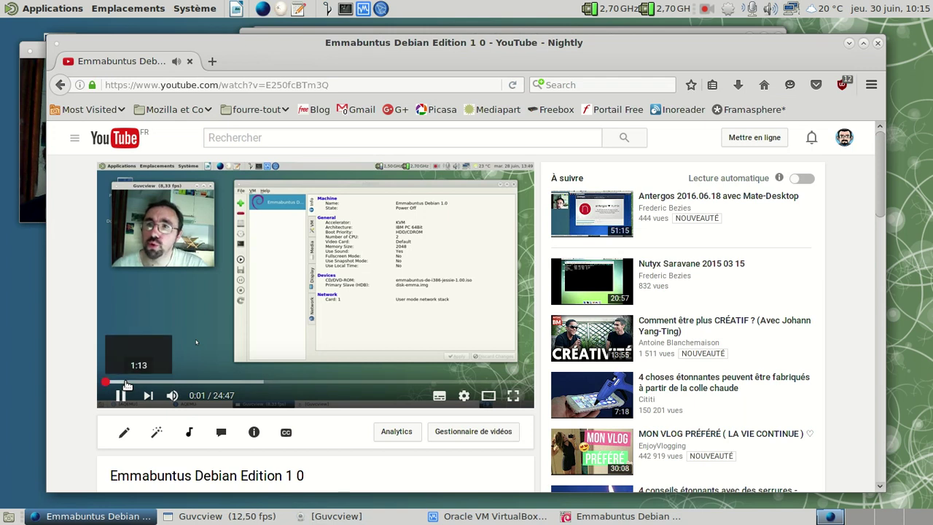
Seek the video to around 2:06, pause it, and minimise the browser
click(127, 381)
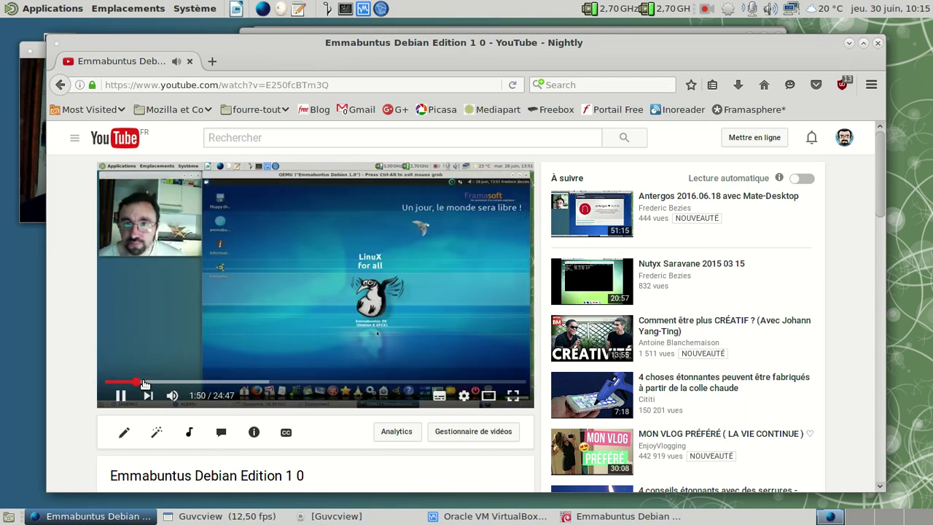
click(144, 383)
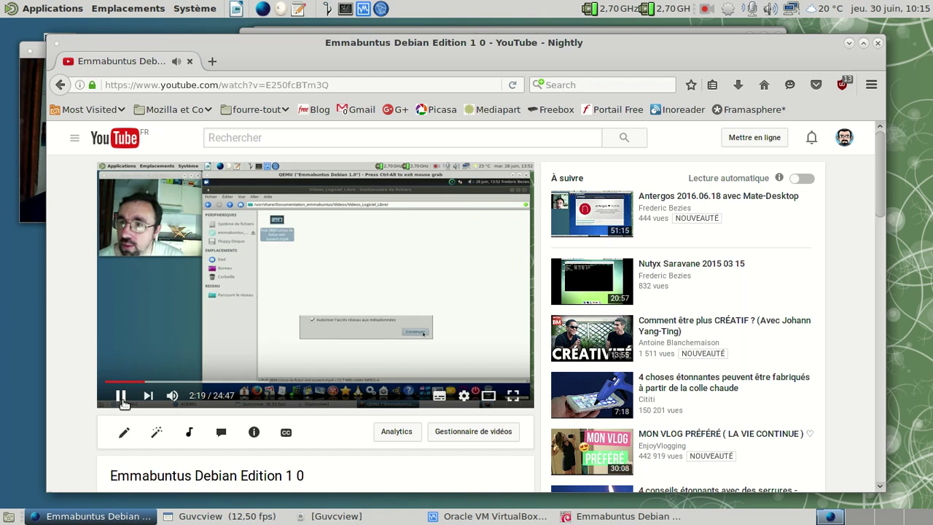
click(137, 383)
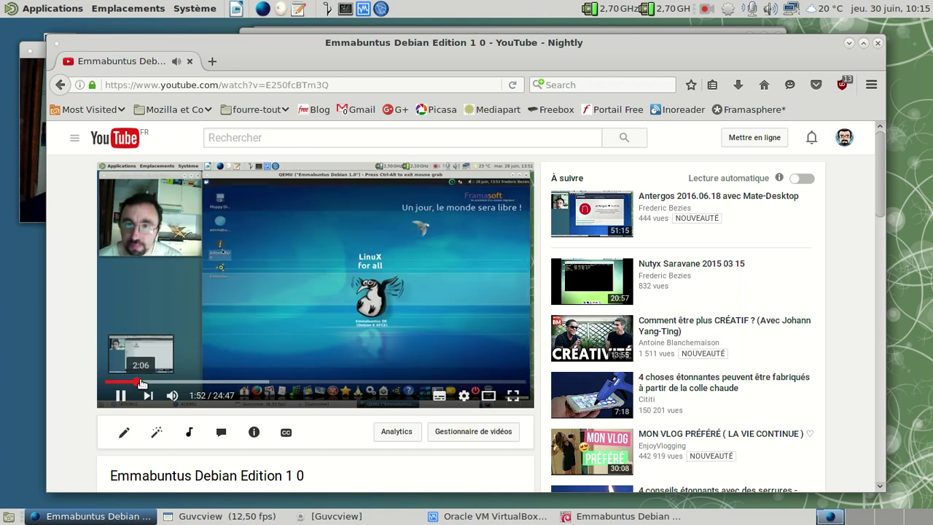
click(141, 383)
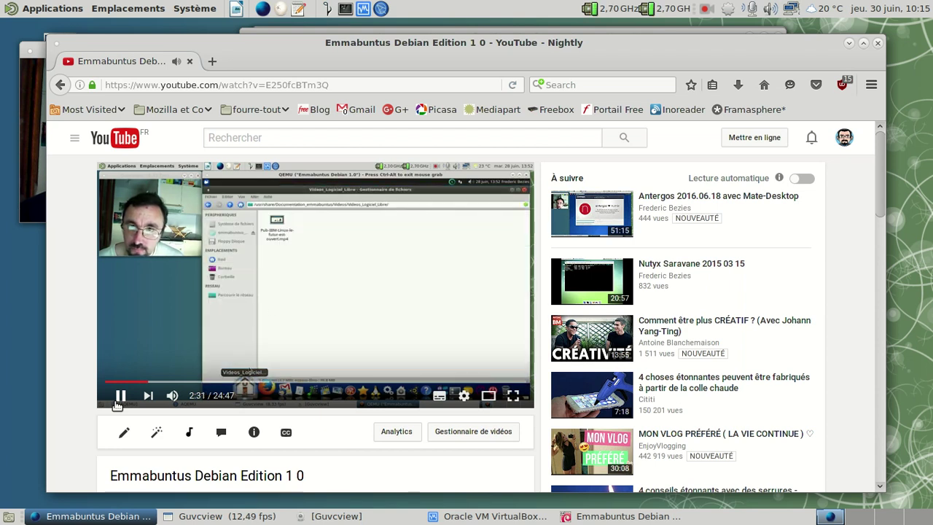
click(117, 400)
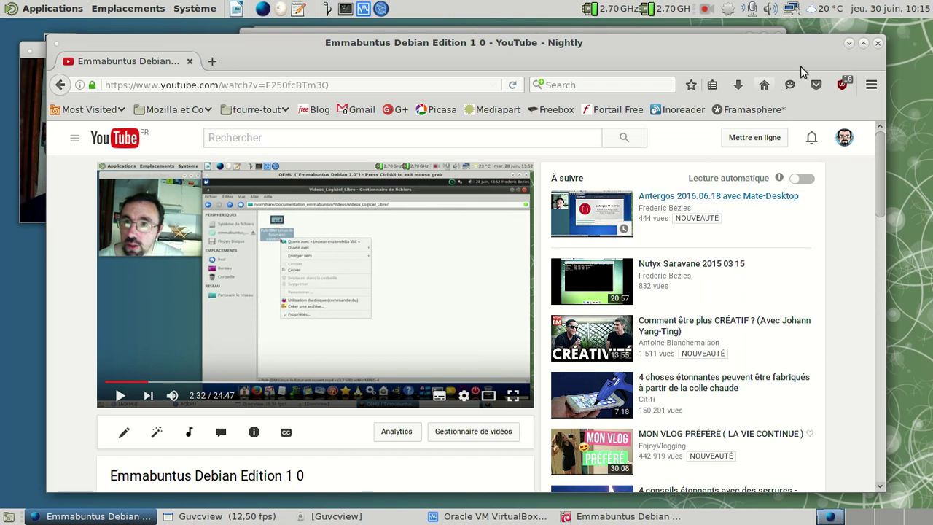
click(847, 44)
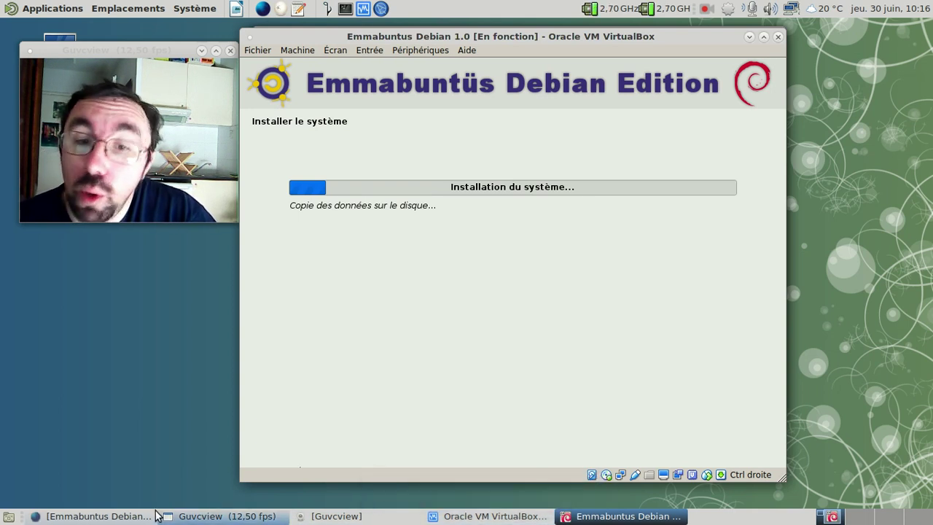
Restore the browser, jump the video to 7:03 and resume playback, then minimise it again
click(136, 519)
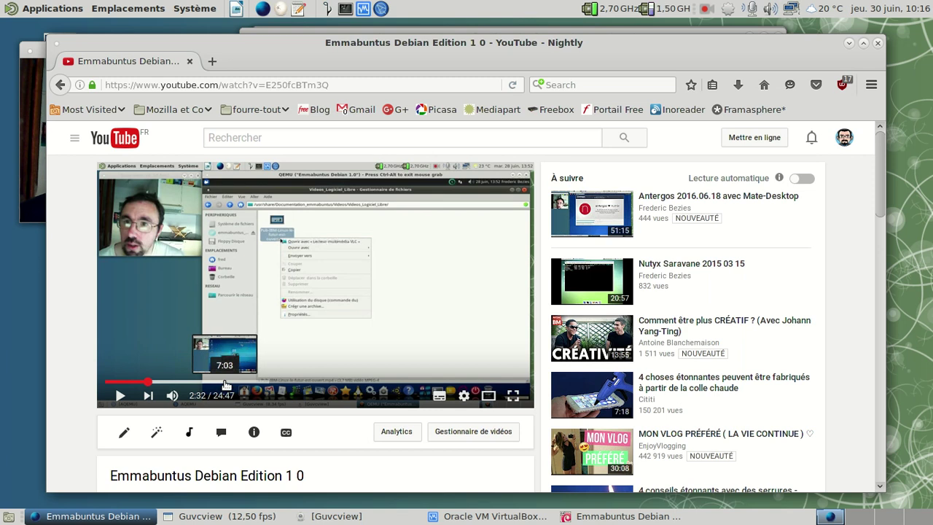
click(226, 382)
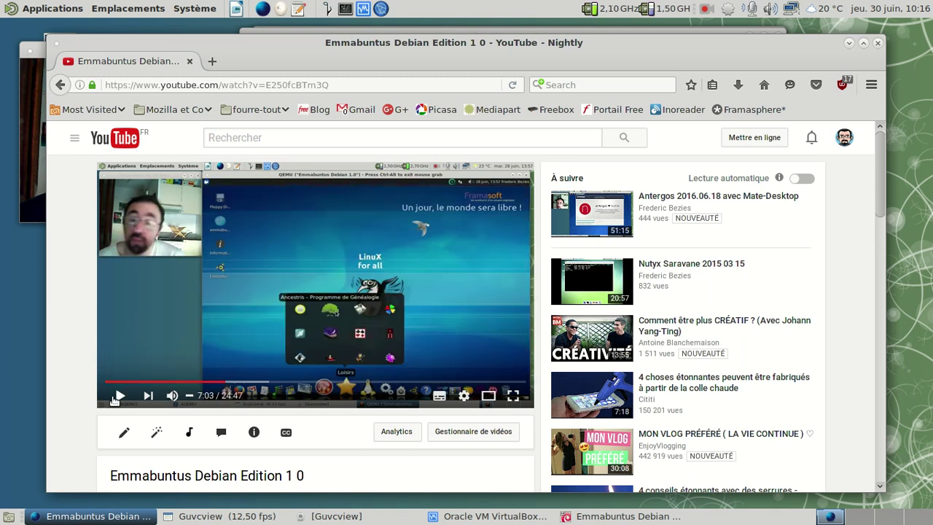
click(115, 397)
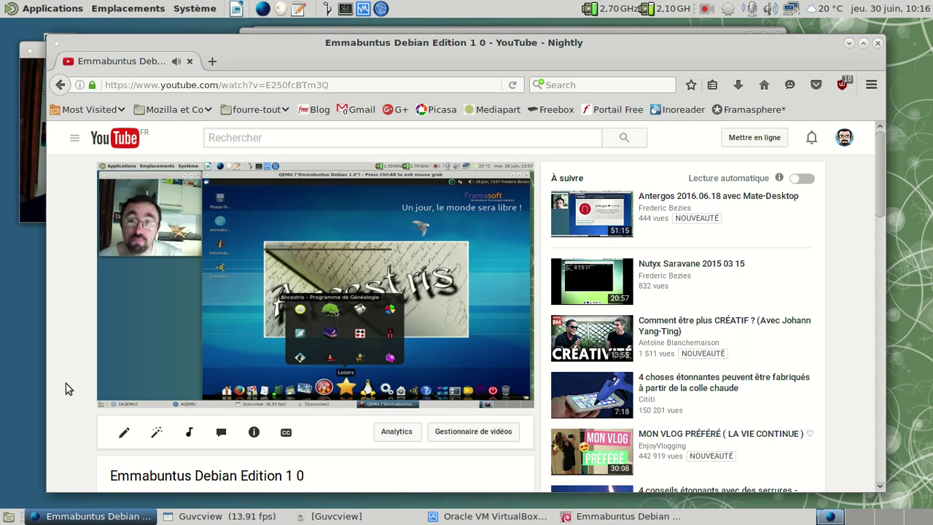
mouse_move(125, 395)
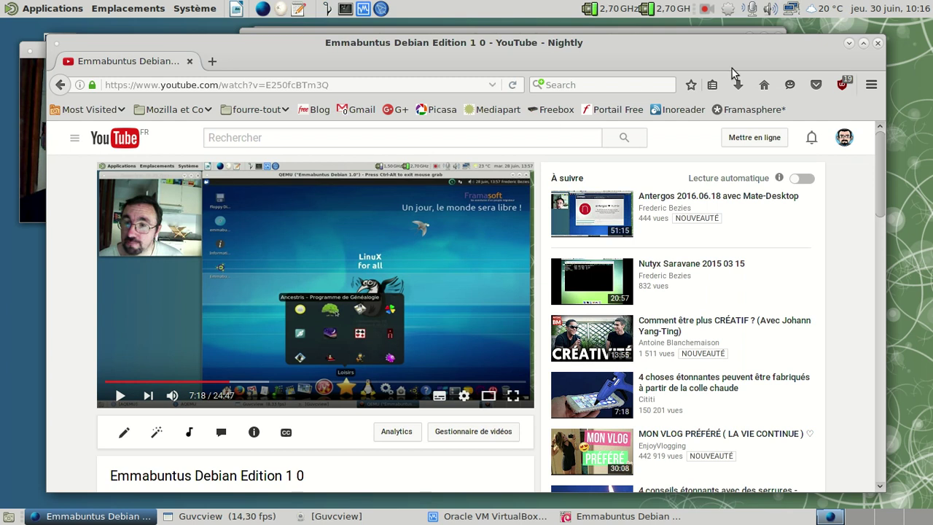
click(848, 43)
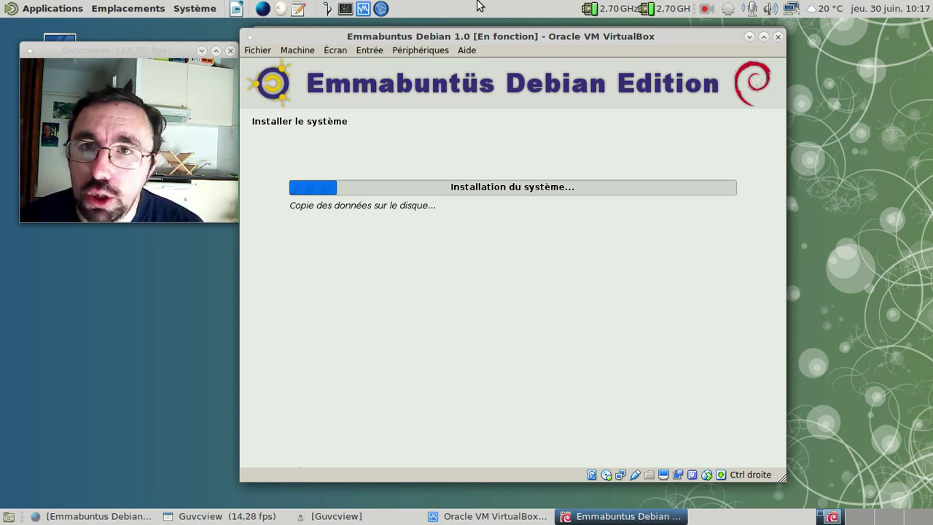
Launch Gestionnaire de paquets (Pamac) from the update-manager tray icon menu
click(728, 10)
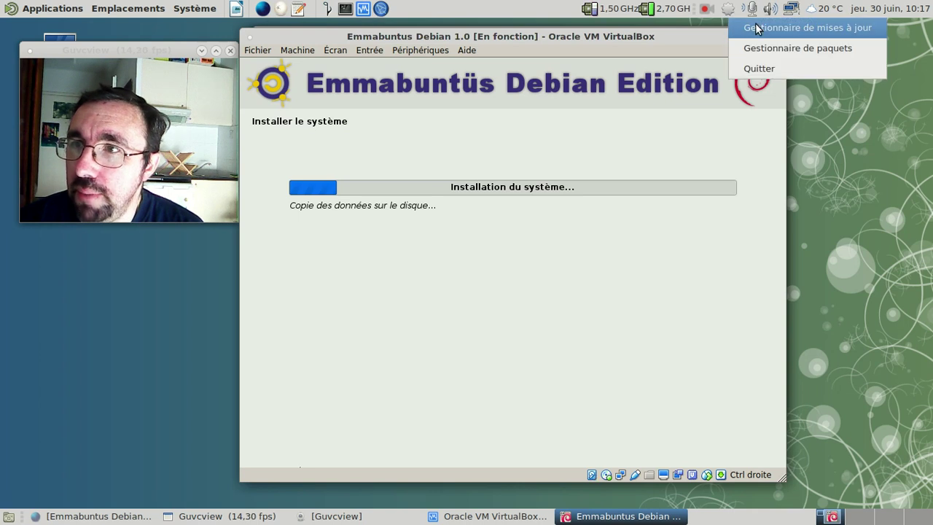
click(771, 45)
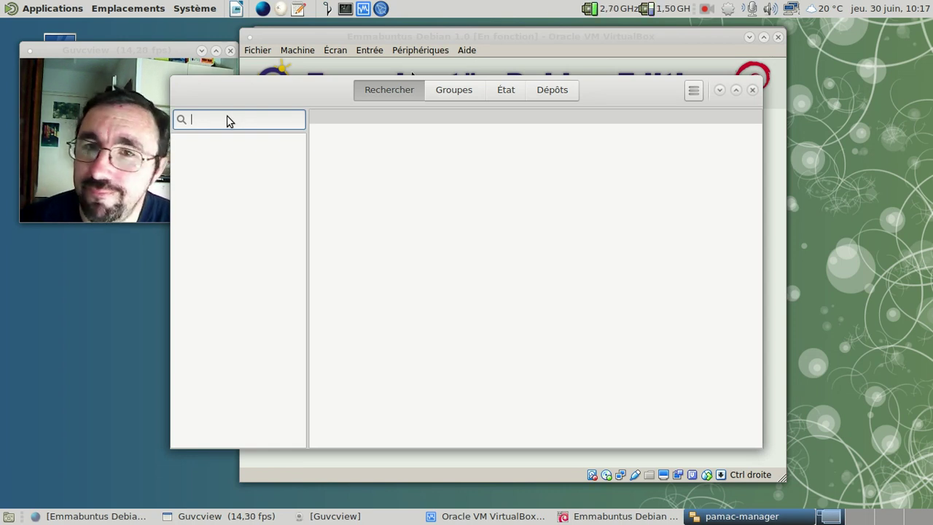
Search 'ancer', mark the ancestris AUR package for installation, and confirm building it
text(ancer)
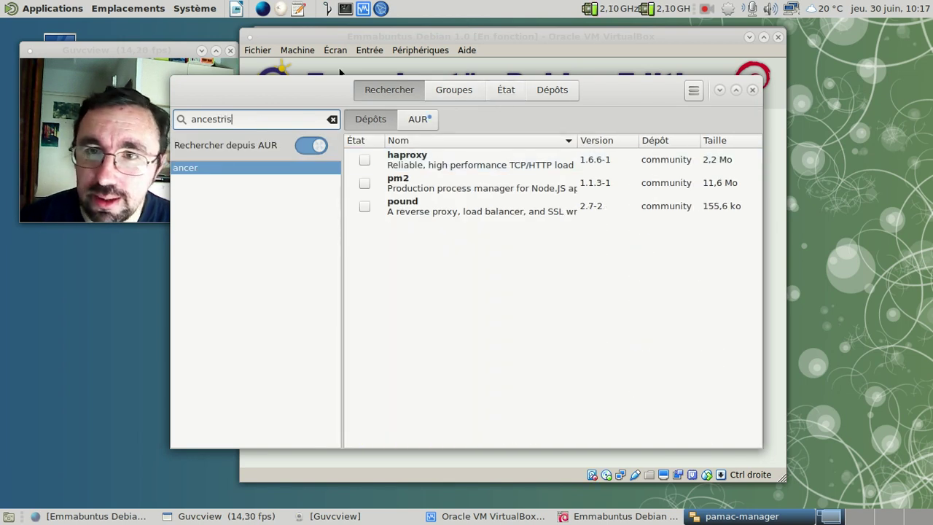
click(368, 161)
click(654, 431)
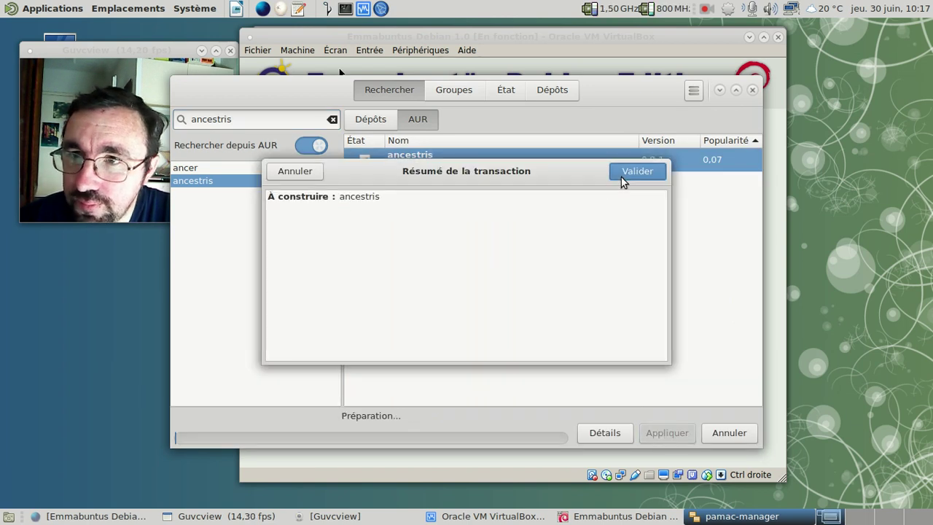
click(636, 171)
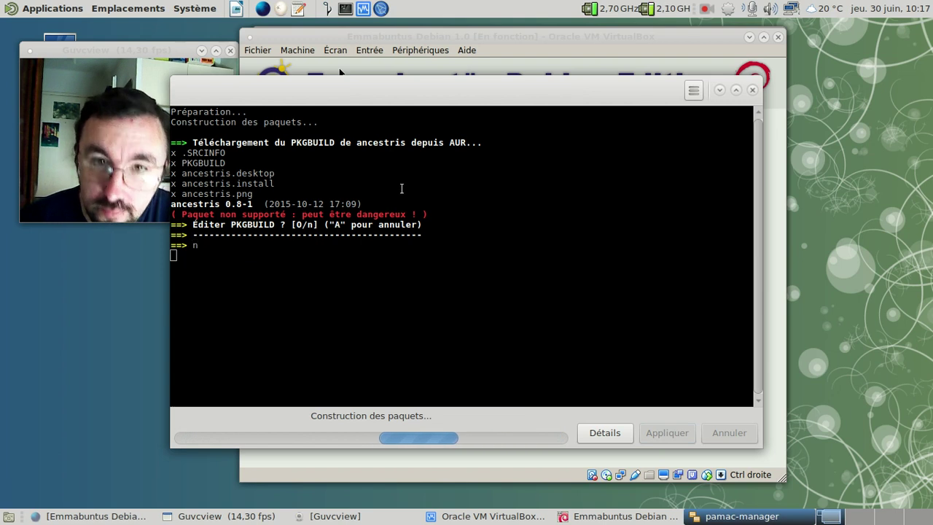
Decline editing the PKGBUILD and ancestris.install (n, n), then agree to compile (o)
text(n)
key(Return)
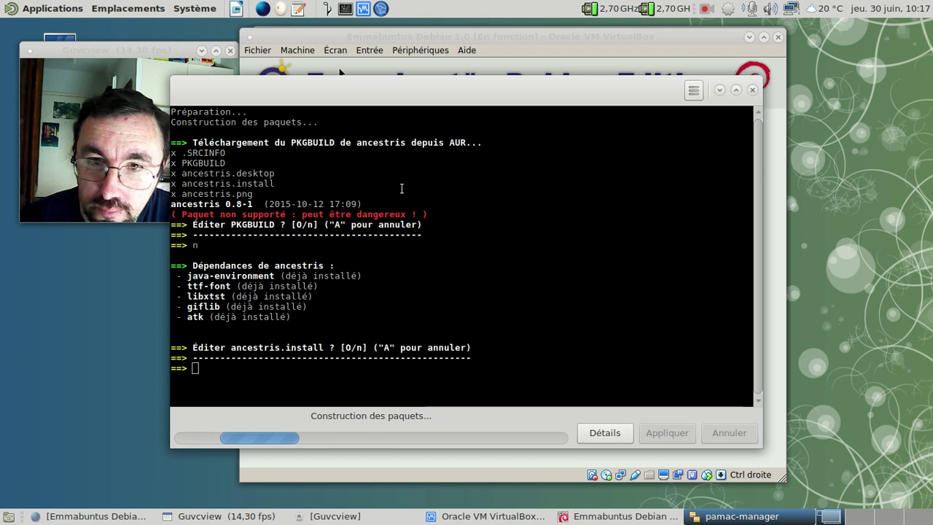
text(n)
key(Return)
text(o)
key(Return)
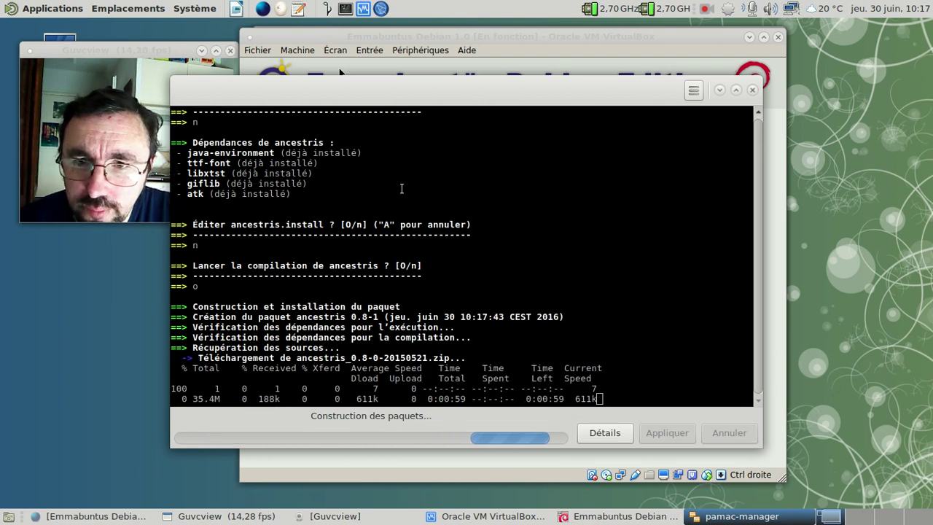
Monitor the Emmabuntüs installer progress and the ancestris build log while the package builds
click(528, 56)
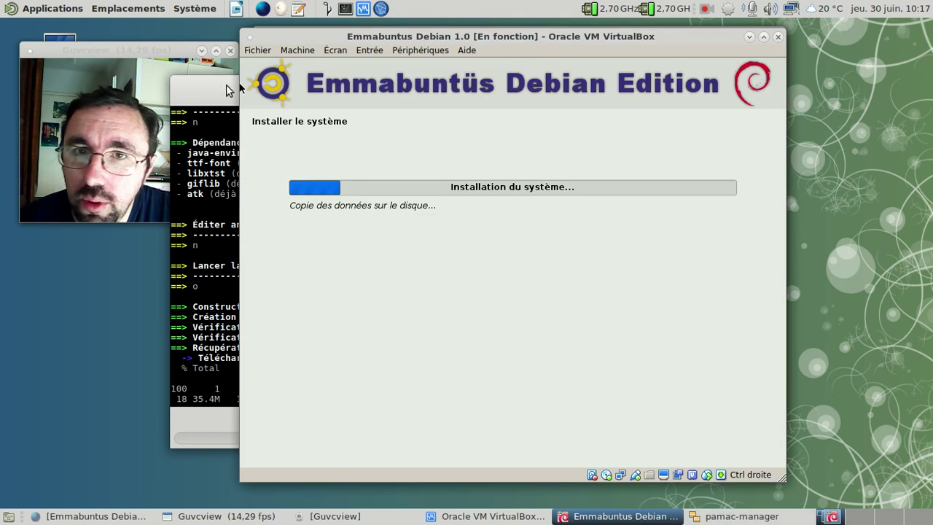
click(204, 90)
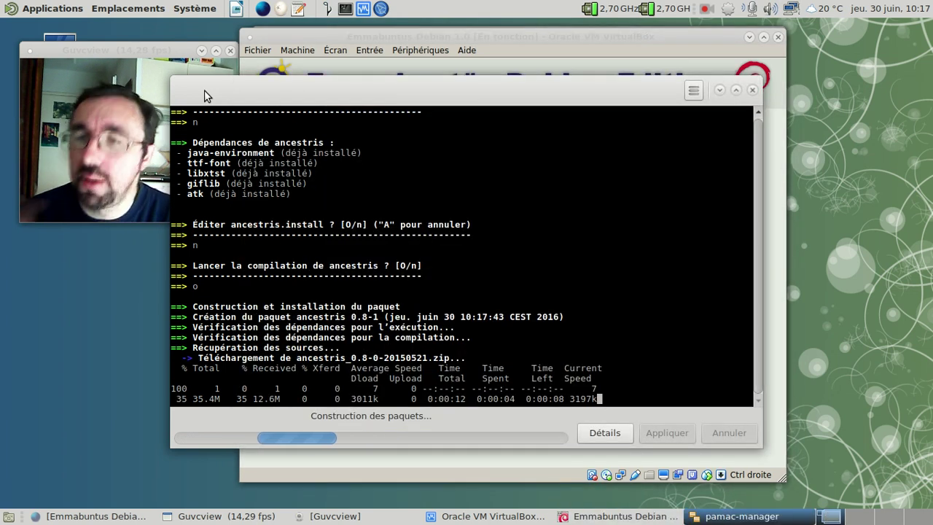
click(299, 36)
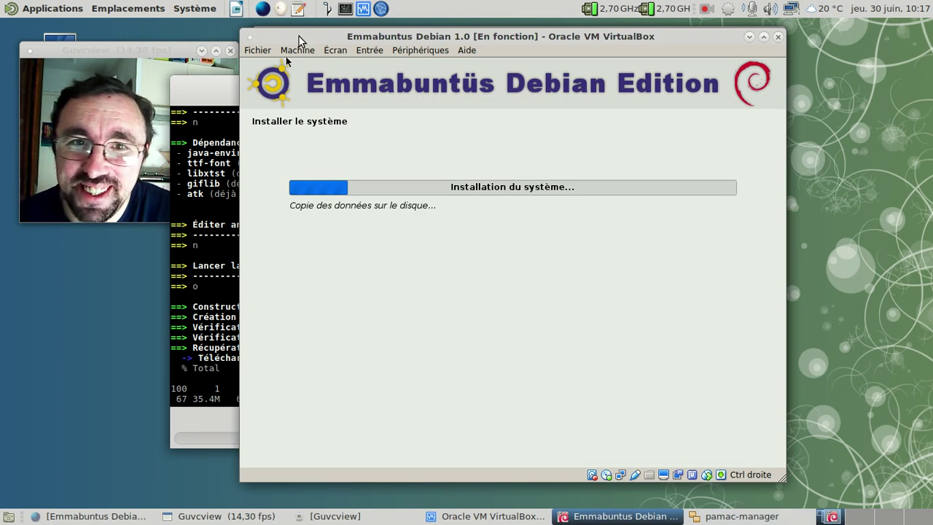
click(196, 85)
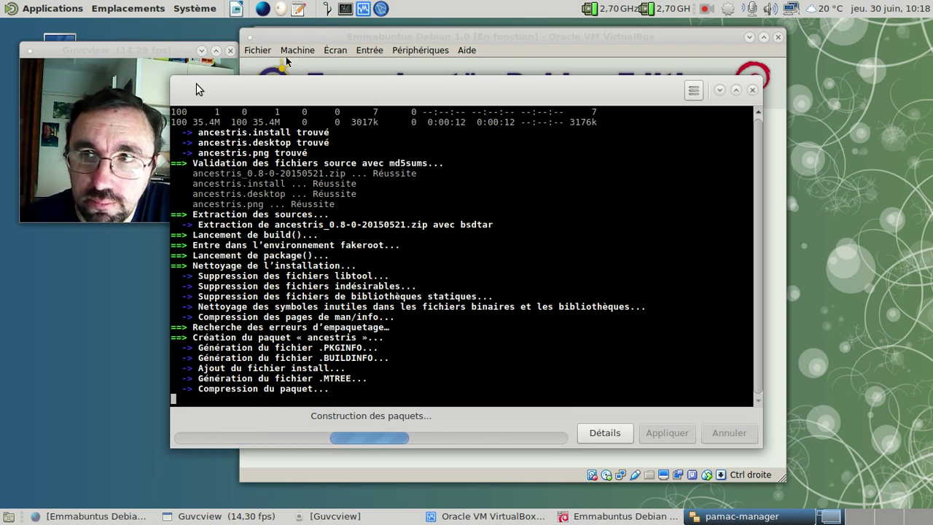
click(327, 39)
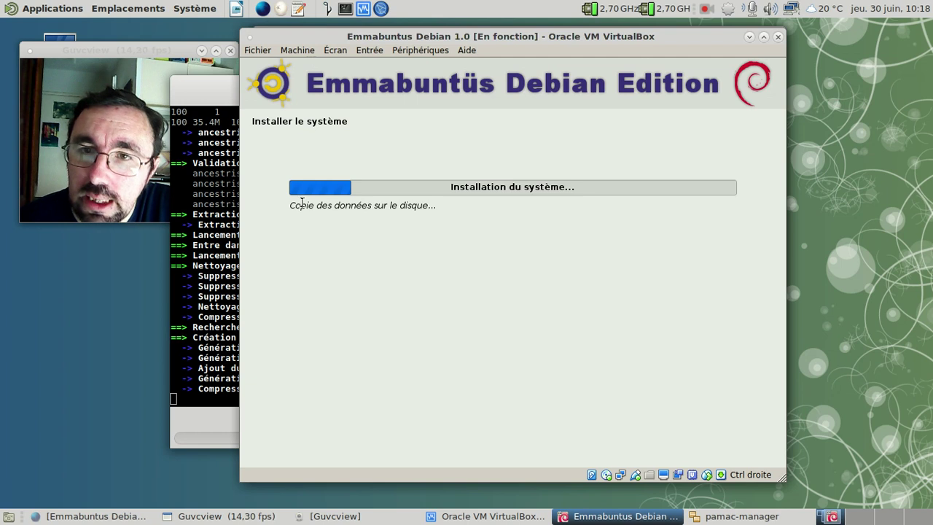
click(225, 91)
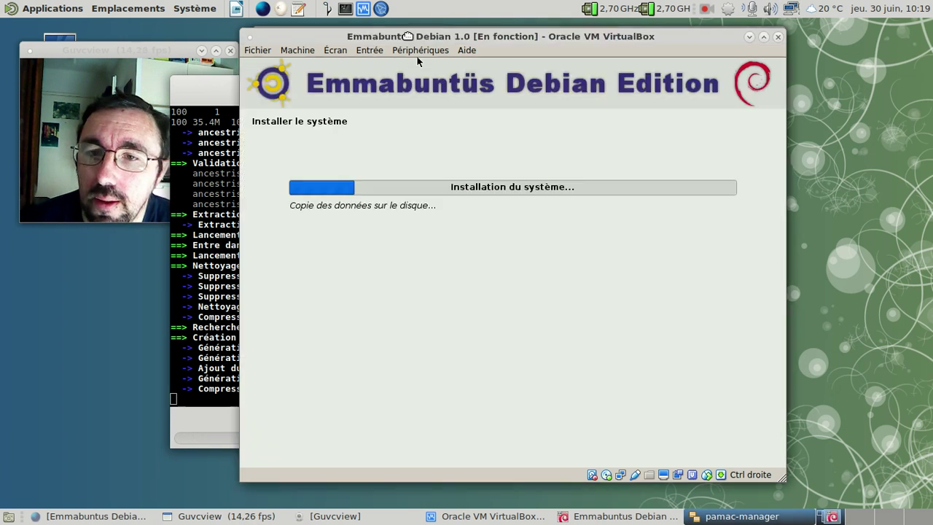
click(416, 56)
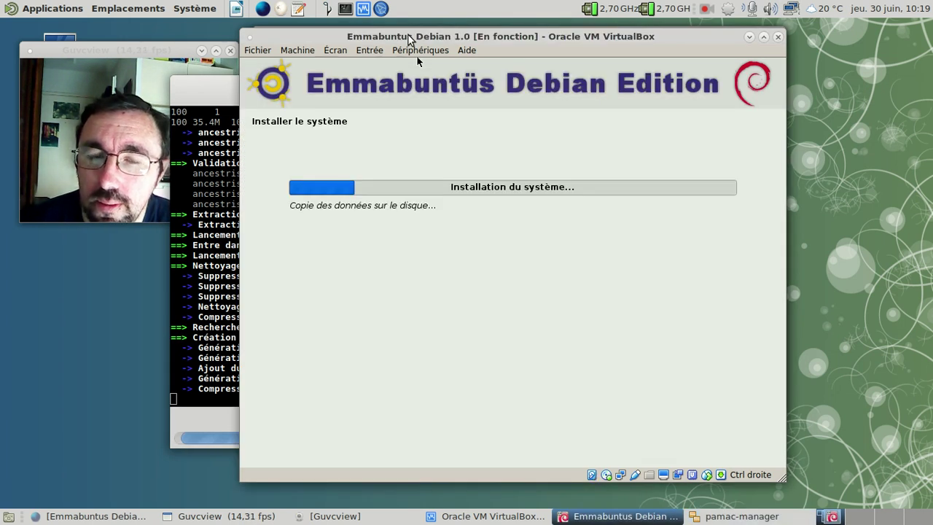
click(212, 91)
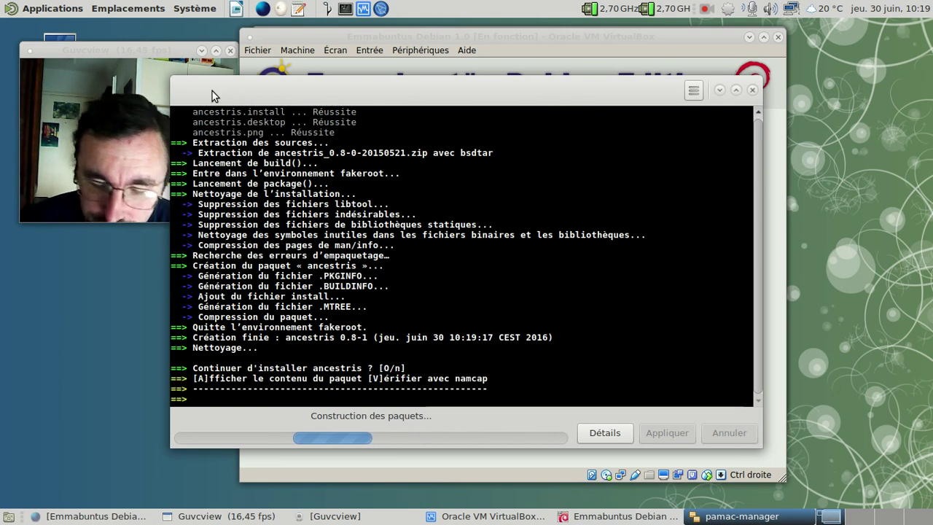
Answer o and submit the sudo password to install ancestris, then close Pamac after it succeeds
text(o)
key(Return)
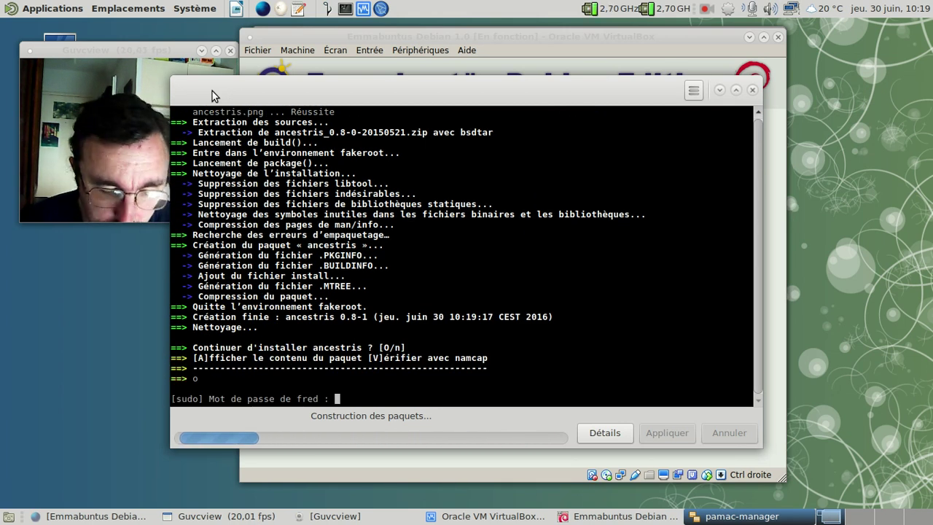
key(Return)
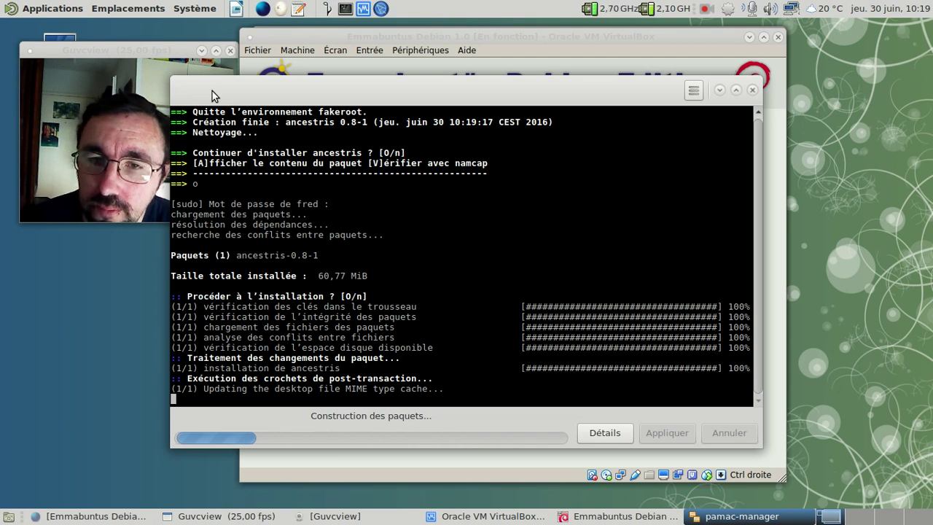
click(420, 34)
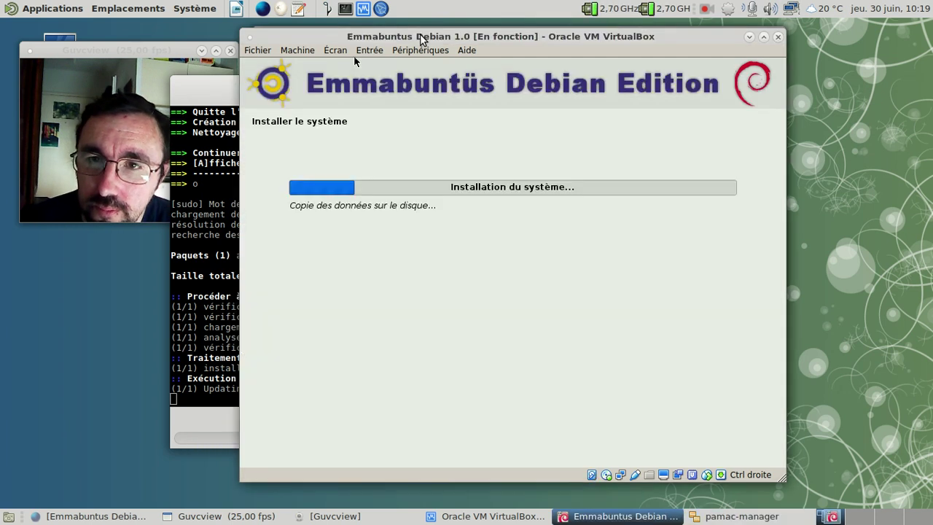
click(211, 86)
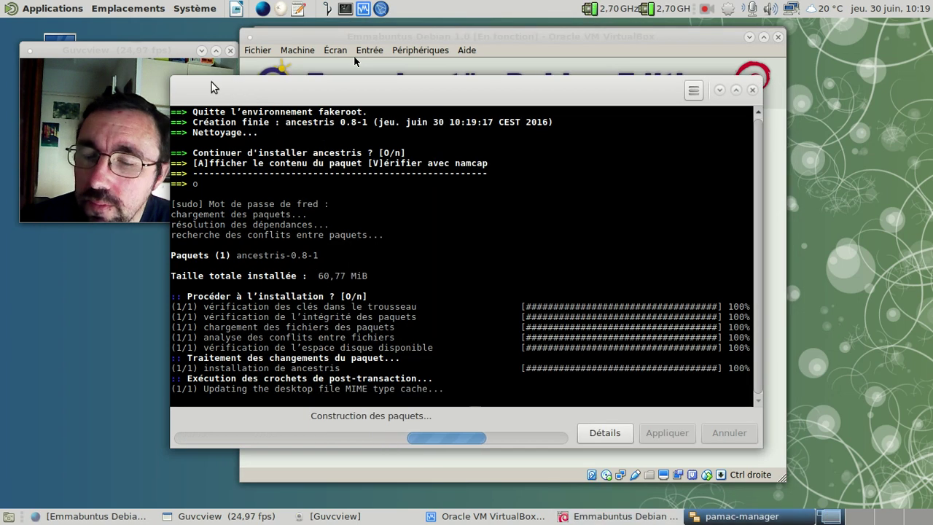
click(752, 92)
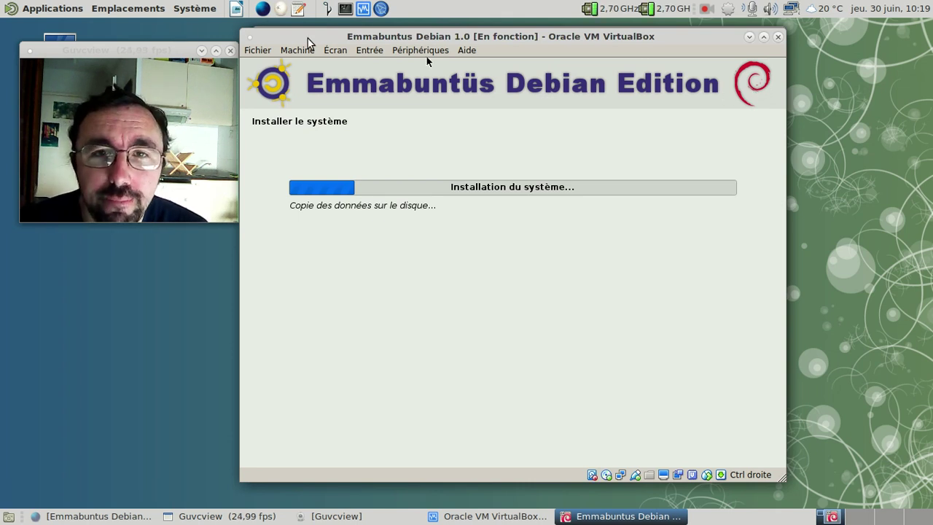
Start Ancestris from the Applications menu's Bureautique category
click(52, 9)
mouse_move(72, 116)
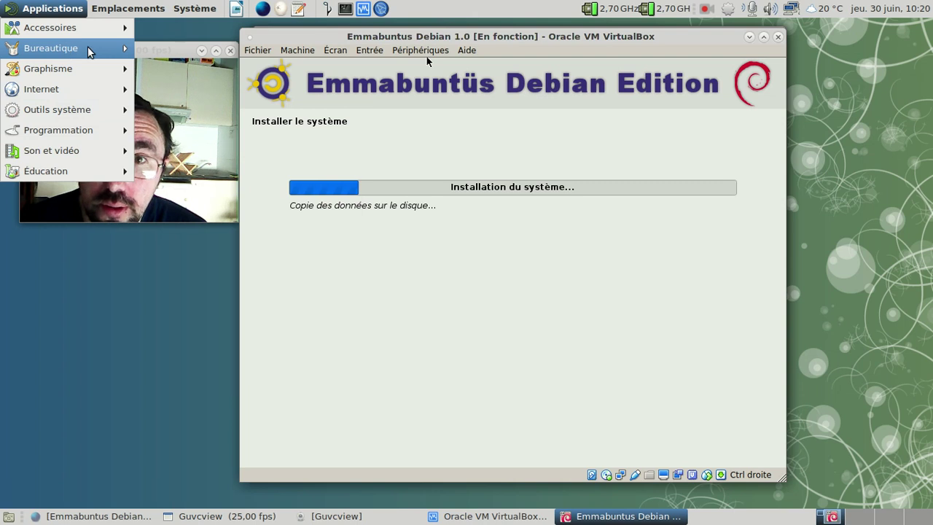
mouse_move(89, 51)
click(178, 47)
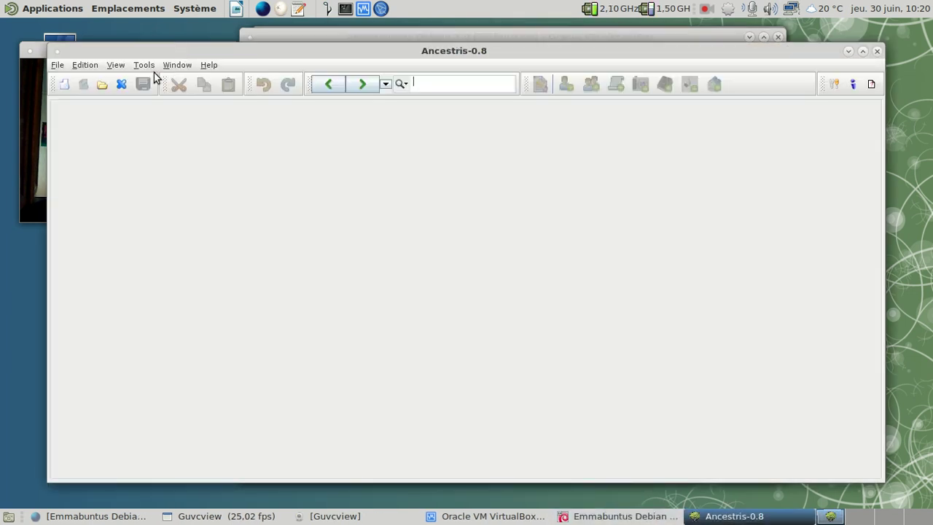
View the A propos d'Ancestris box showing version 0.8.0.6036, close it, then open the File menu
click(212, 66)
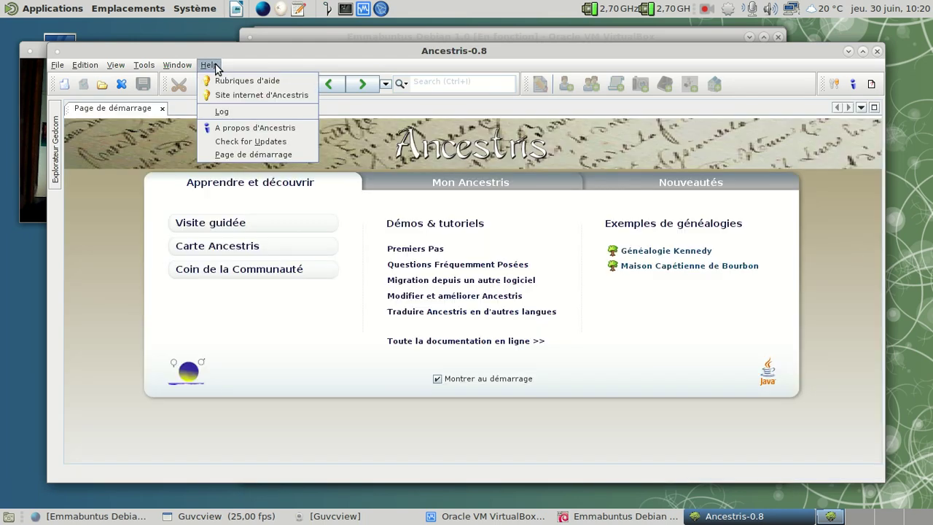
click(260, 128)
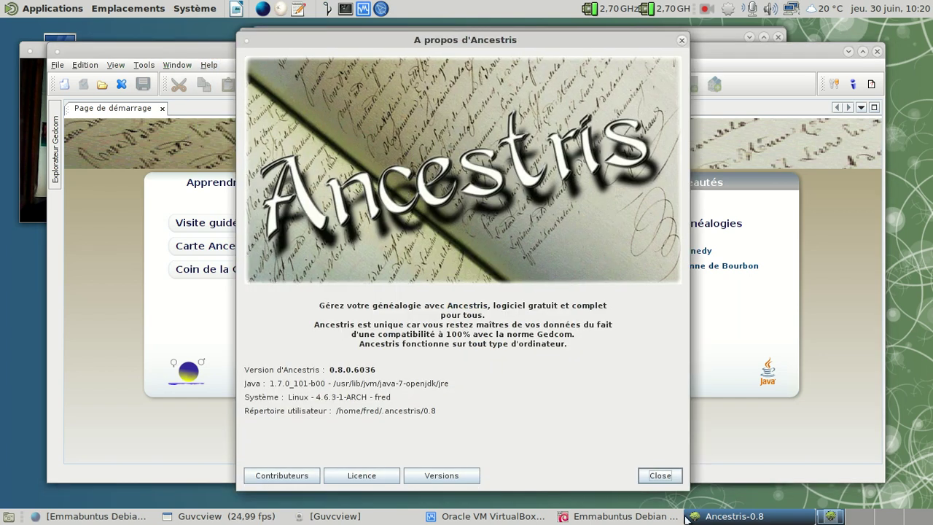
click(660, 475)
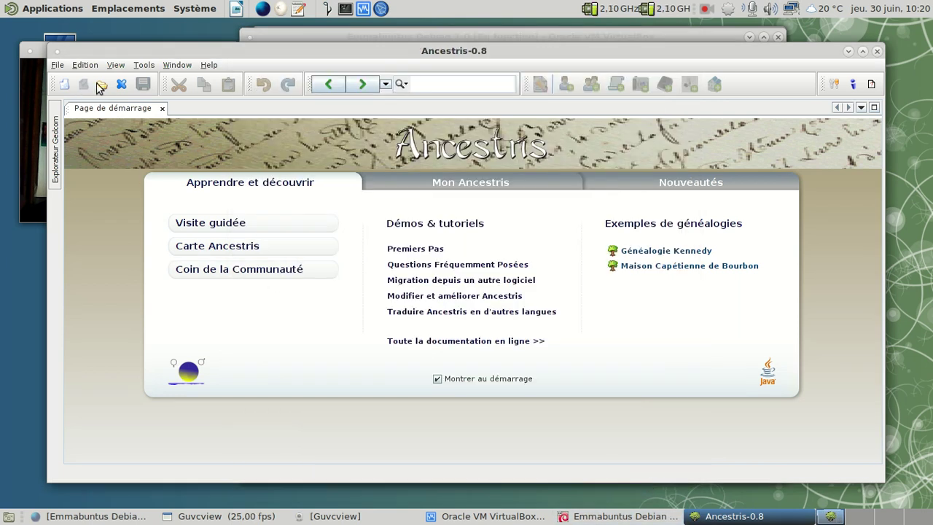
click(57, 65)
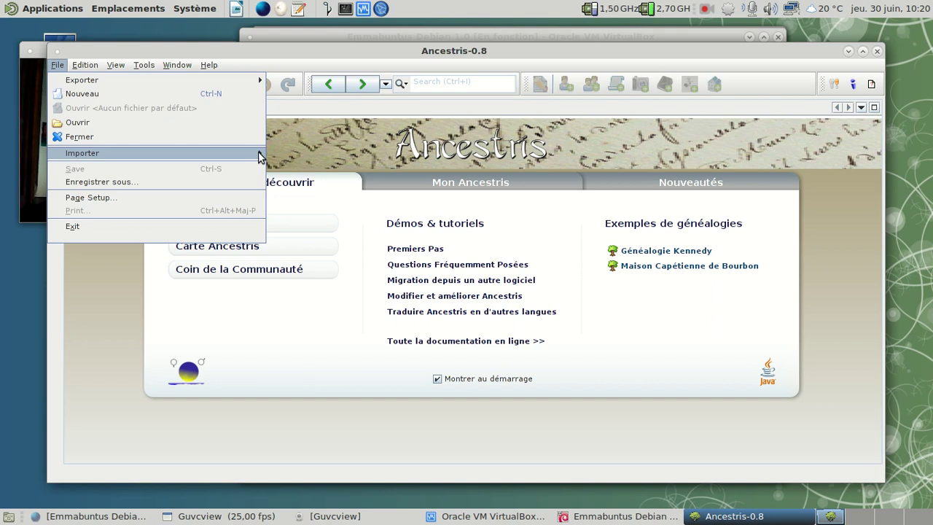
Open the bourbon.ged example tree and scroll from Louis XIII down to Louis XVI
click(708, 301)
click(686, 266)
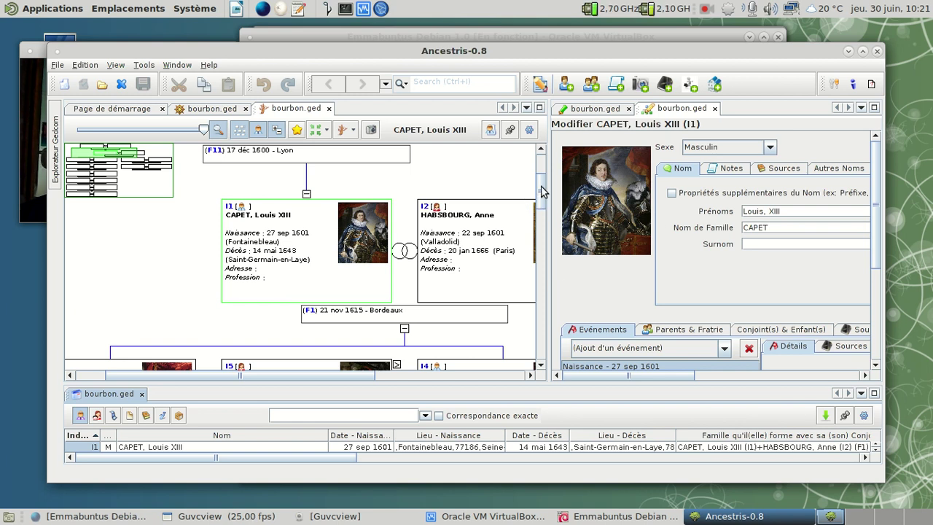
scroll(543, 168, up, 3)
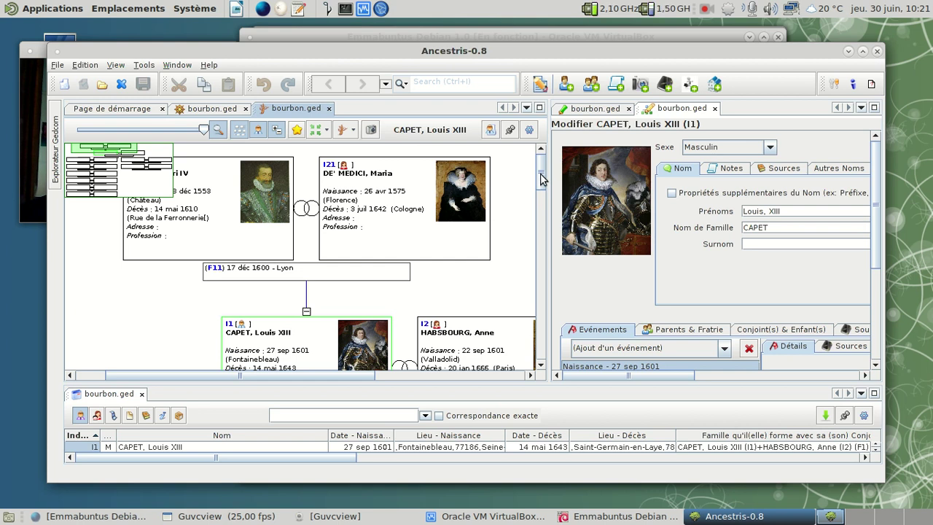
scroll(536, 228, down, 10)
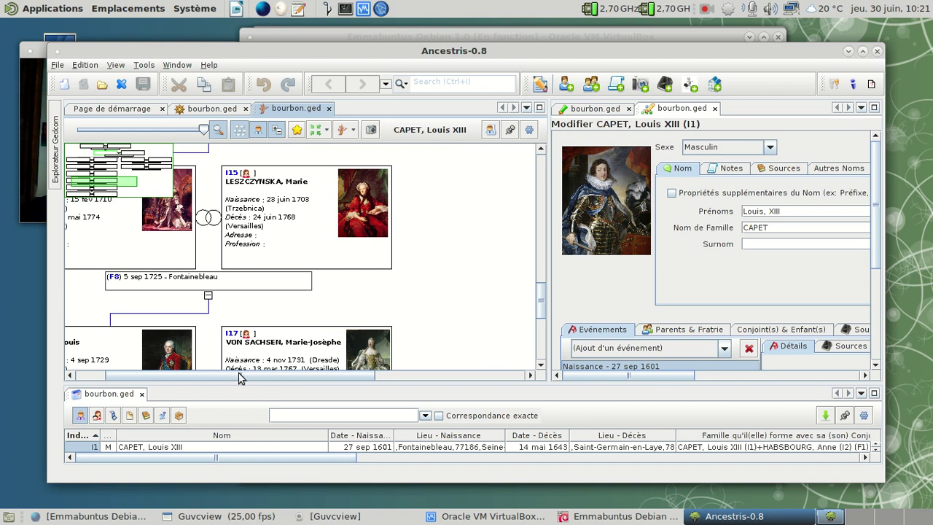
drag(237, 381, 144, 380)
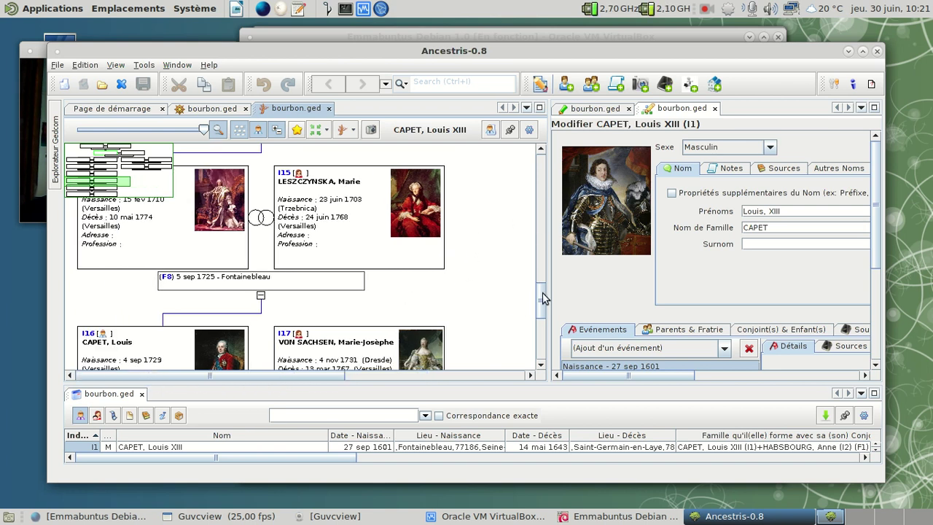
drag(542, 297, 541, 341)
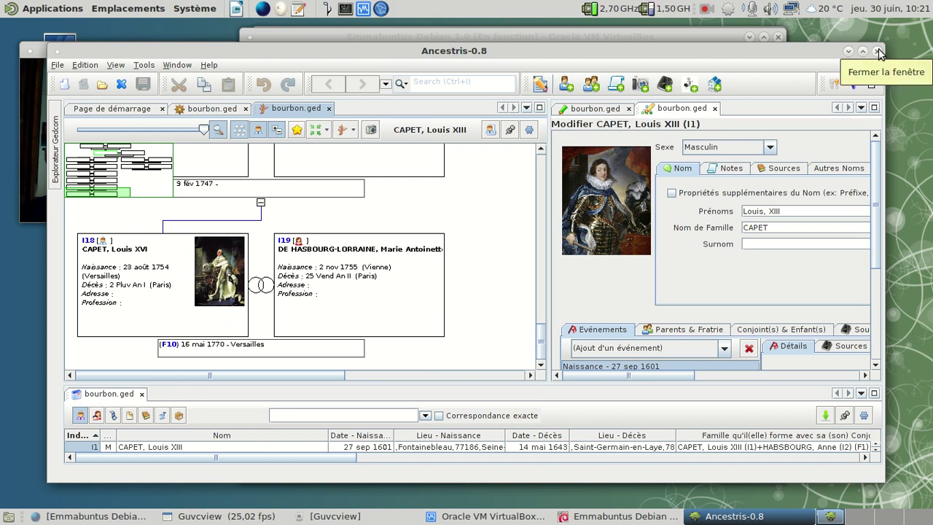
Close the Louis XIII edit panel and Ancestris, then reopen Pamac from the tray icon
click(715, 109)
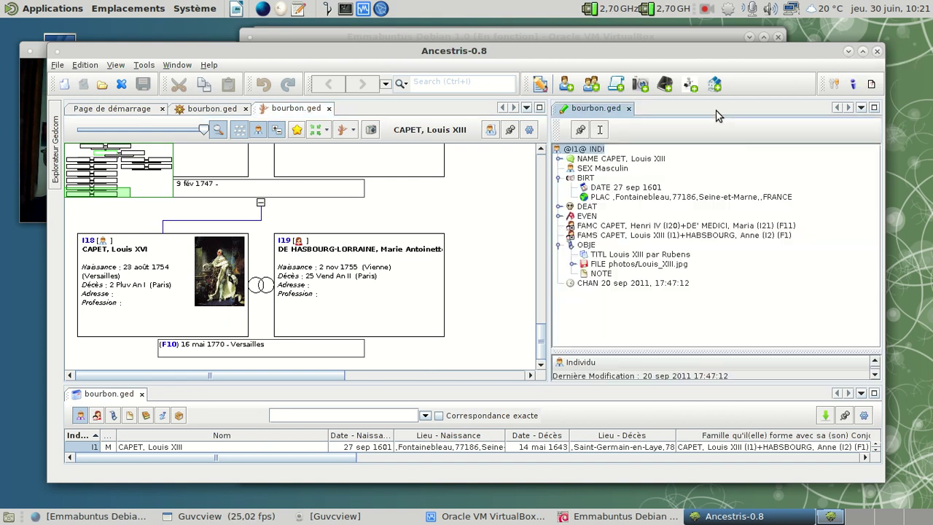
click(877, 52)
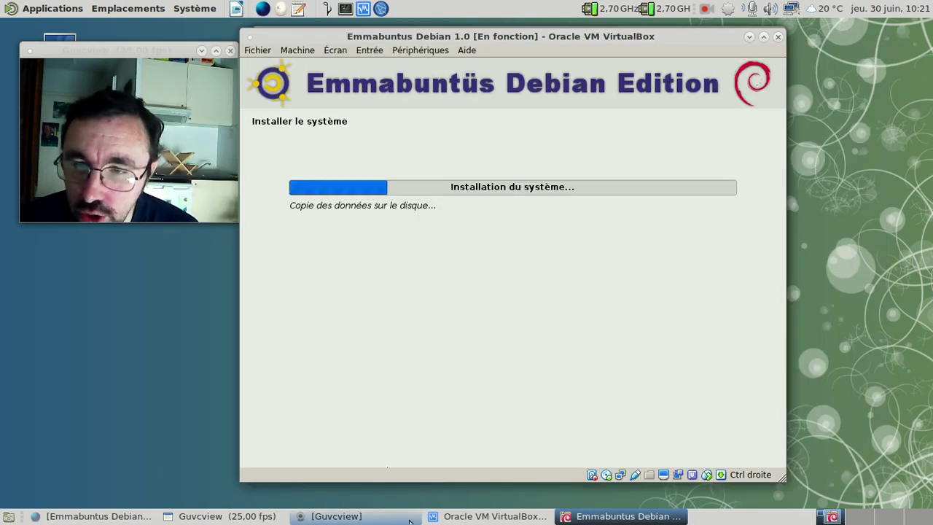
right_click(725, 9)
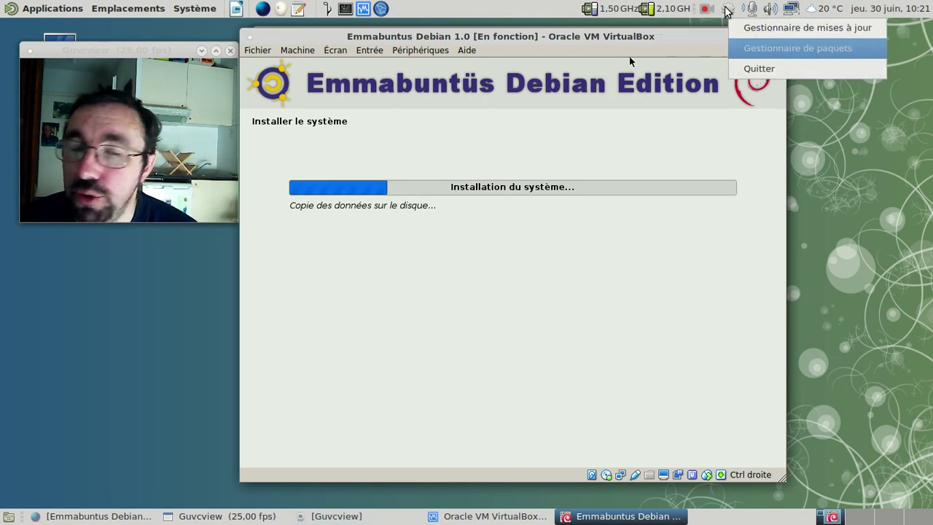
click(737, 48)
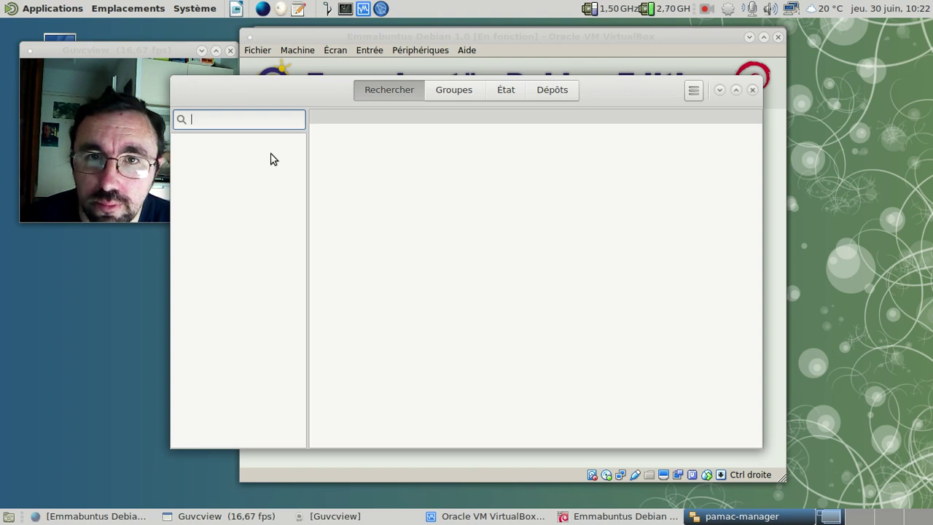
Search 'ances' and remove the ancestris package, authorising with the root password
text(anc)
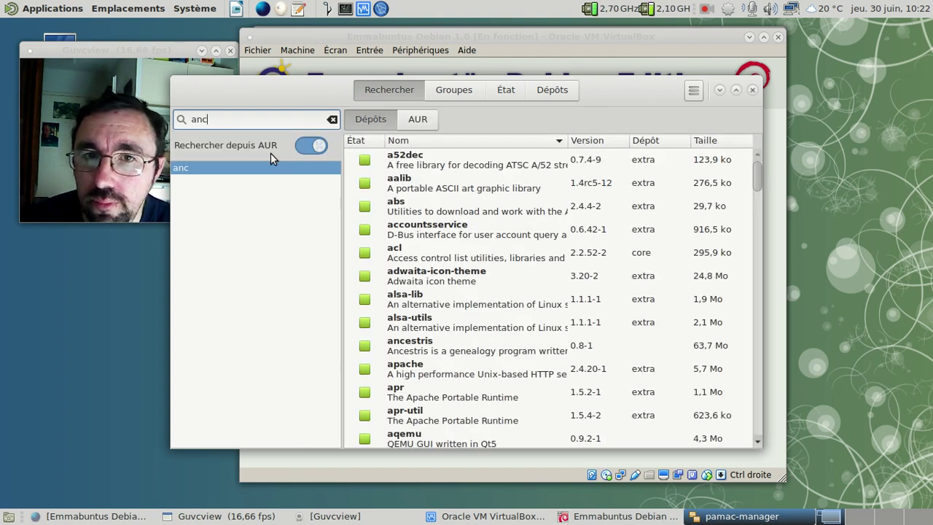
text(es)
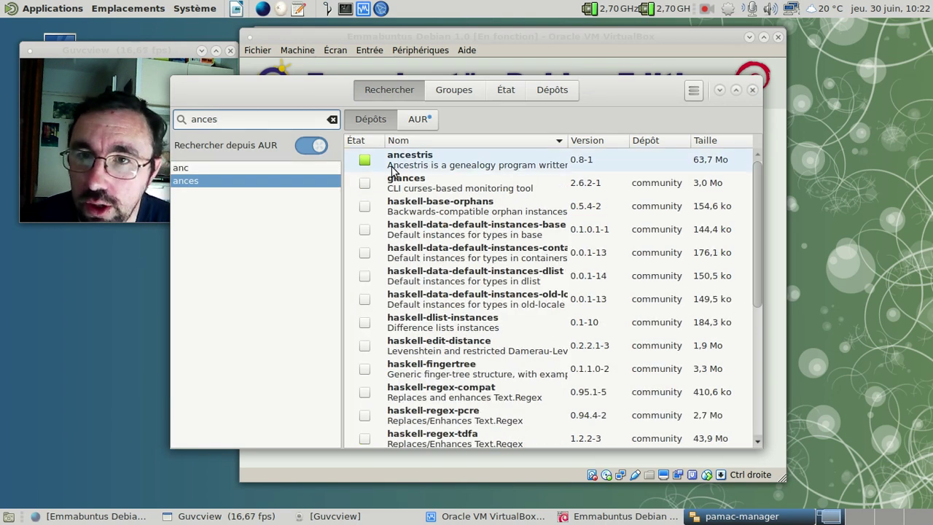
click(365, 159)
right_click(366, 161)
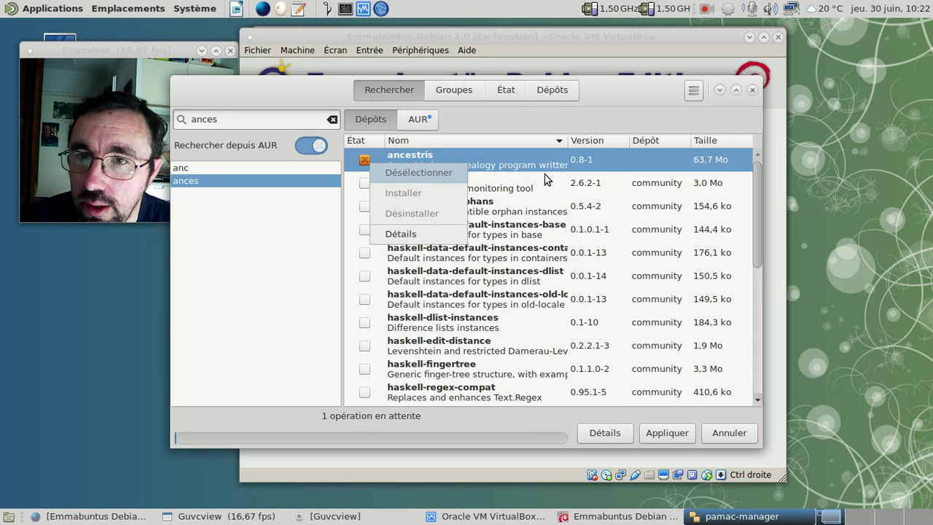
click(666, 440)
click(665, 436)
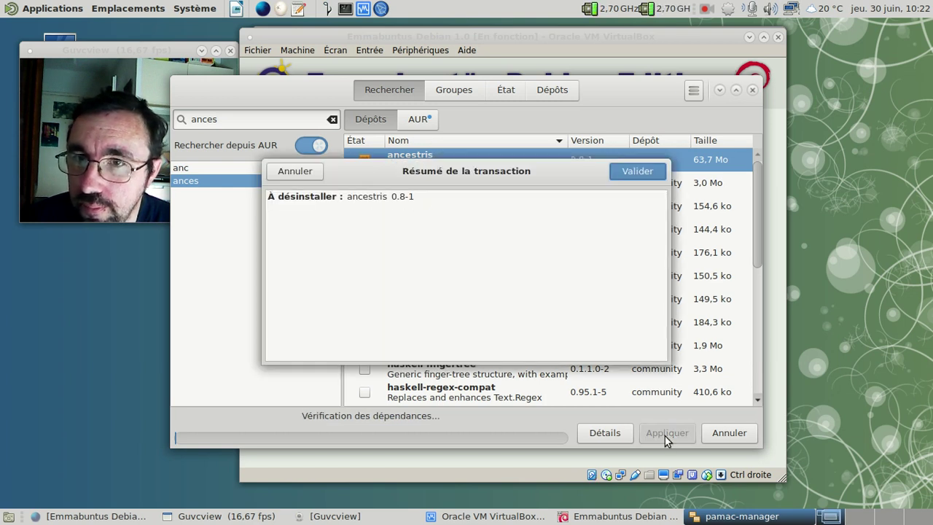
click(631, 170)
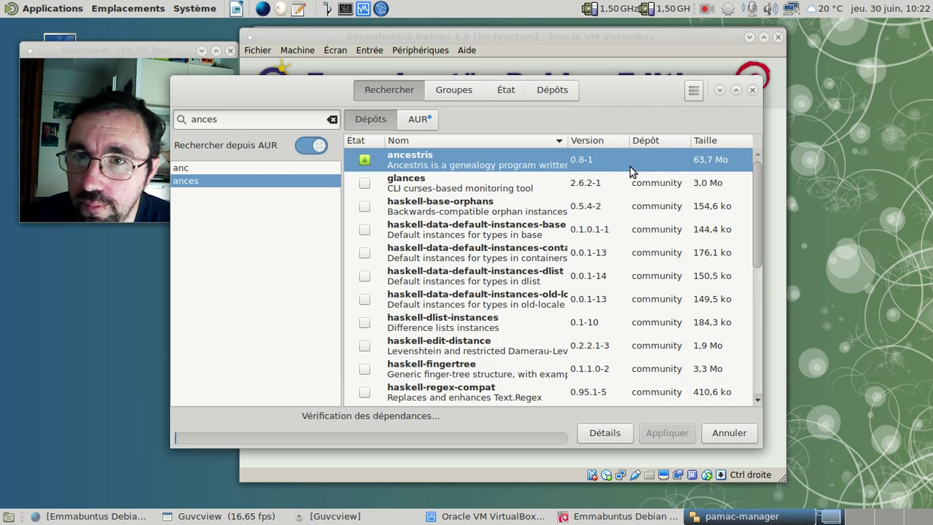
text(*********)
key(Return)
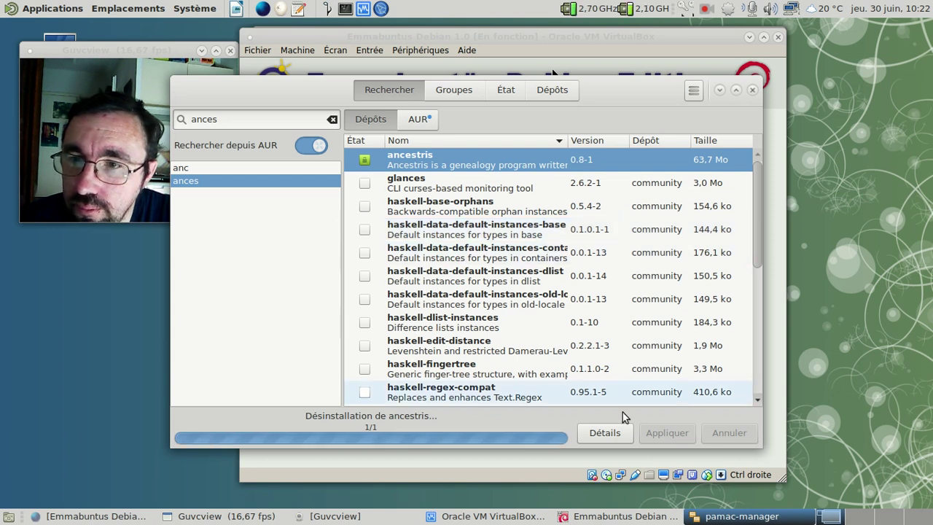
Review the transaction details, browse the AUR matches for 'ances', then close Pamac
click(613, 440)
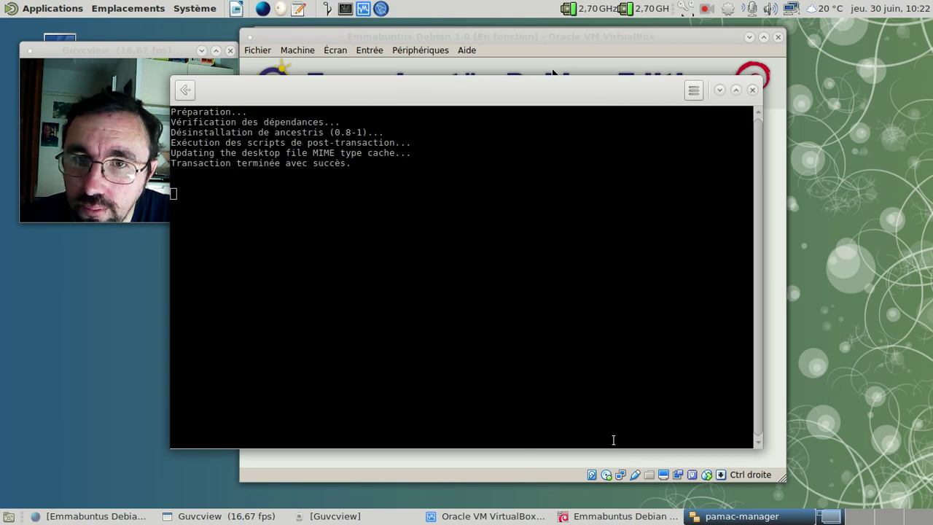
click(186, 91)
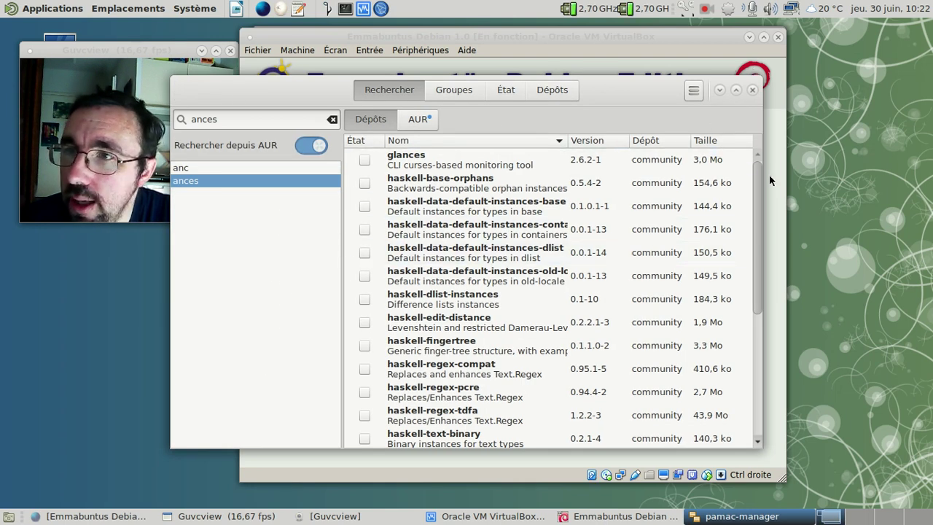
drag(760, 204, 756, 155)
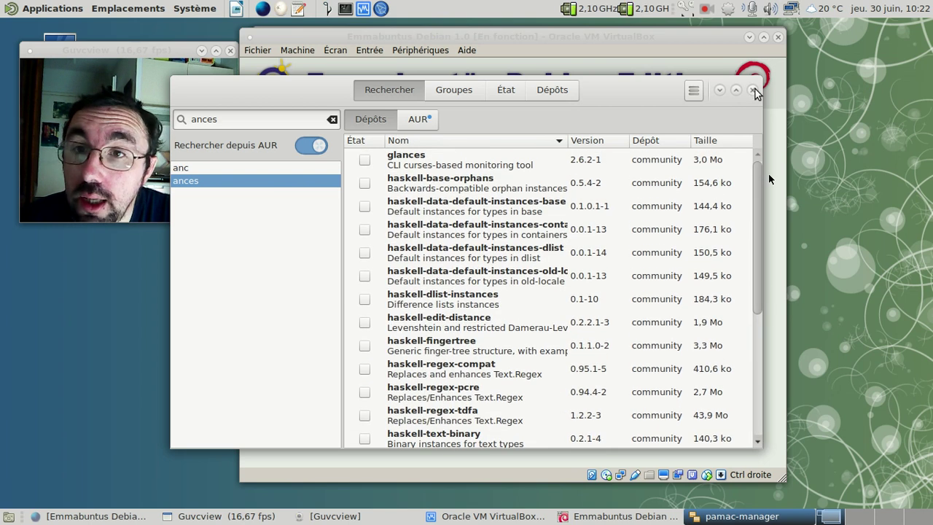
click(422, 119)
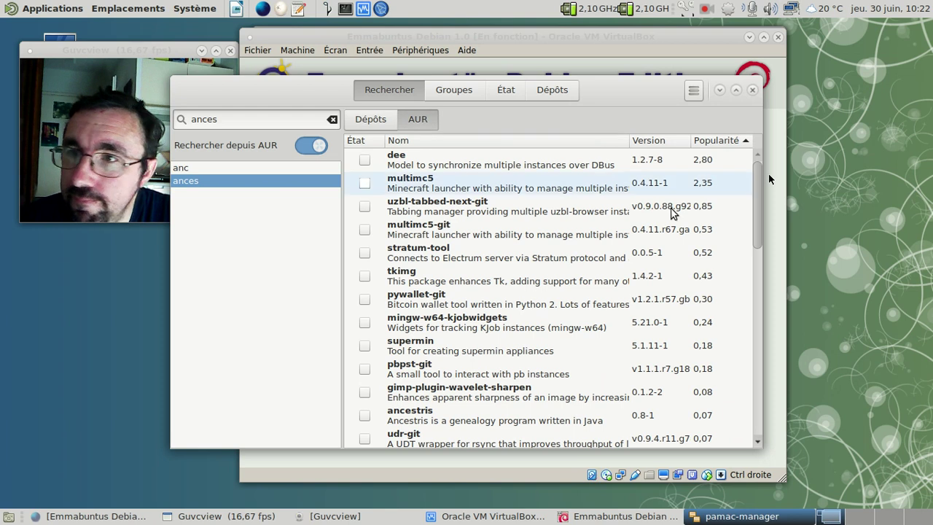
scroll(760, 366, down, 3)
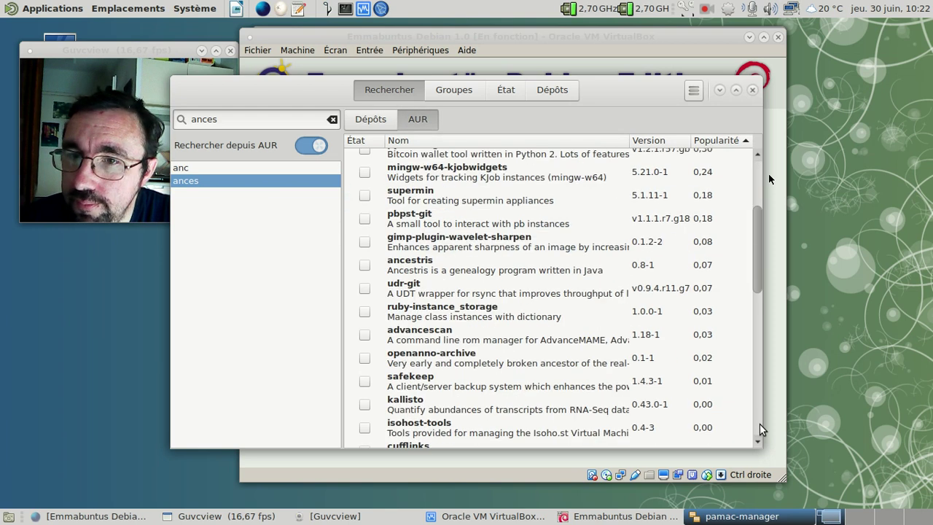
scroll(760, 367, down, 5)
click(753, 91)
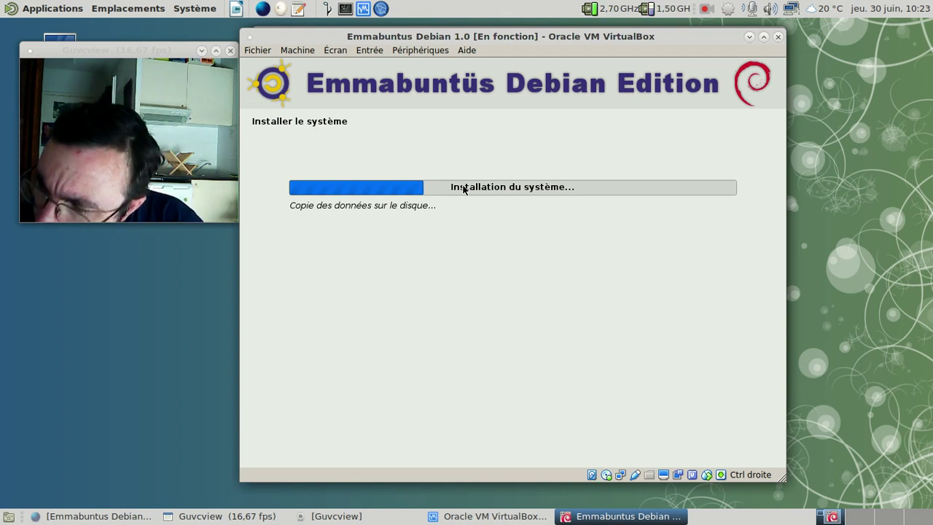
Bring the Nightly browser with the Emmabuntus Debian Edition 1 0 video to the front
click(129, 508)
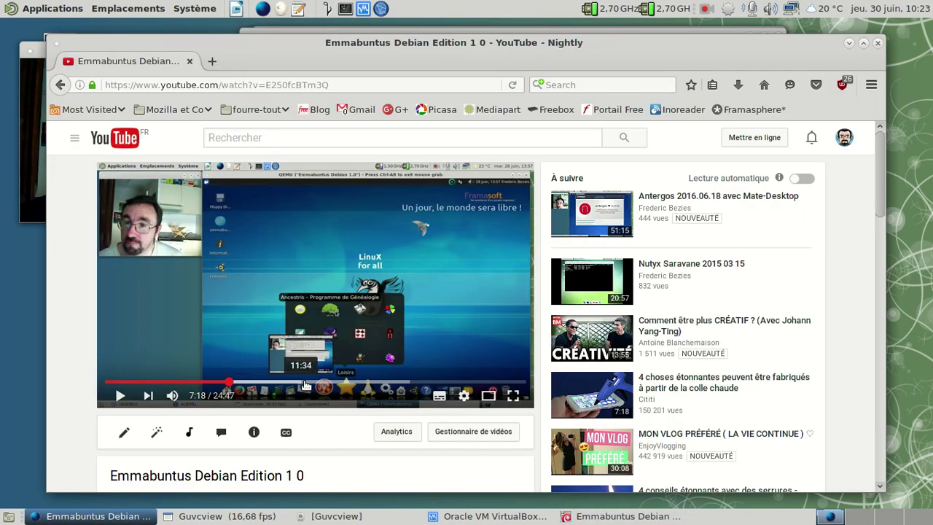
Play the Emmabuntus video from 14:15, skip to about 17:18, then open the blog's WordPress login
click(349, 381)
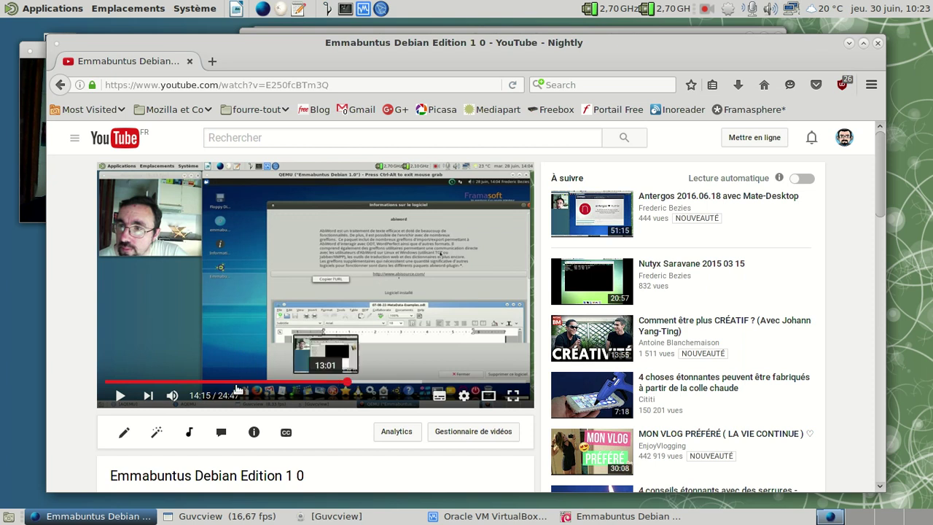
click(118, 396)
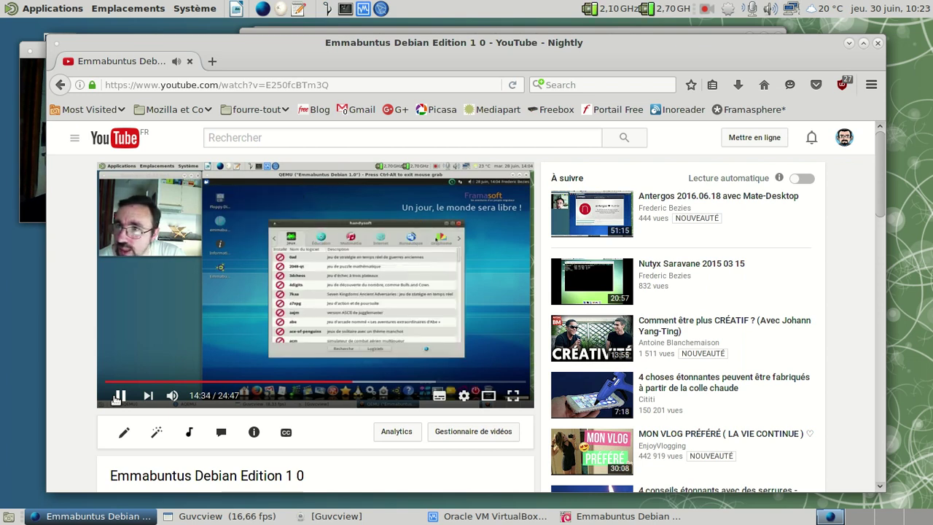
click(397, 382)
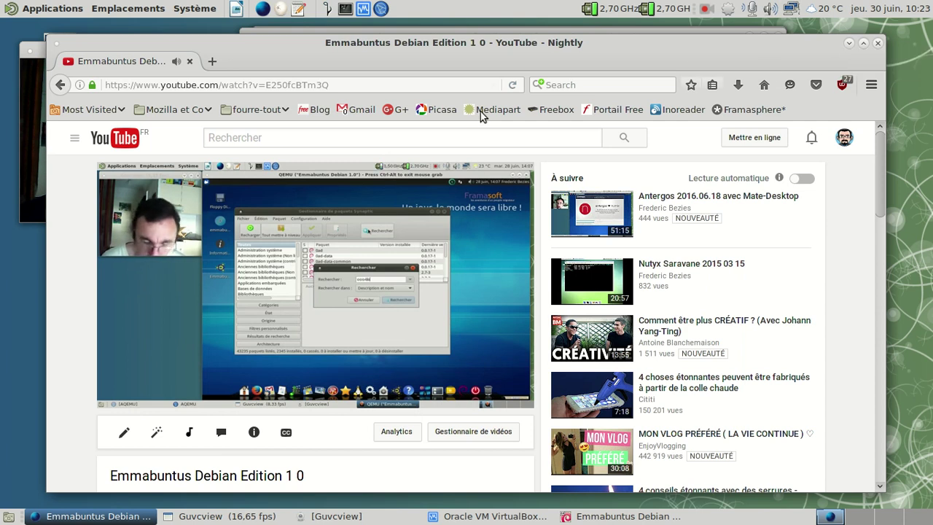
click(321, 112)
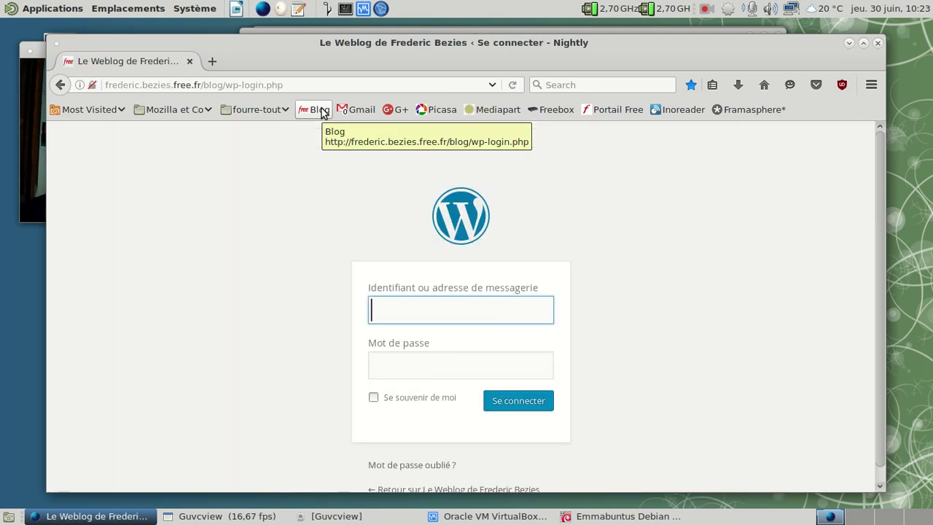
Go back to the blog's home page, glance at the VM installer's progress, and return to the browser
click(485, 475)
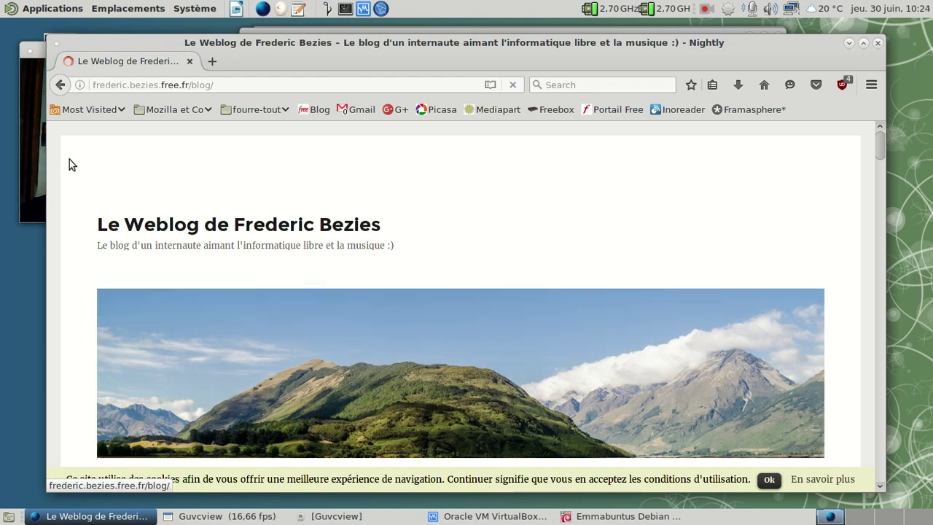
click(635, 519)
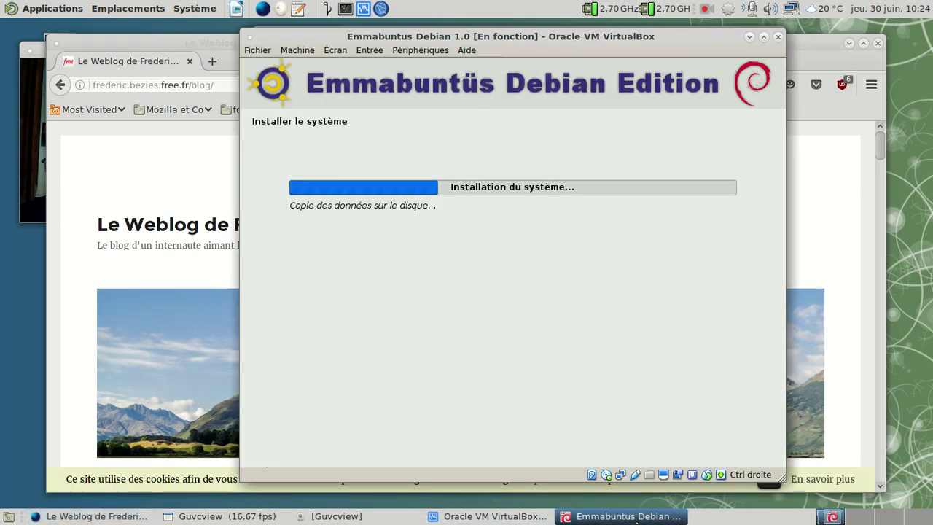
click(833, 225)
drag(878, 143, 879, 171)
Open the post's comments and follow the vimeo.com link in a reader's comment
click(153, 266)
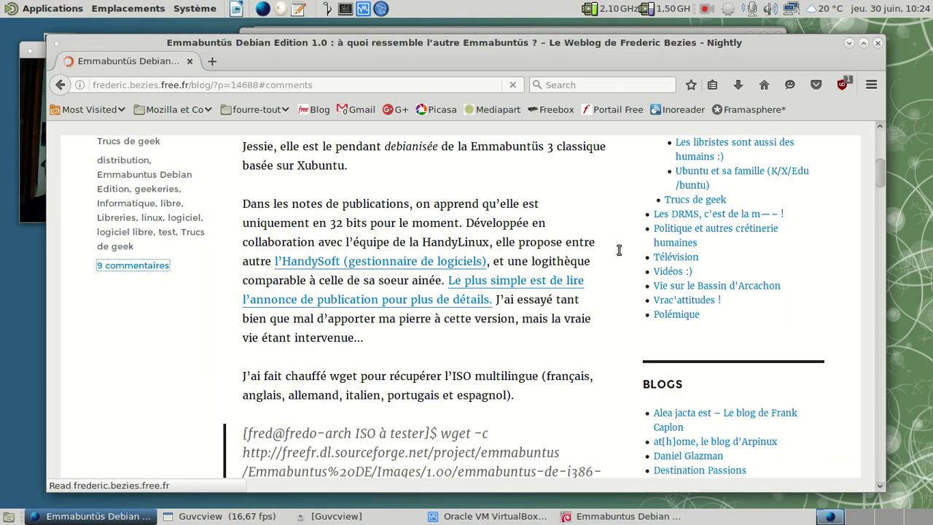
scroll(618, 256, down, 5)
scroll(618, 255, down, 12)
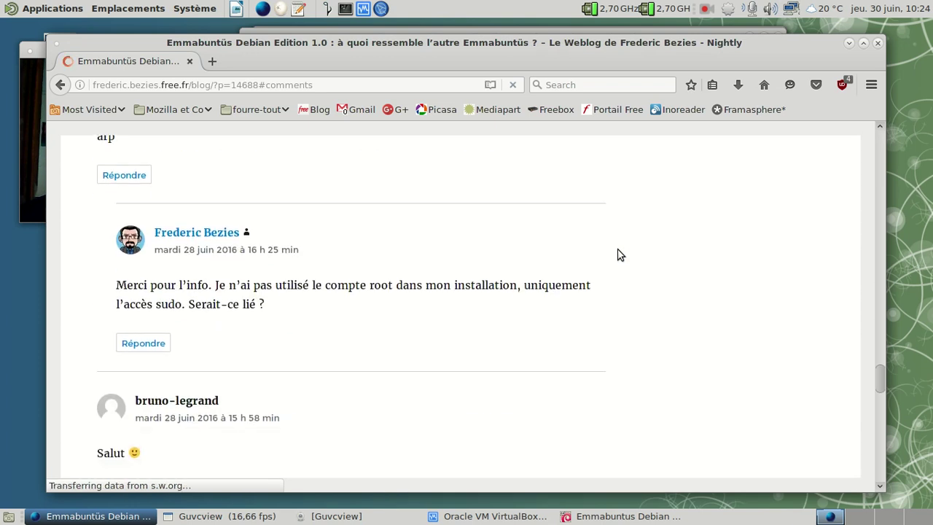
scroll(618, 255, down, 8)
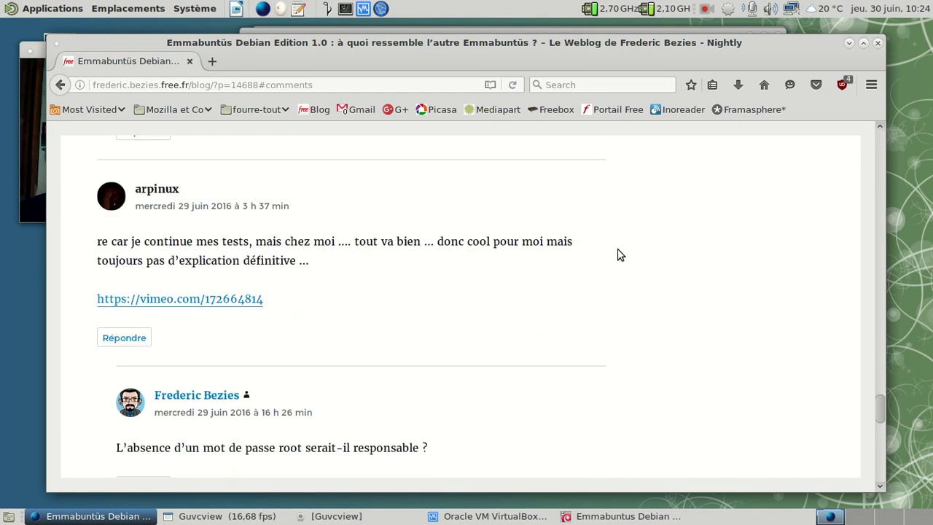
click(231, 301)
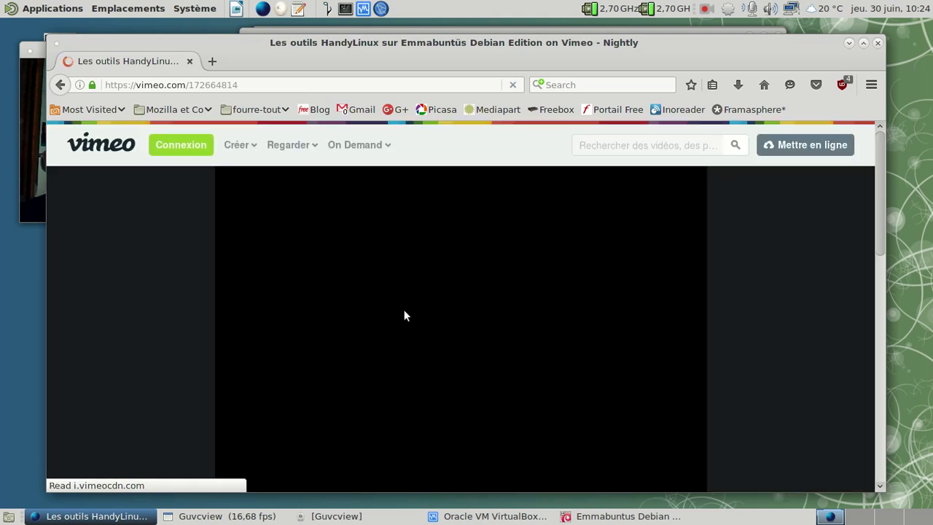
Restart the HandyLinux tools video from the beginning
scroll(197, 317, down, 5)
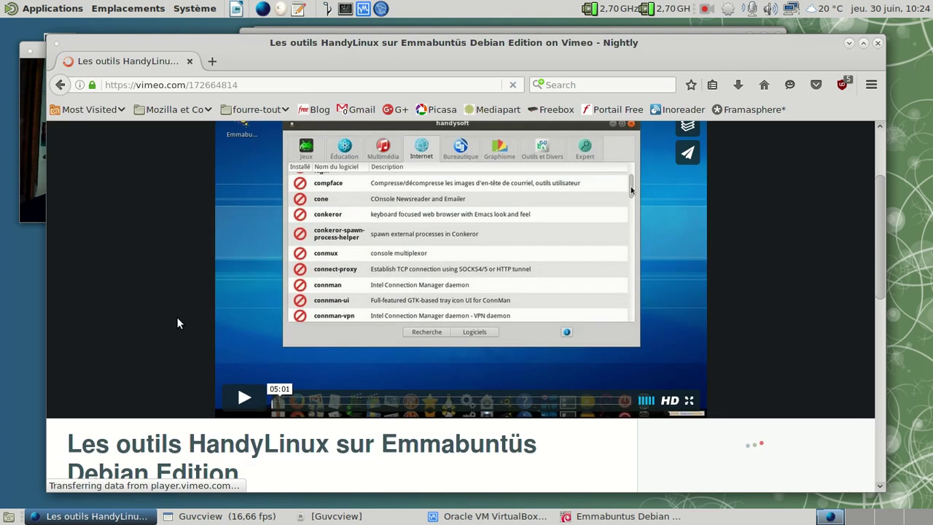
scroll(189, 332, down, 3)
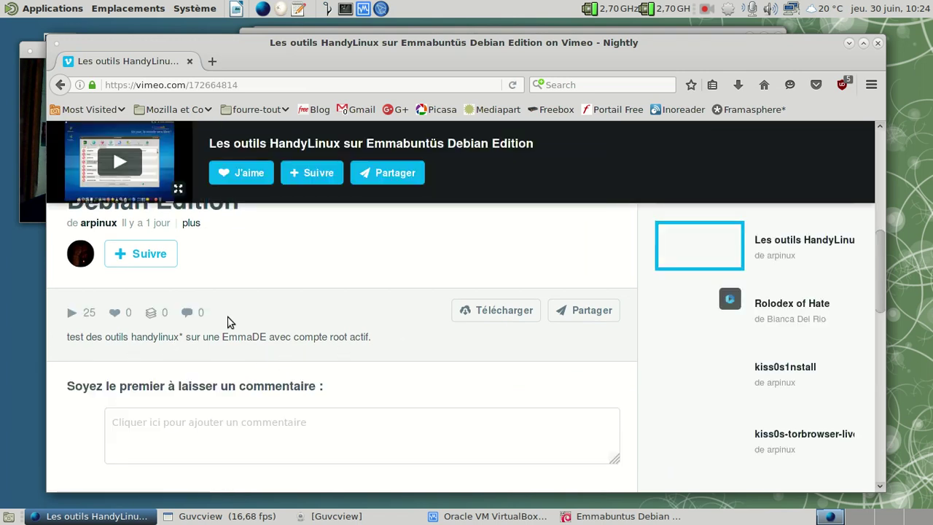
scroll(423, 369, up, 7)
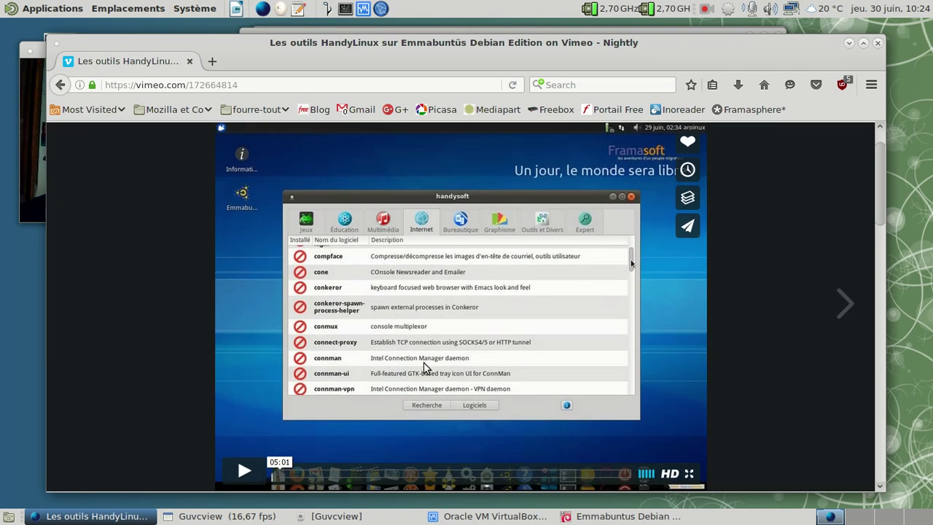
scroll(375, 376, down, 1)
click(251, 396)
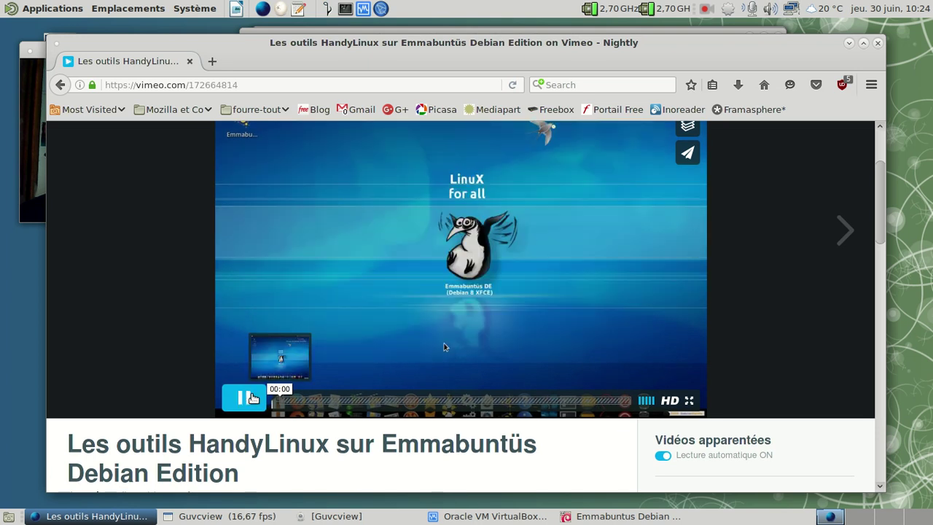
Seek to about 00:39, then skip ahead to 2:34 where gimp-data-extras installs
scroll(750, 289, up, 2)
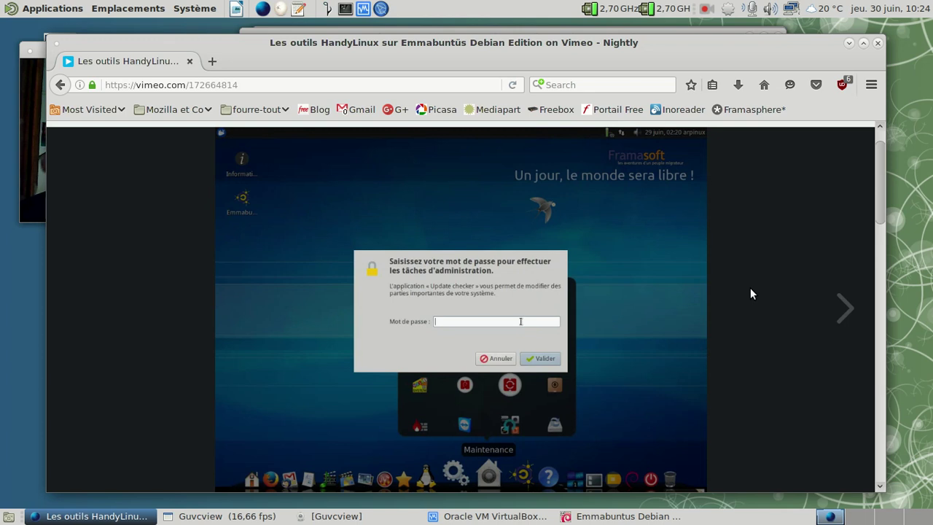
scroll(750, 294, down, 3)
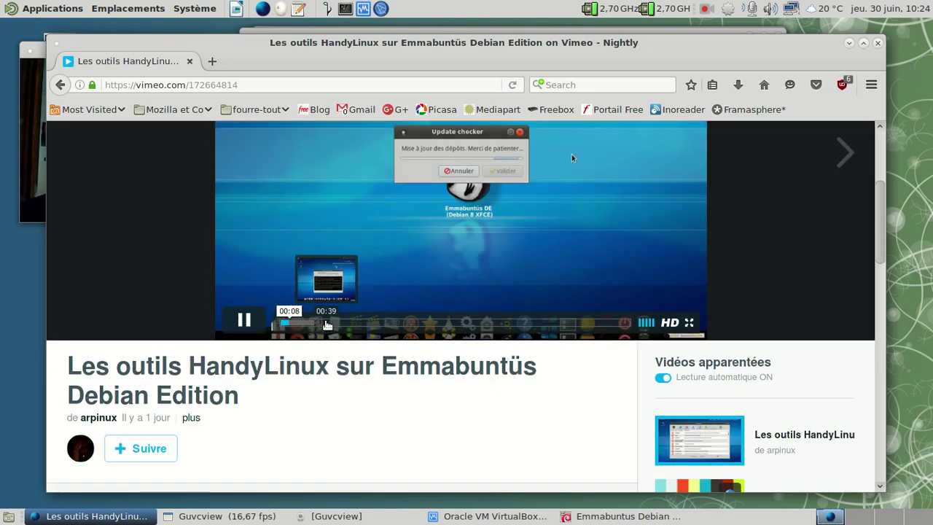
click(325, 322)
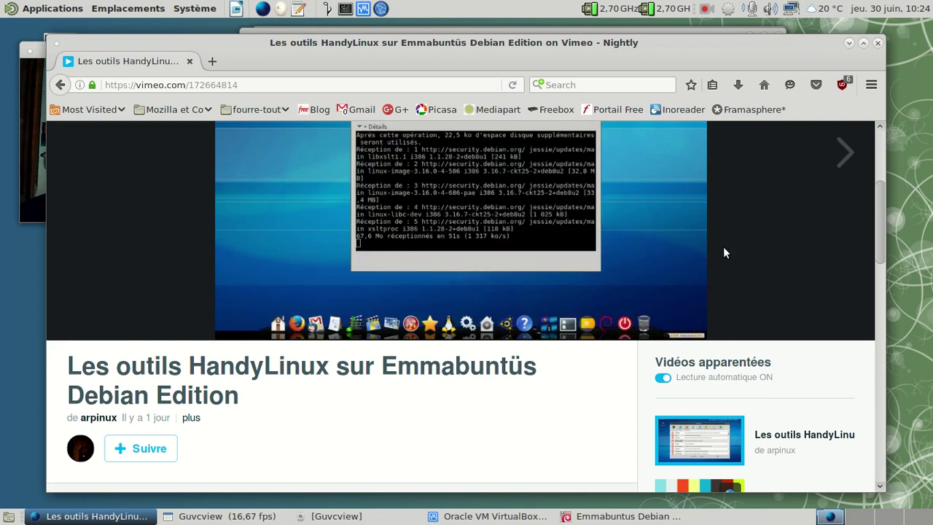
scroll(723, 248, up, 3)
scroll(723, 248, down, 3)
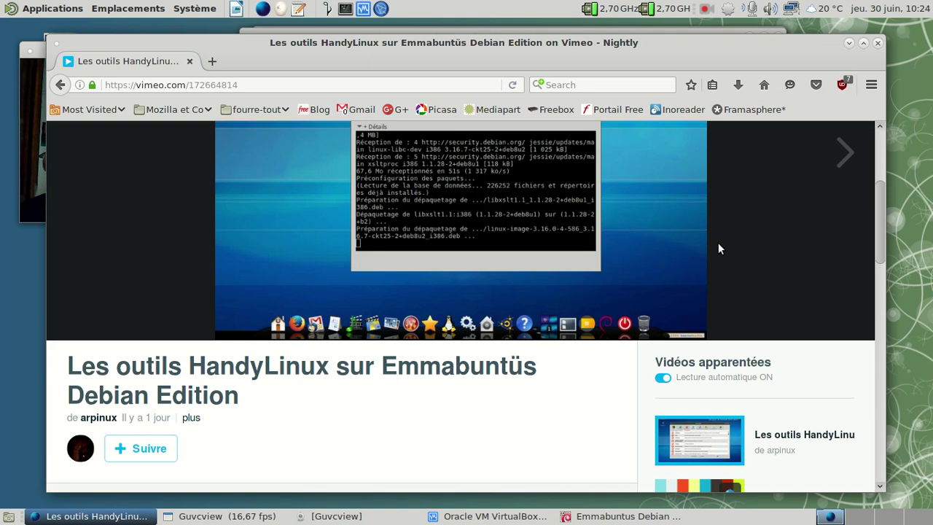
key(Right)
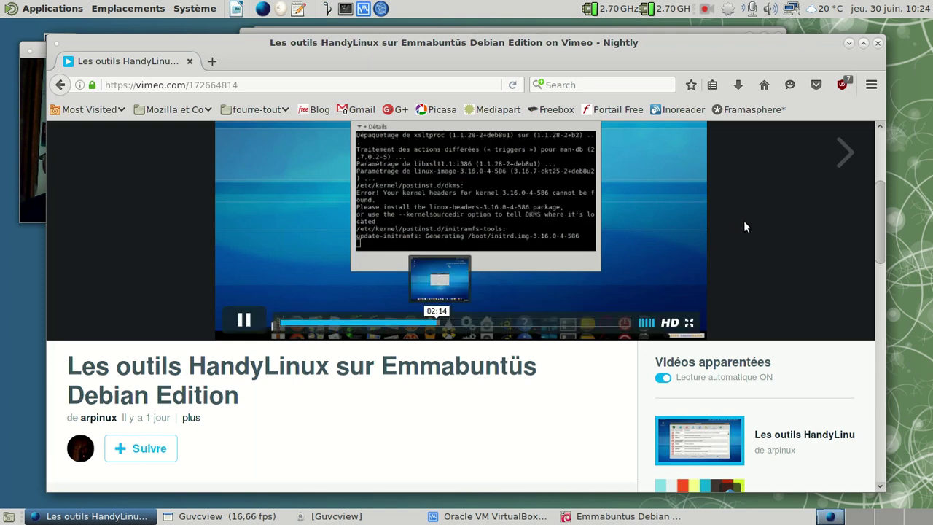
scroll(744, 223, up, 3)
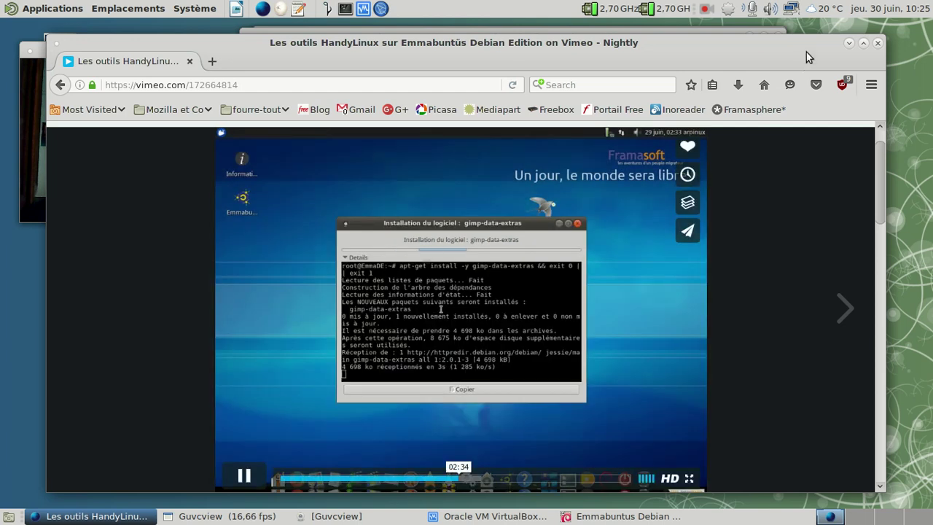
Close the Firefox window playing the Vimeo video
click(877, 43)
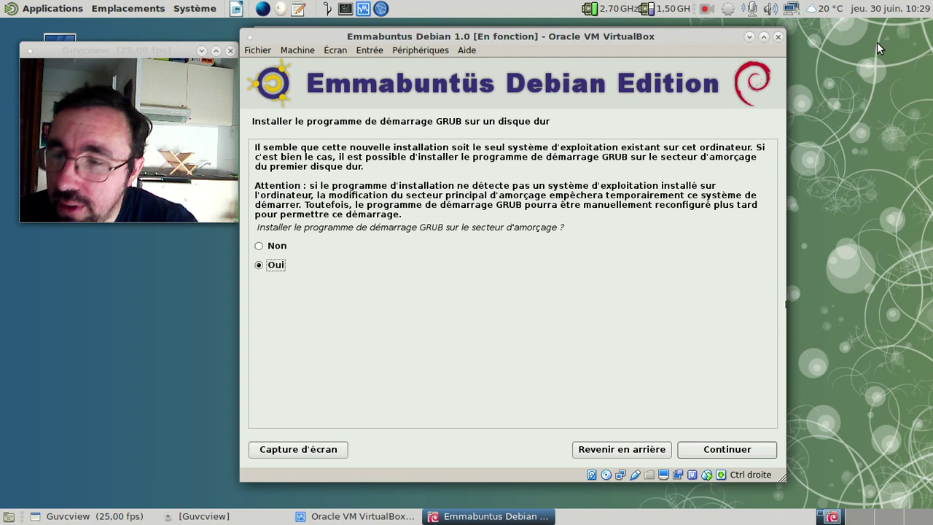
Accept installing GRUB and put it on /dev/sda, then wait for 'Installation terminée'
click(704, 448)
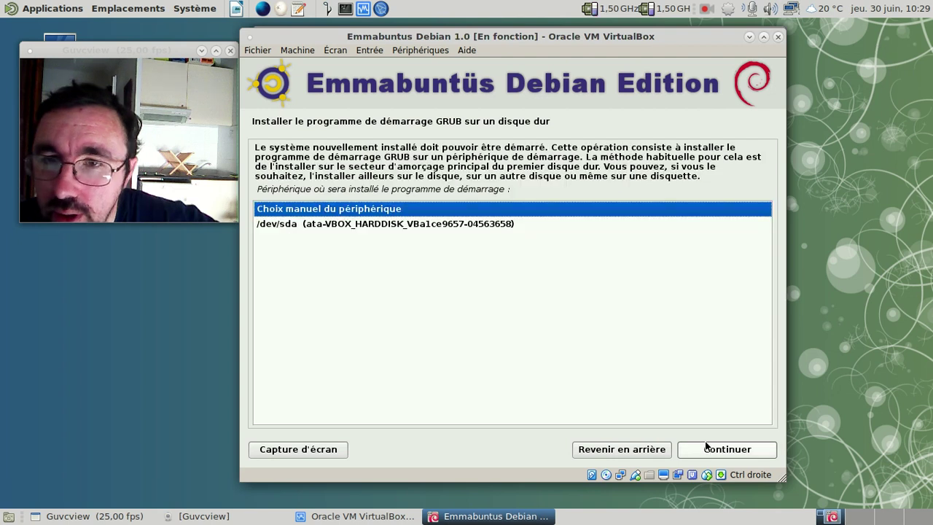
click(718, 449)
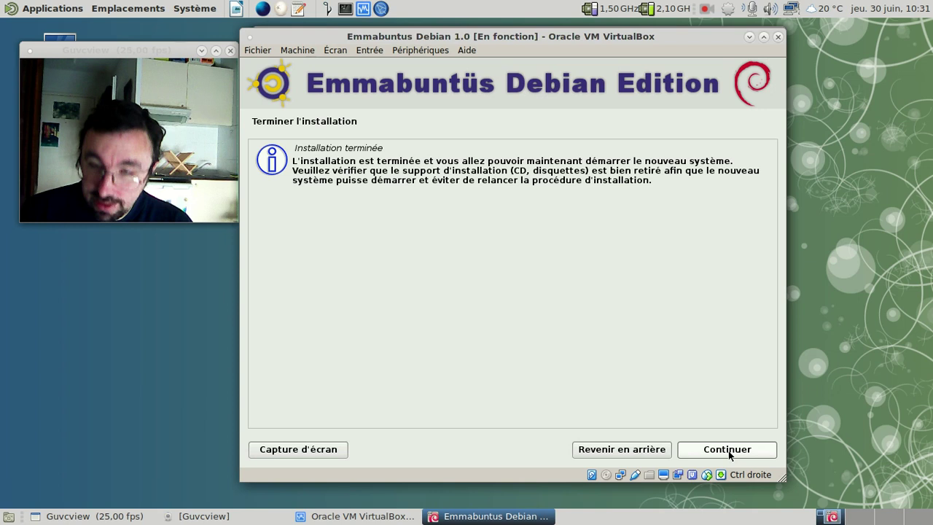
End the installer, shift the VM window right, go full screen with Host+F, and start entering the username
click(727, 450)
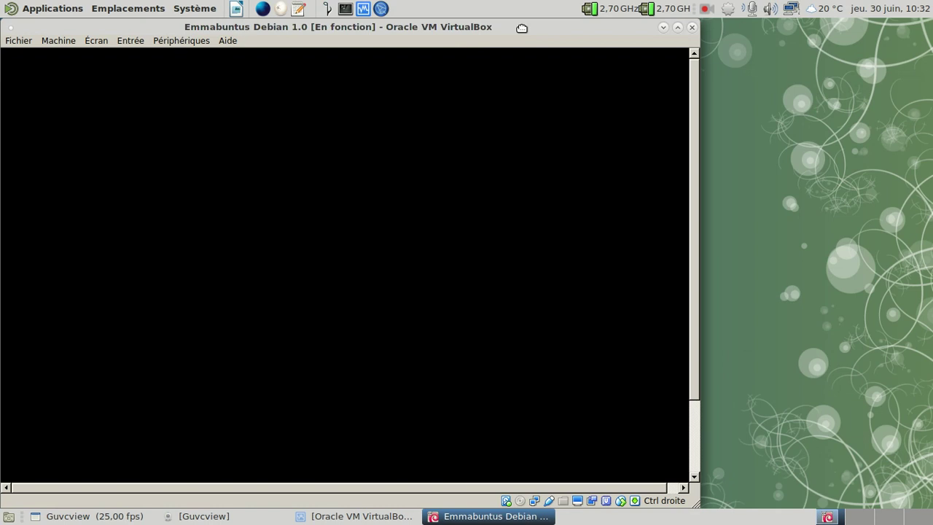
drag(522, 27, 721, 30)
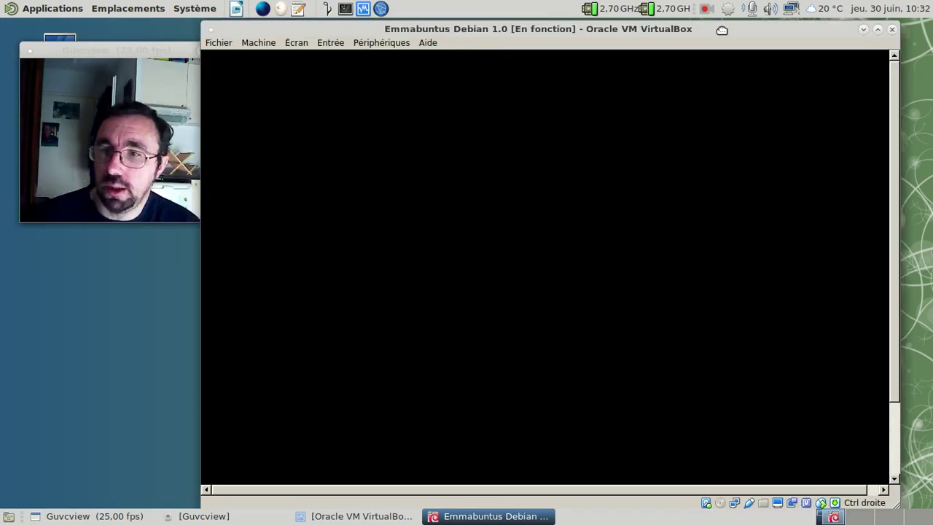
drag(721, 30, 718, 28)
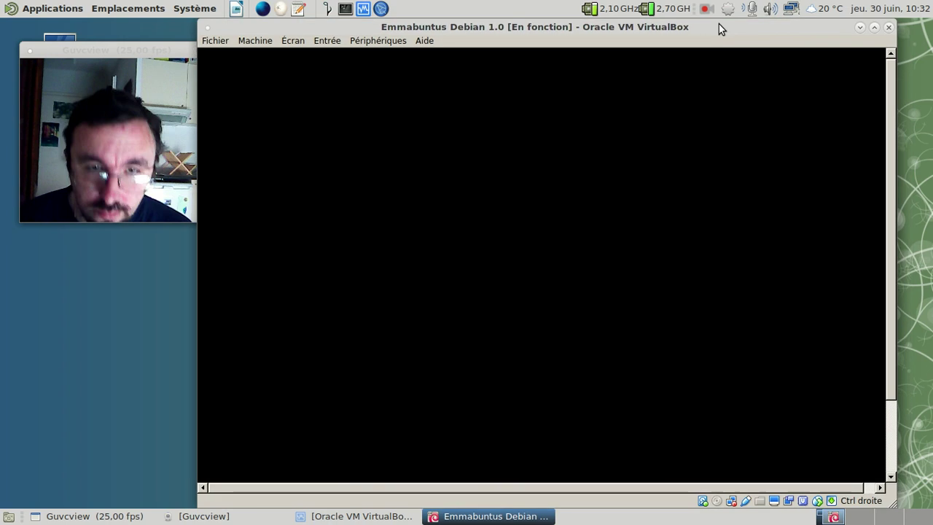
key(Control_R+f)
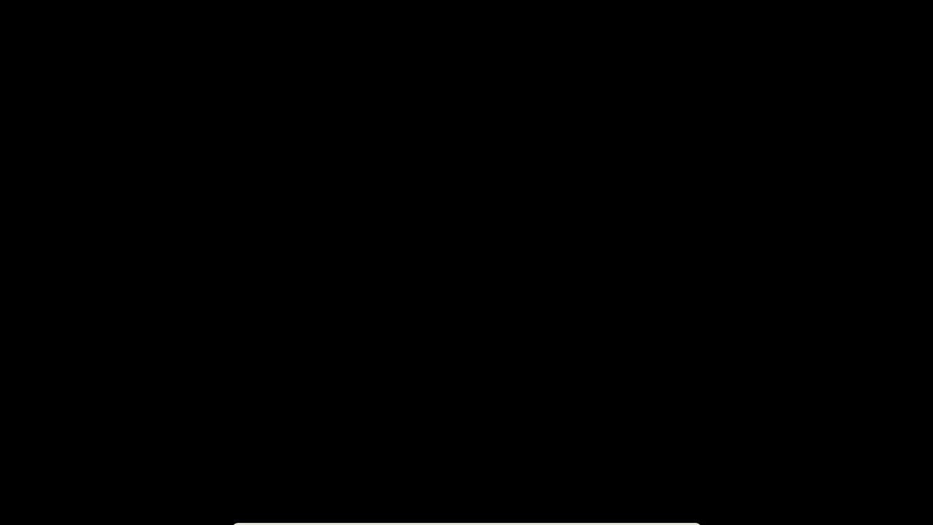
text(fre)
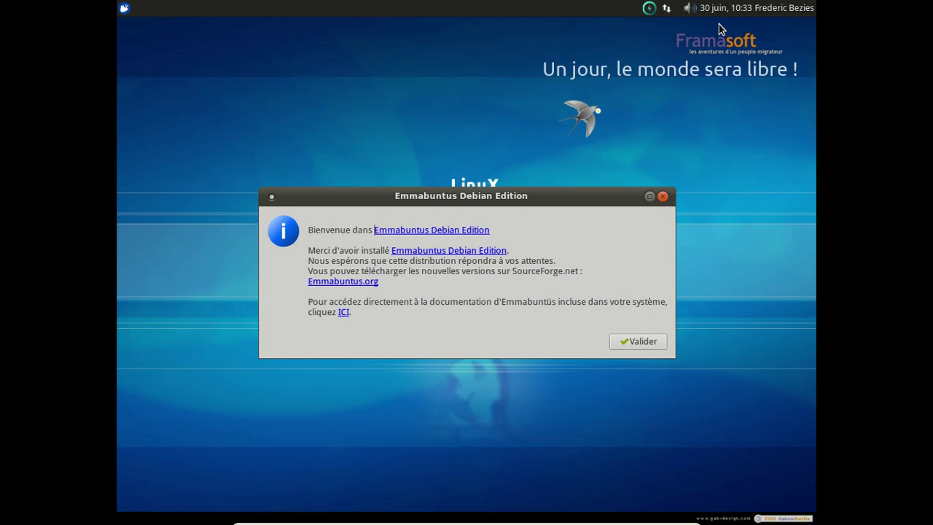
Dismiss the welcome box, keep Classique menu, answer Non to gSpeech and Oui to non-free software
click(642, 343)
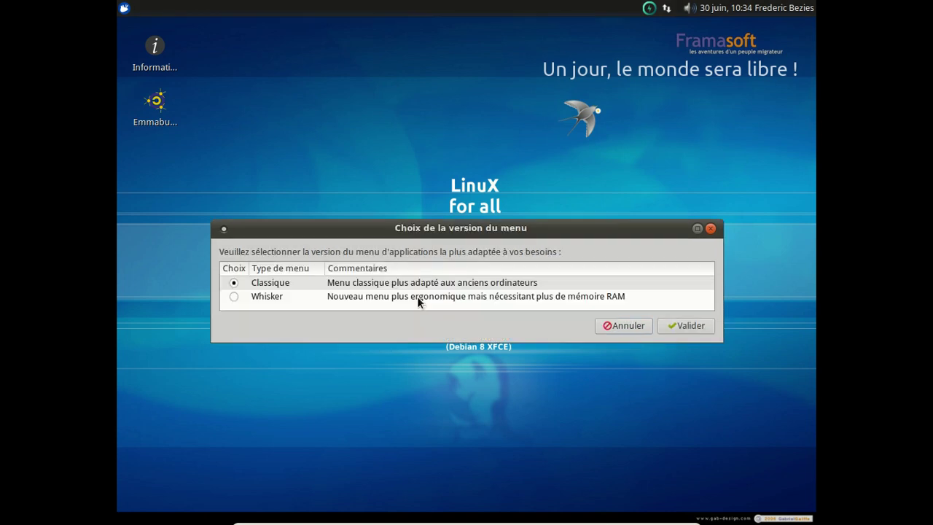
click(688, 327)
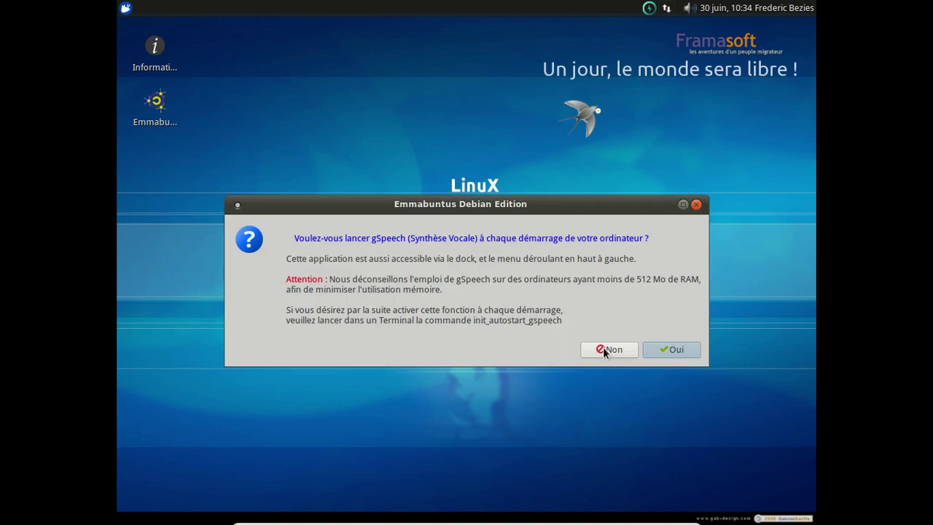
click(604, 348)
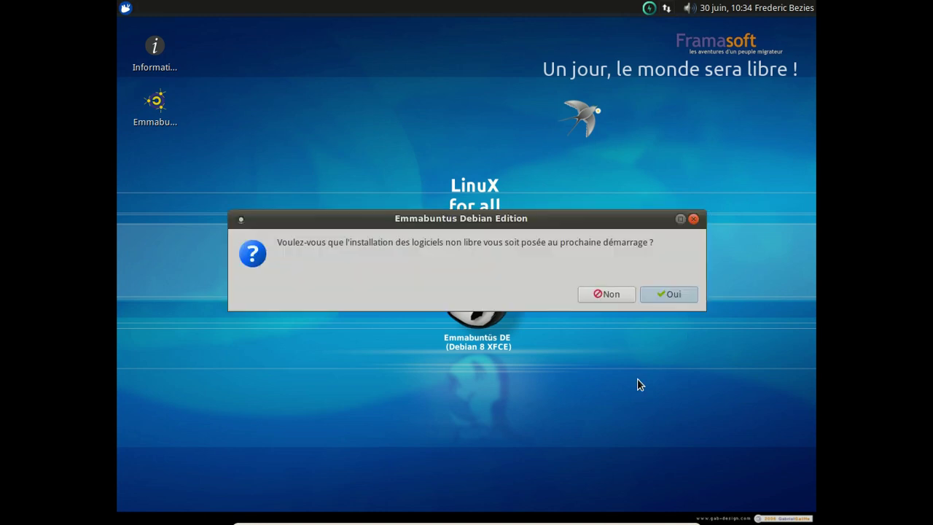
click(654, 292)
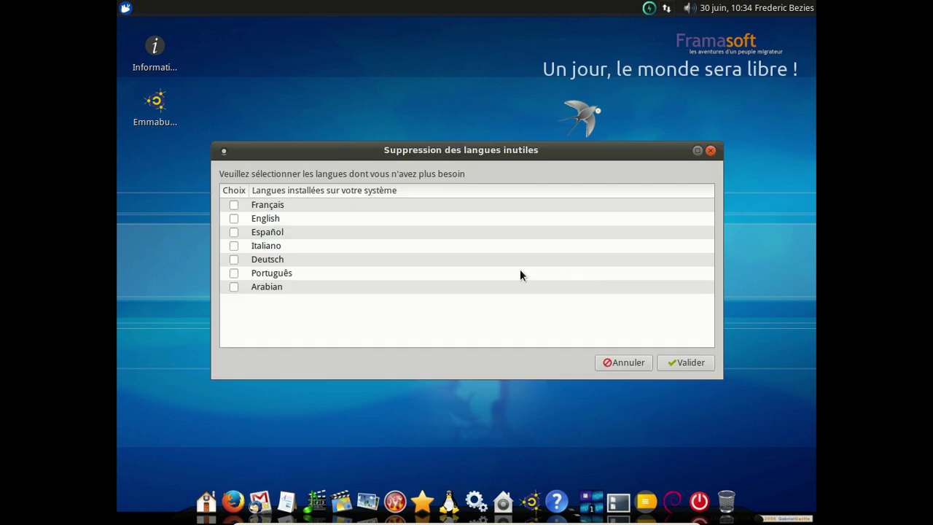
Remove the English, Español, Italiano and Deutsch language packs, then open the home folder
click(233, 218)
click(233, 232)
click(233, 246)
click(233, 259)
click(681, 362)
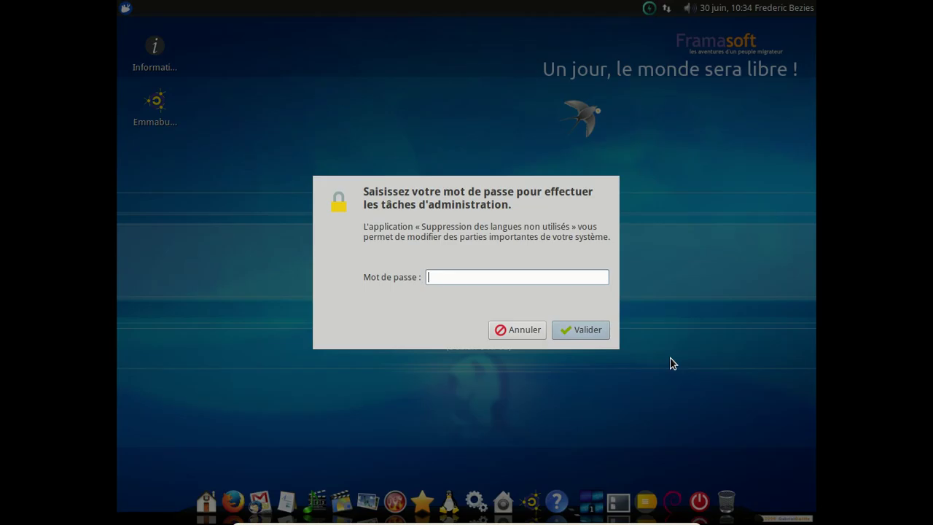
key(Escape)
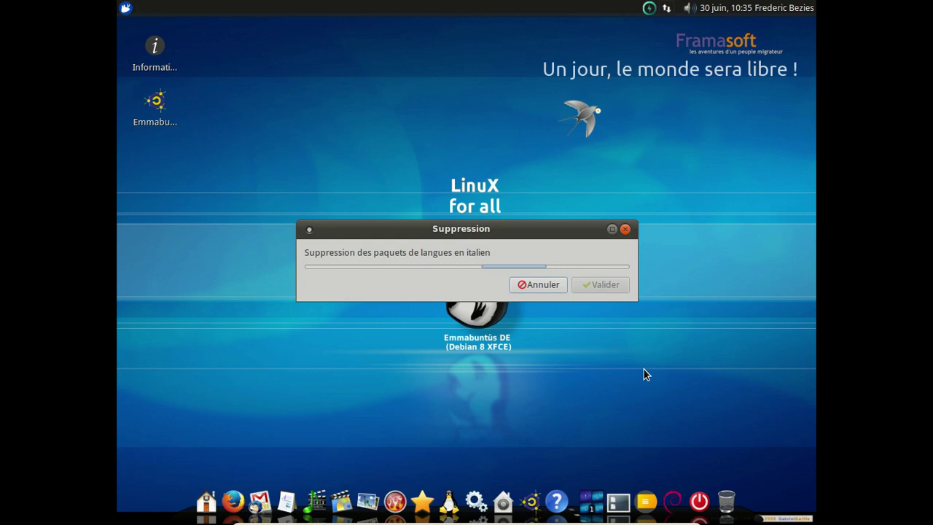
click(206, 501)
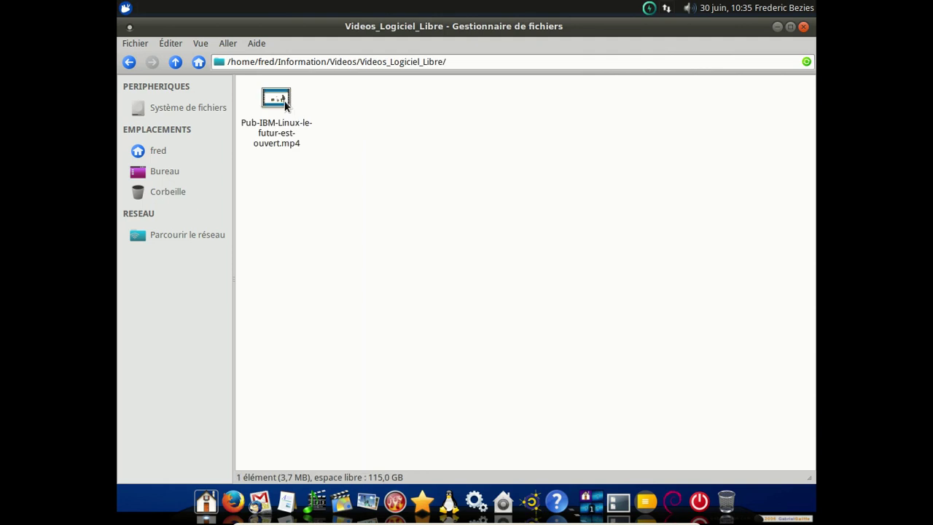
Play Pub-IBM-Linux-le-futur-est-ouvert.mp4 in VLC past the privacy notice, then close VLC and Thunar
click(285, 104)
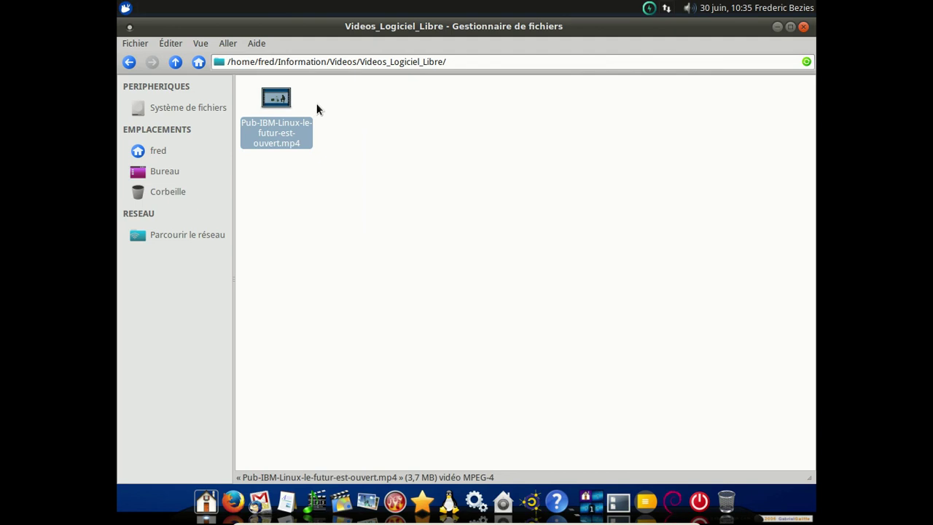
key(Return)
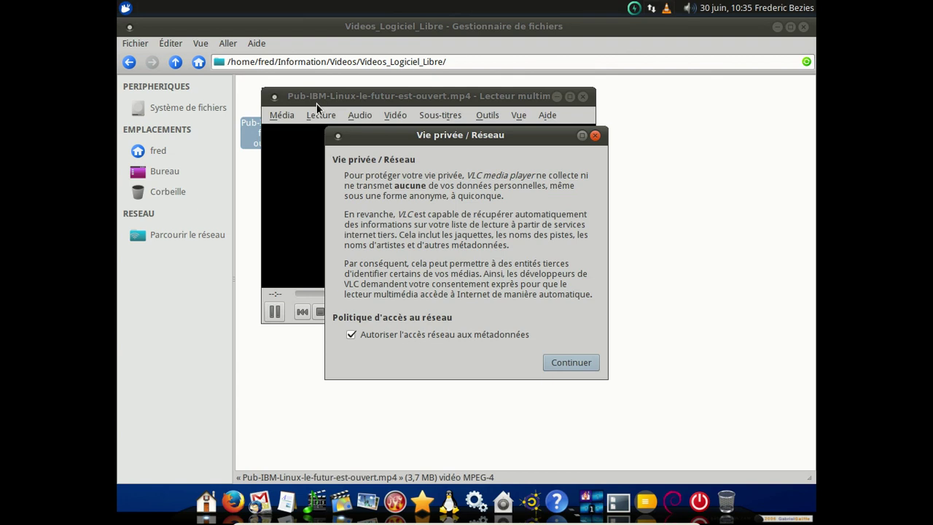
click(575, 360)
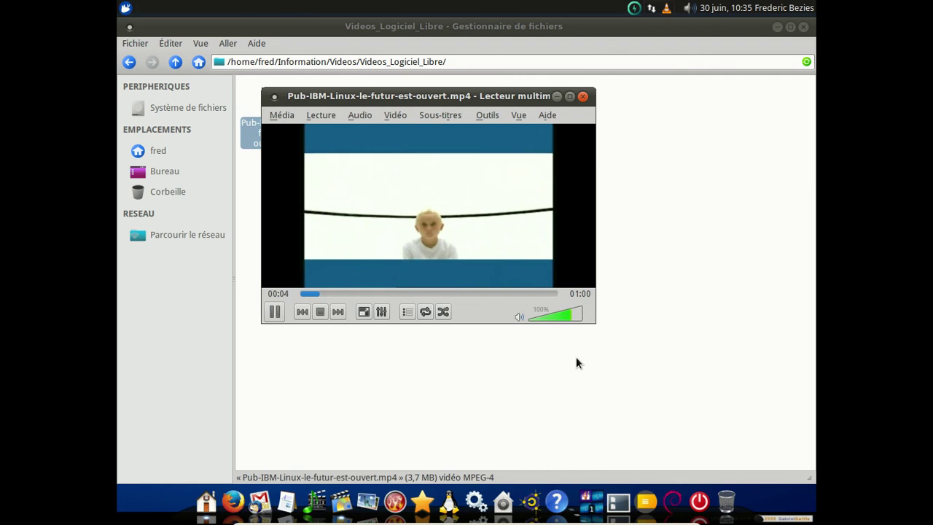
click(582, 96)
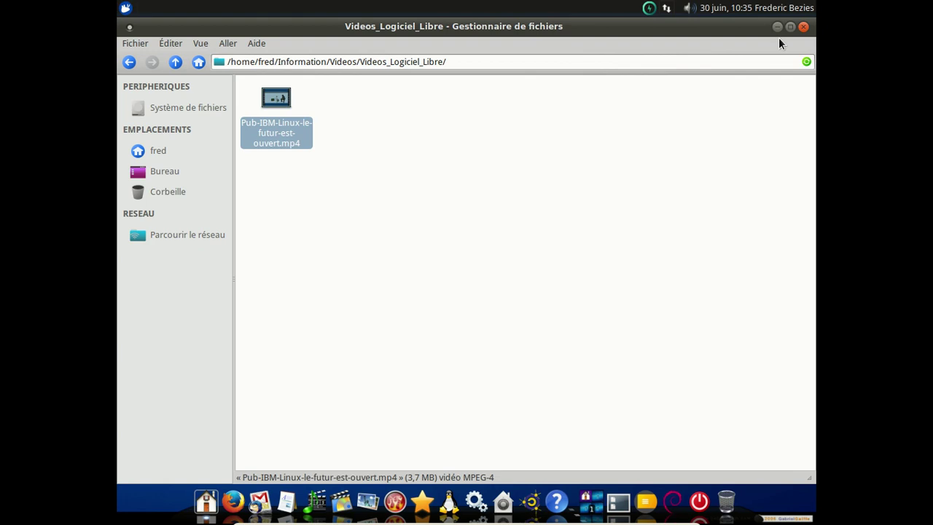
click(804, 26)
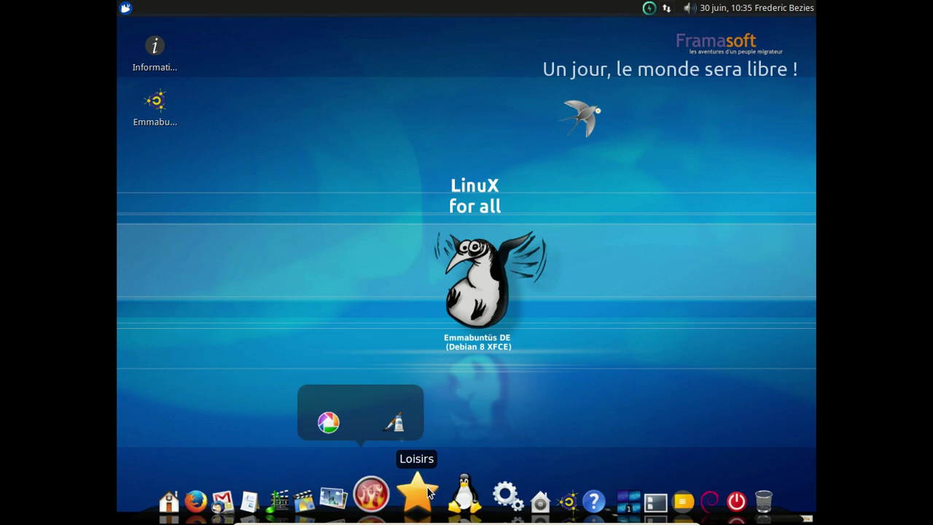
Launch Ancestris from the Loisirs dock, open the Généalogie Kennedy example, and pan its tree
mouse_move(429, 492)
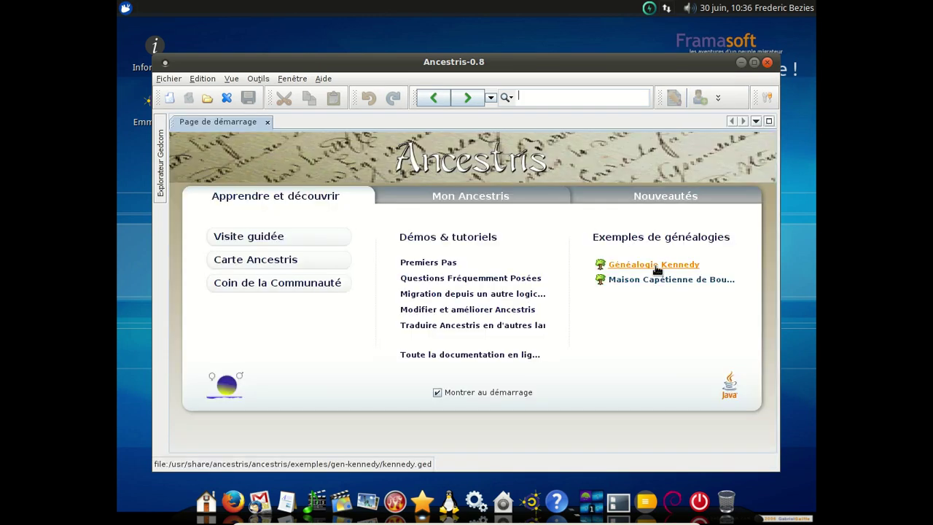
click(657, 271)
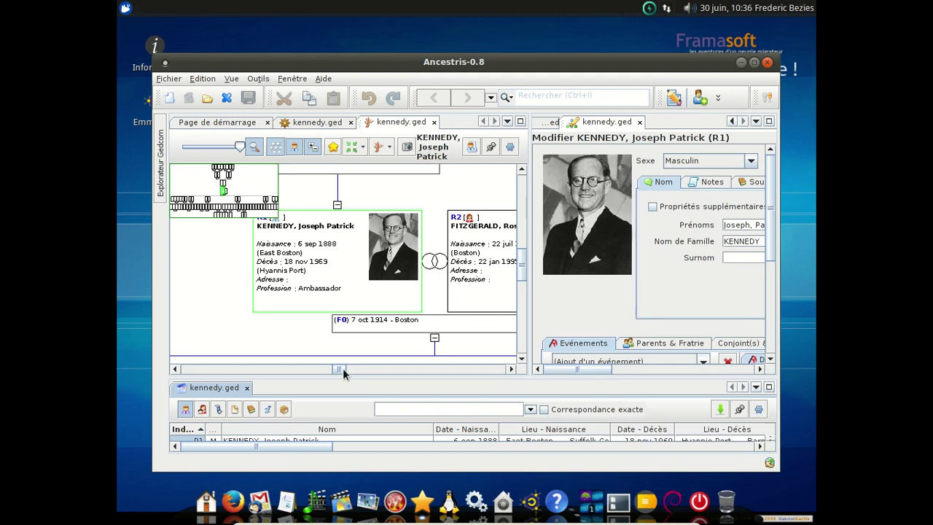
drag(343, 368, 352, 368)
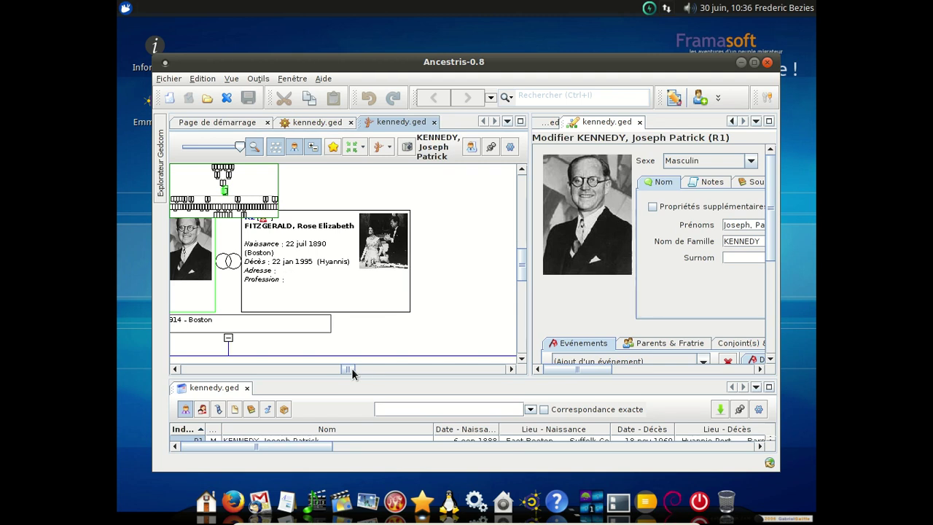
Close the Kennedy views, quit Ancestris, and bring up the dock's logout options
click(766, 62)
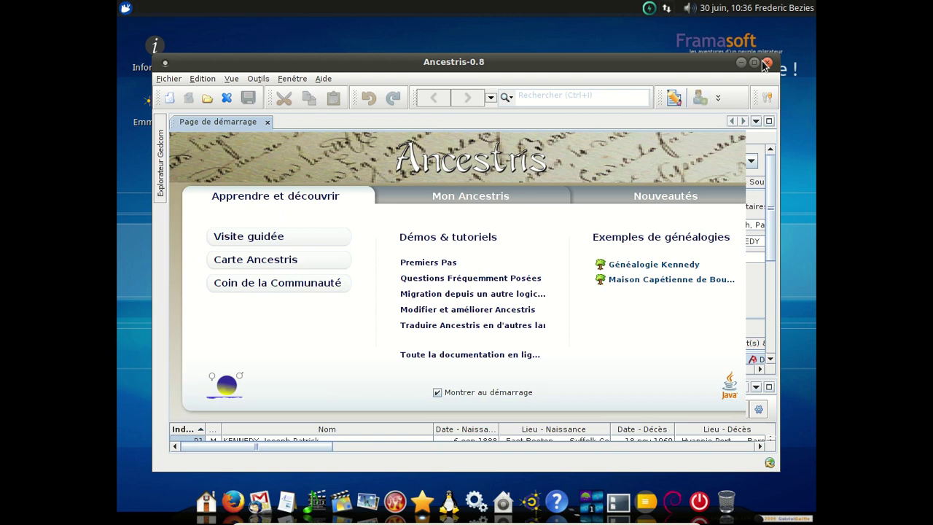
click(767, 63)
click(699, 501)
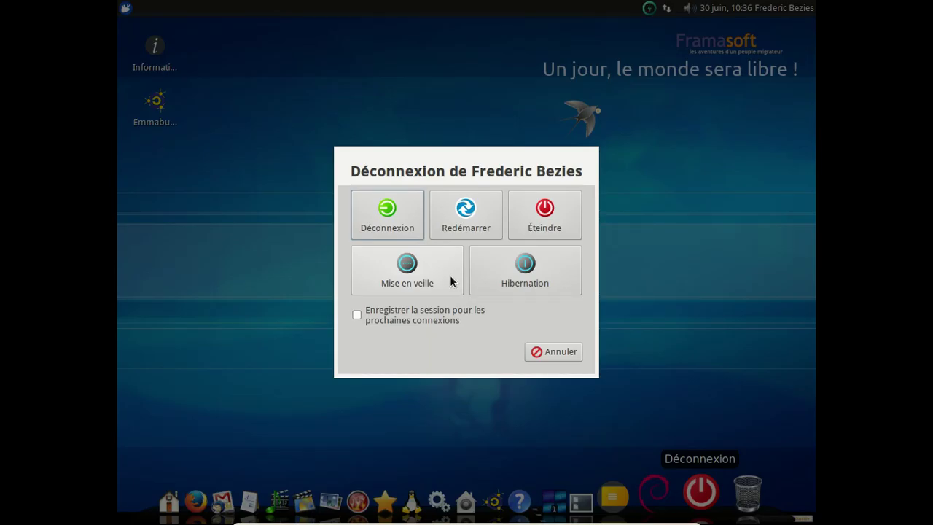
Suspend the system with Mise en veille, then log back in with the account password
click(450, 276)
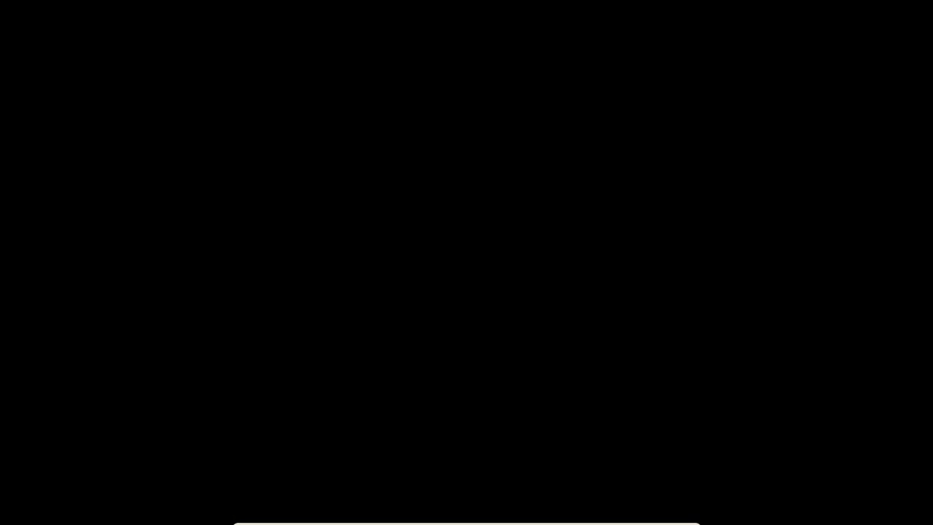
text(a)
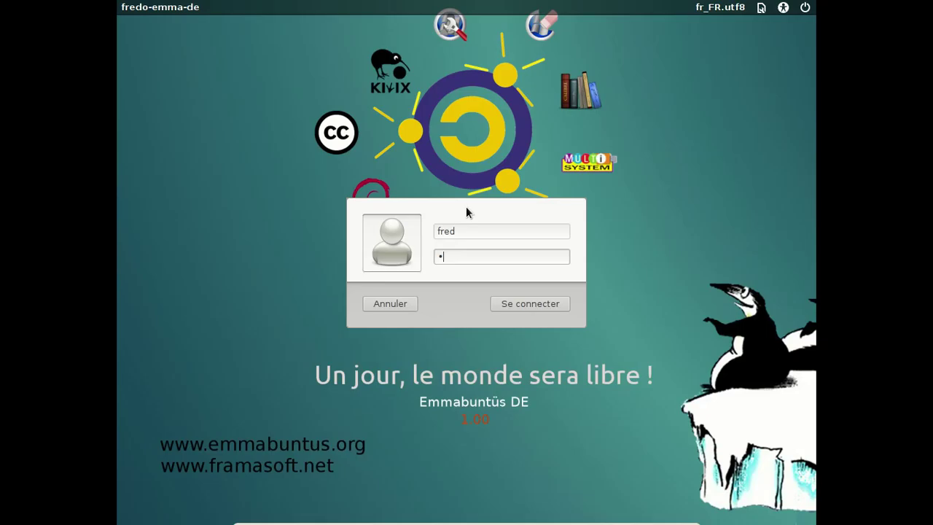
key(Return)
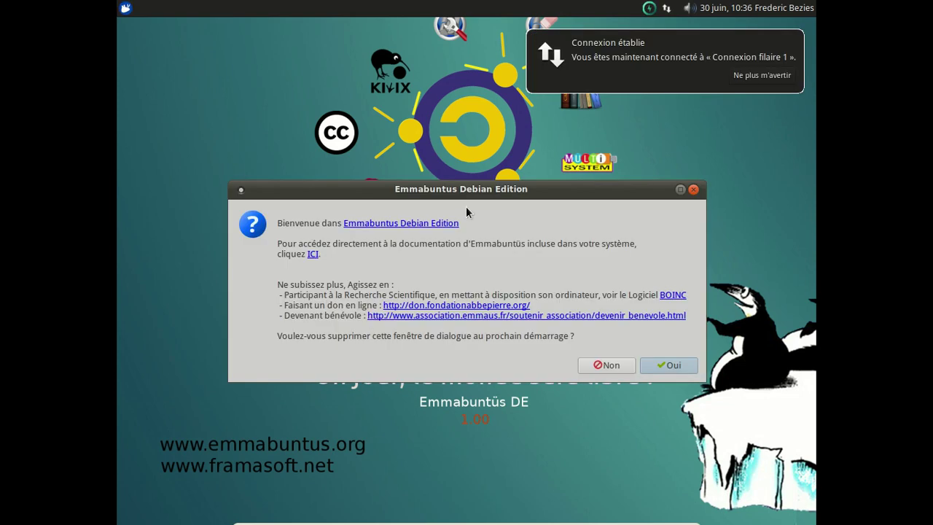
Dismiss the welcome message, decline the non-free codecs, and keep the question for next startup
click(669, 365)
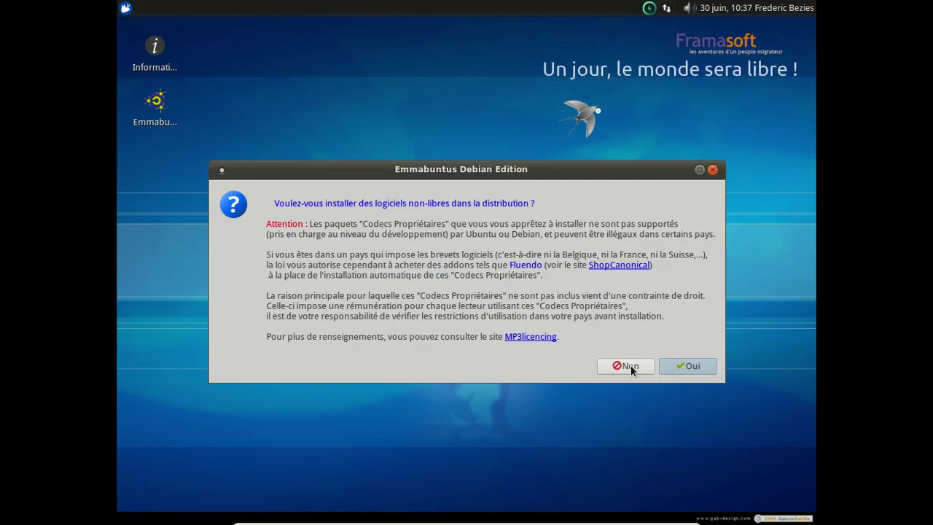
click(631, 364)
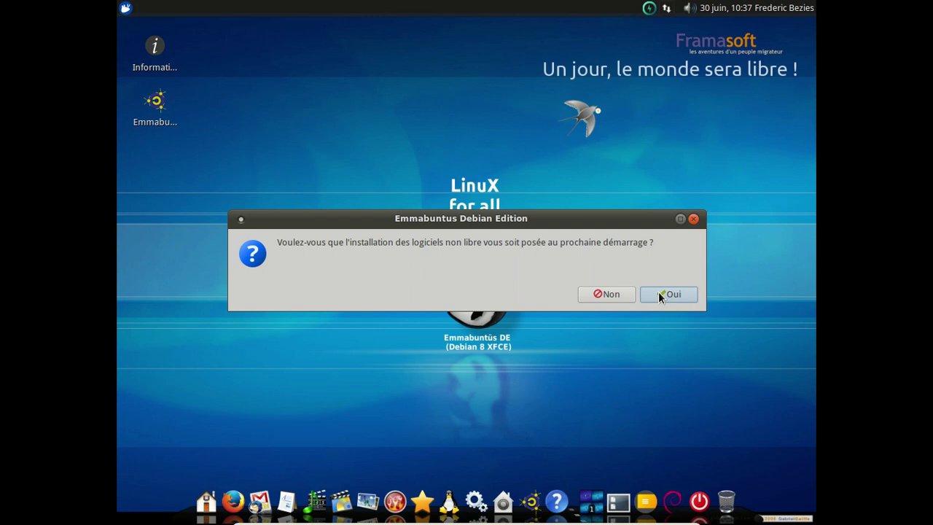
click(660, 294)
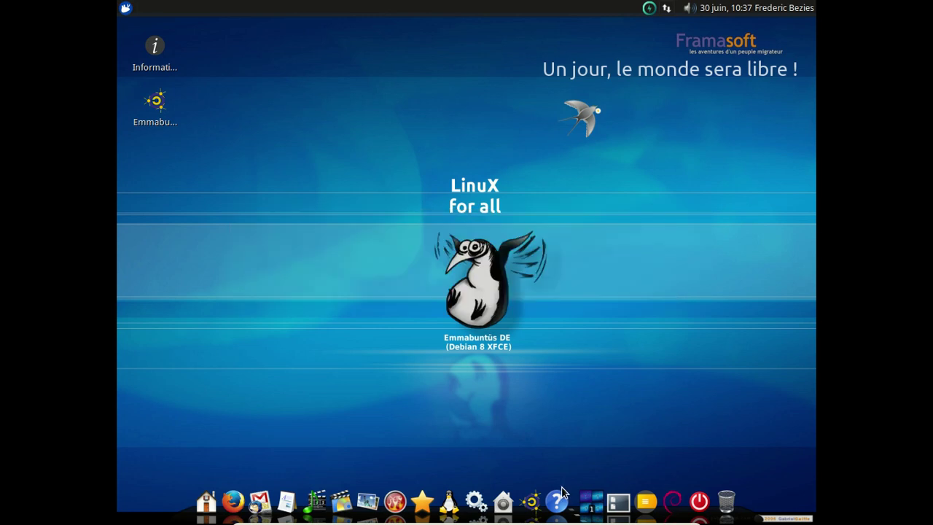
Launch the Gestionnaire de mises à jour with the admin password, expand Détails, and validate the 28-package upgrade
mouse_move(502, 502)
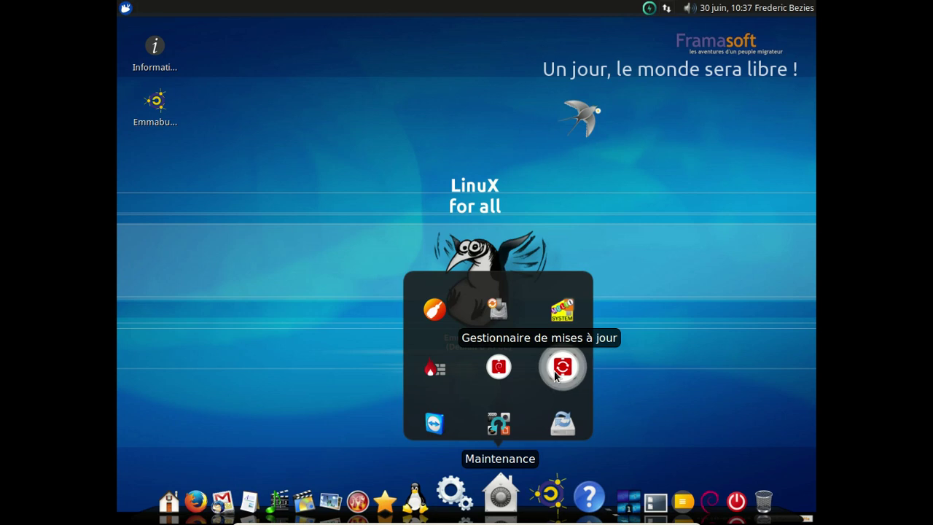
click(556, 370)
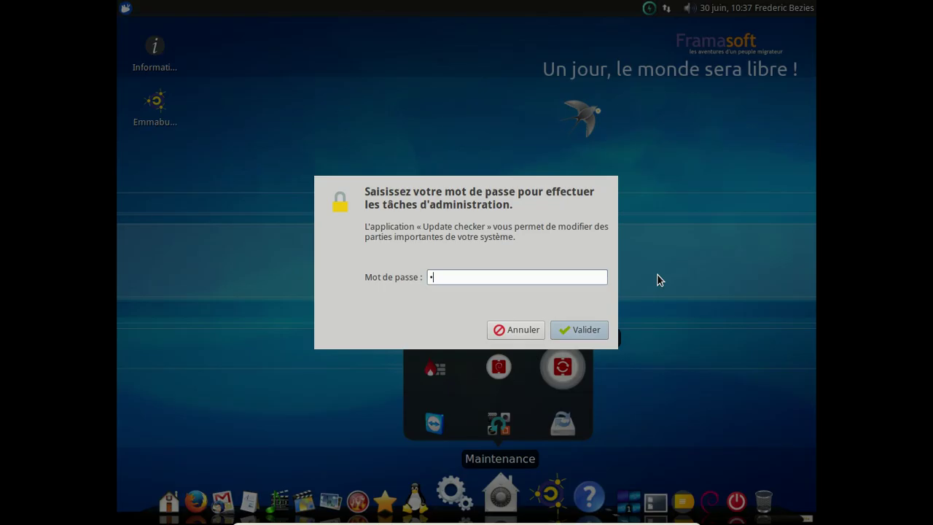
key(Return)
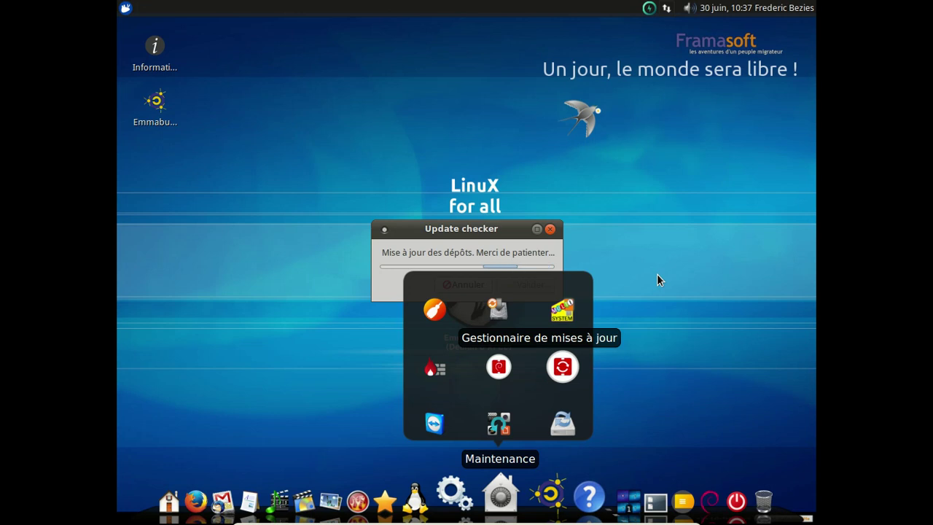
click(657, 274)
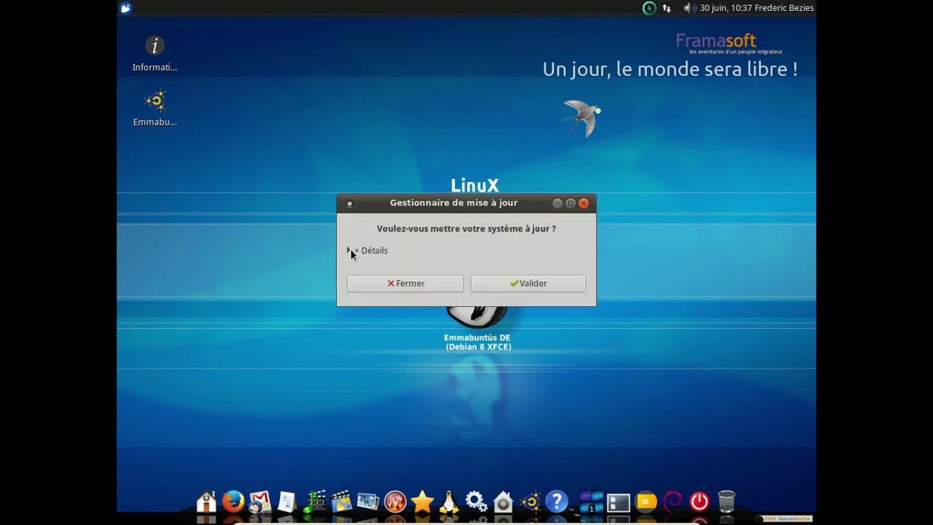
click(351, 250)
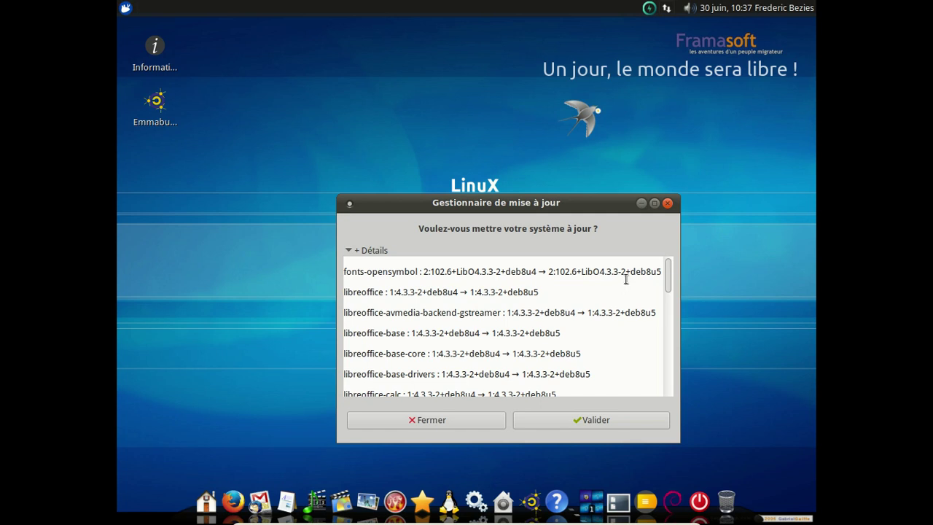
click(598, 419)
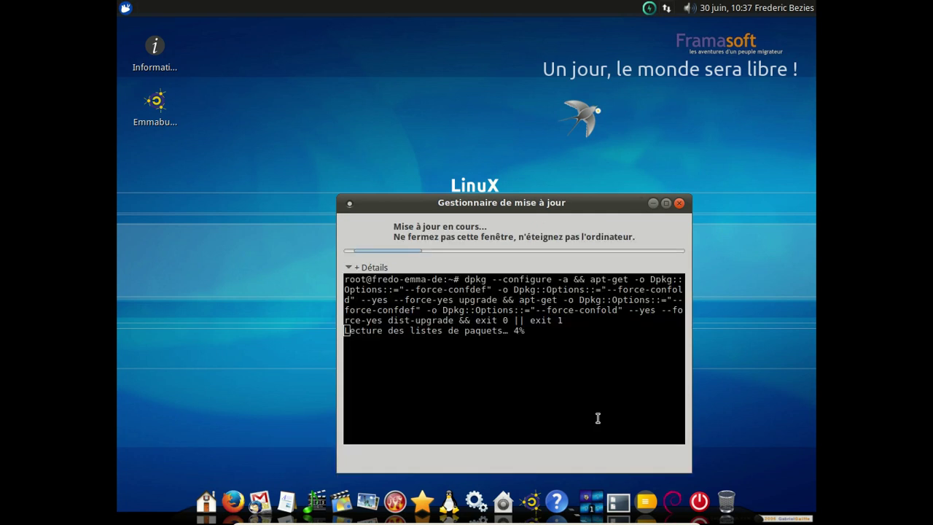
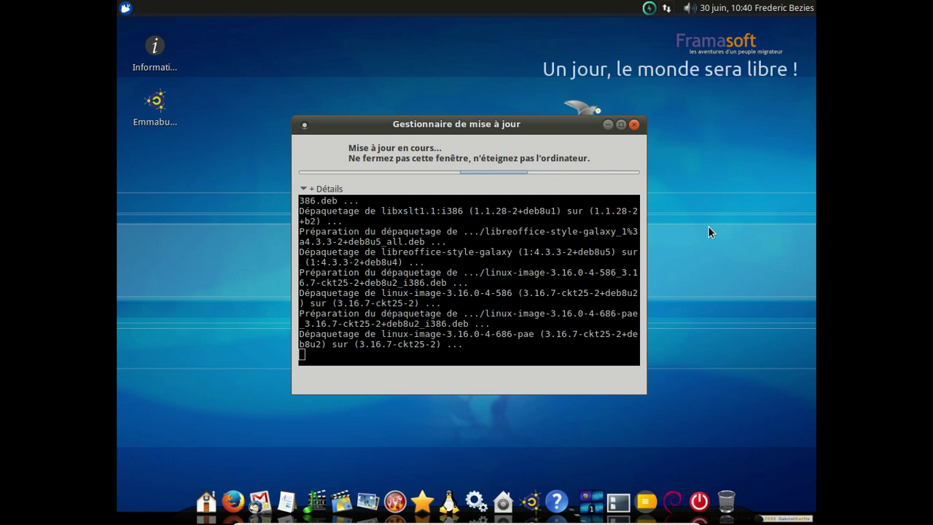
Exit the VM's full-screen view and launch the host's Nightly web browser
key(ctrl+f)
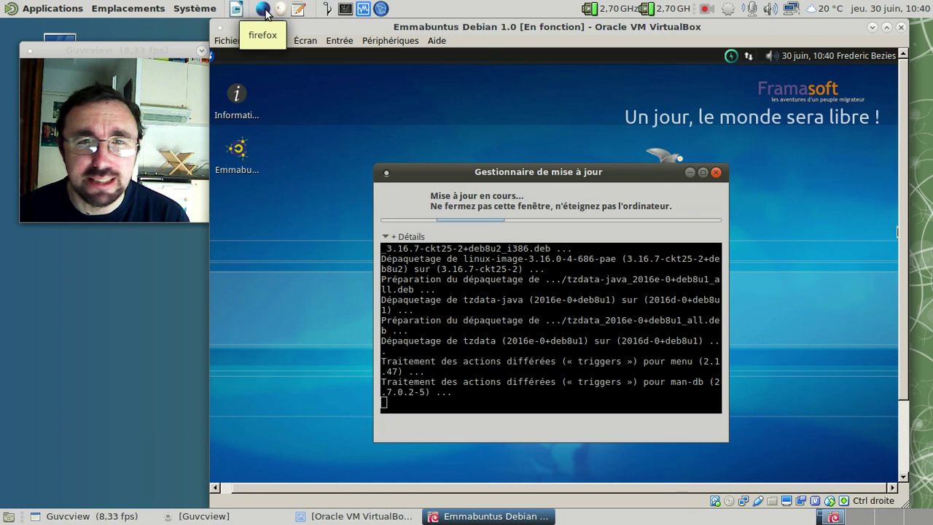
click(264, 9)
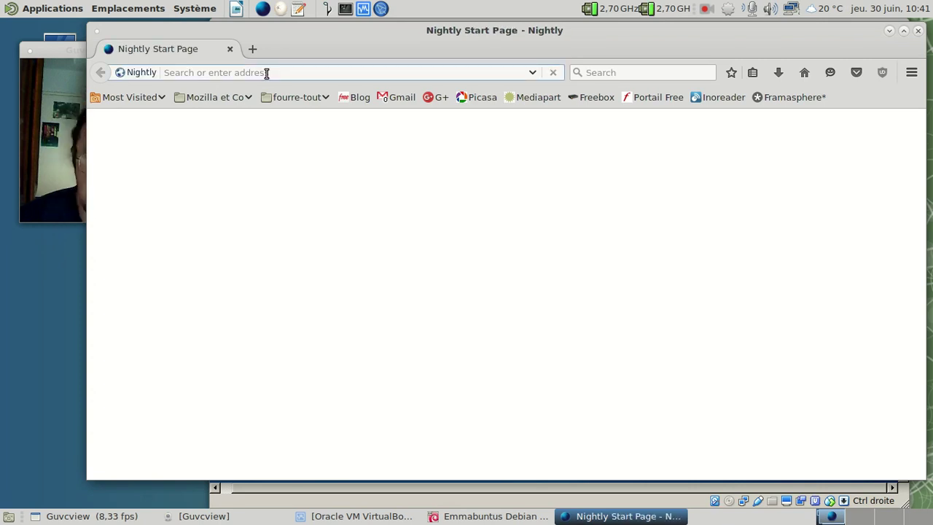
Load images.google.com in the browser
text(google.com/)
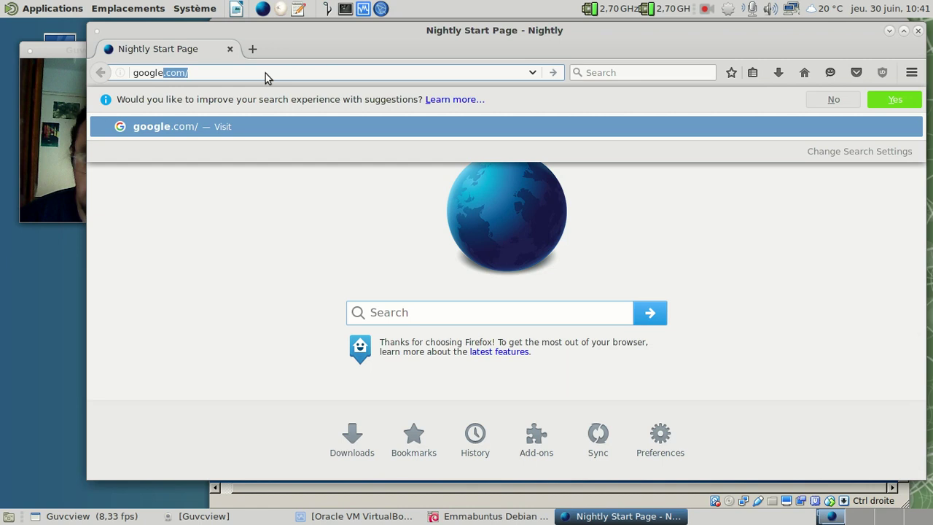
key(Home)
text(iamges.)
key(Left)
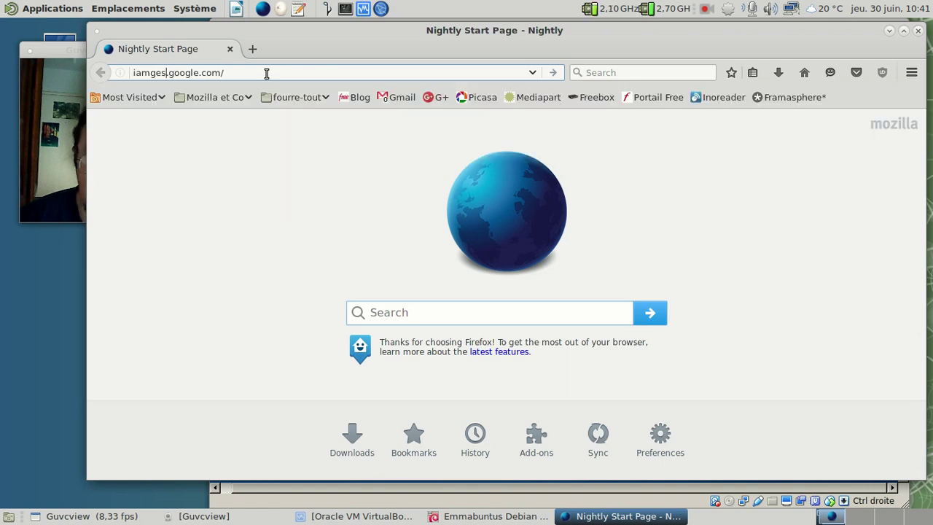
key(Return)
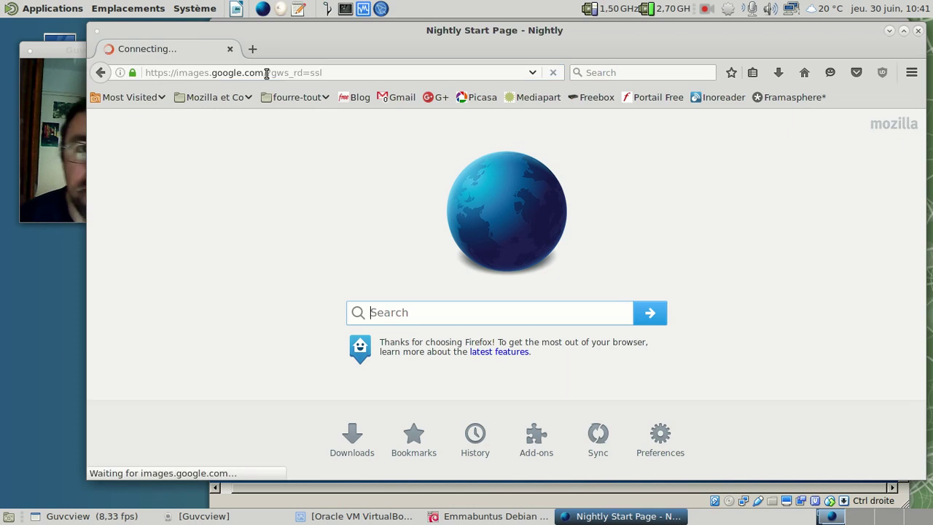
Search Google Images for 'léonard je hais la science'
text(léonard)
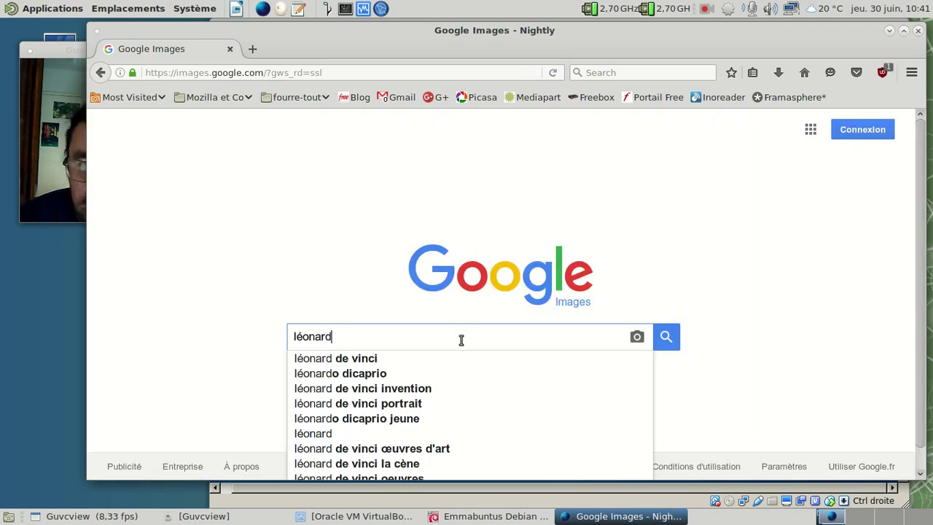
text( je sa)
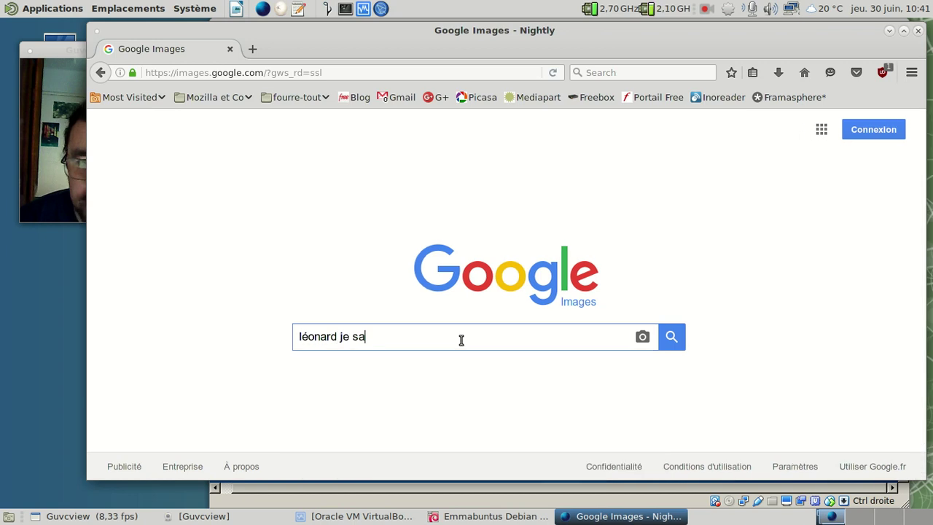
key(BackSpace)
key(BackSpace)
text(hais la si)
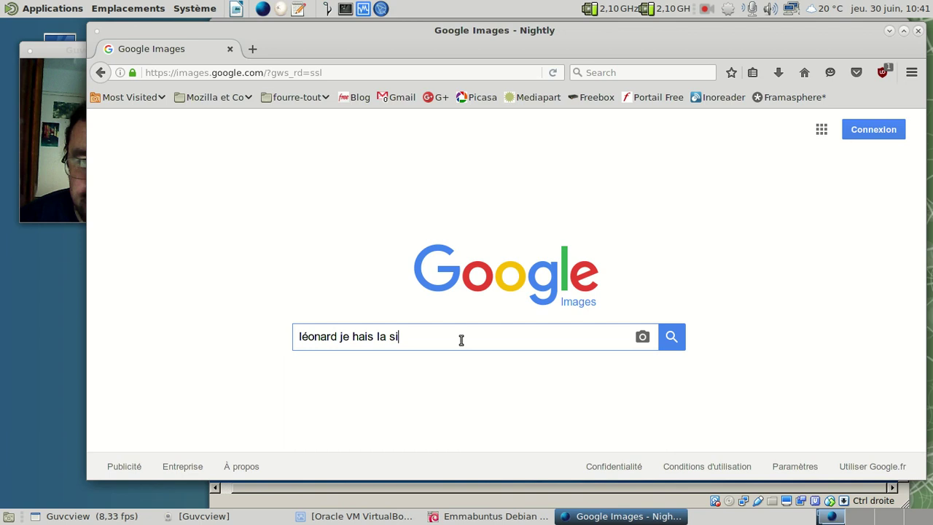
text(ience)
key(Return)
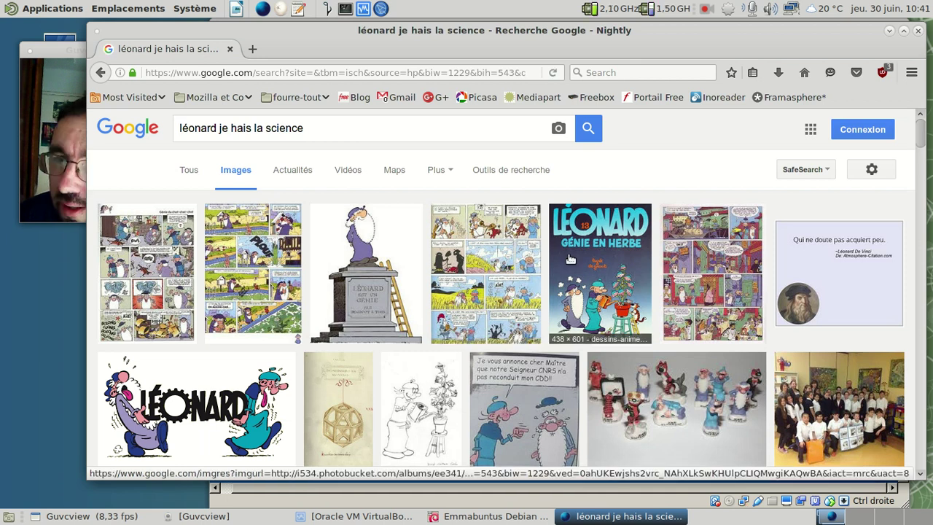
Rerun the search as léonard "je hais la science" and scan through the results
scroll(571, 259, down, 5)
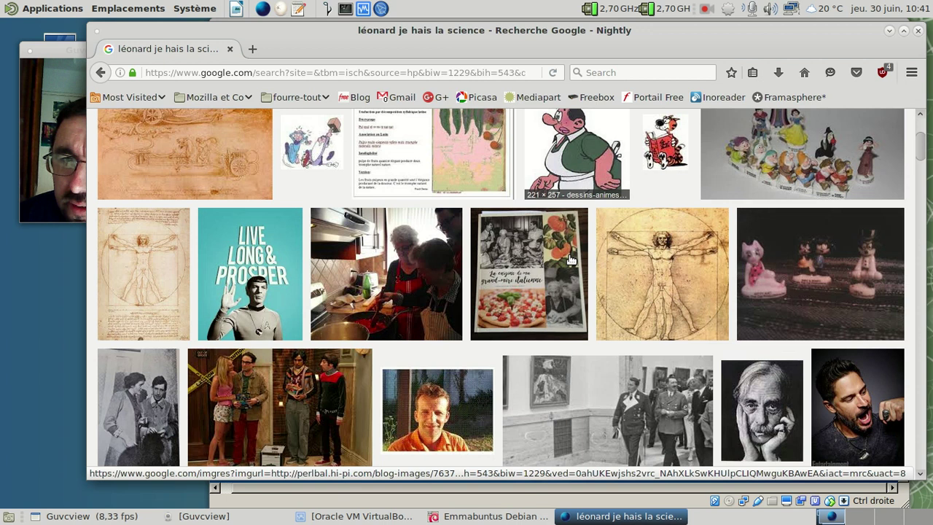
scroll(570, 259, up, 5)
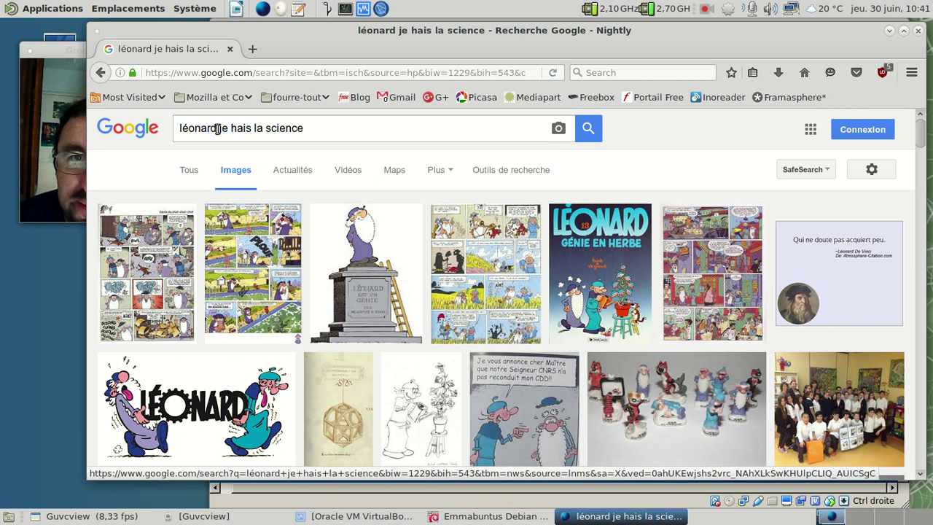
click(323, 127)
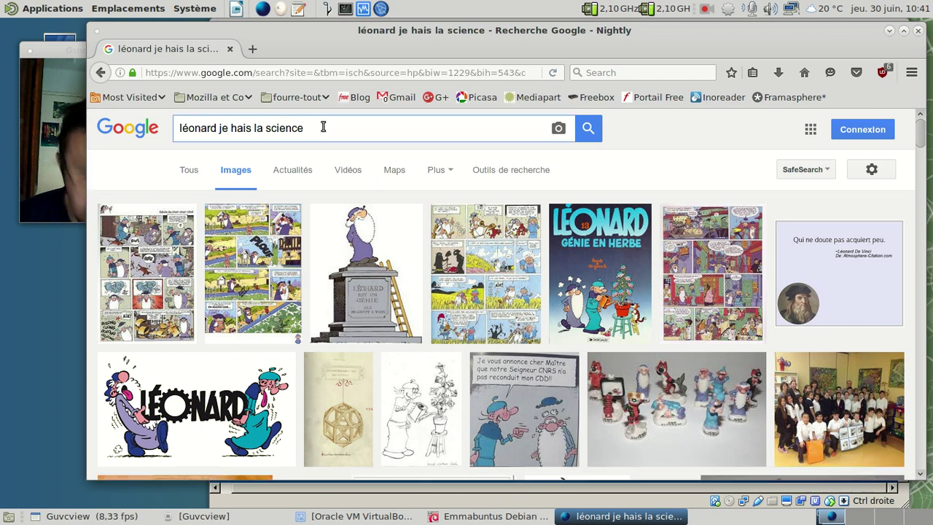
text(")
key(ctrl+Left)
key(ctrl+Left)
key(ctrl+Left)
text(")
key(Return)
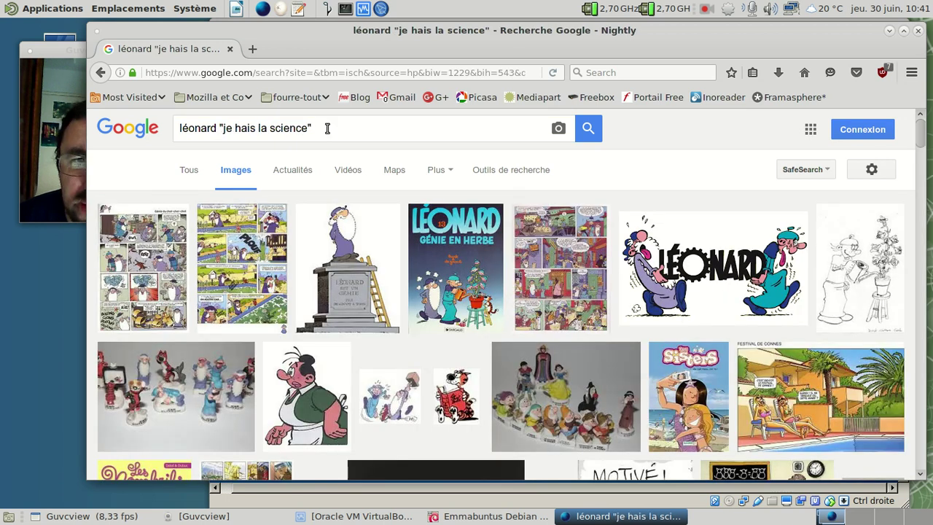
scroll(463, 276, down, 4)
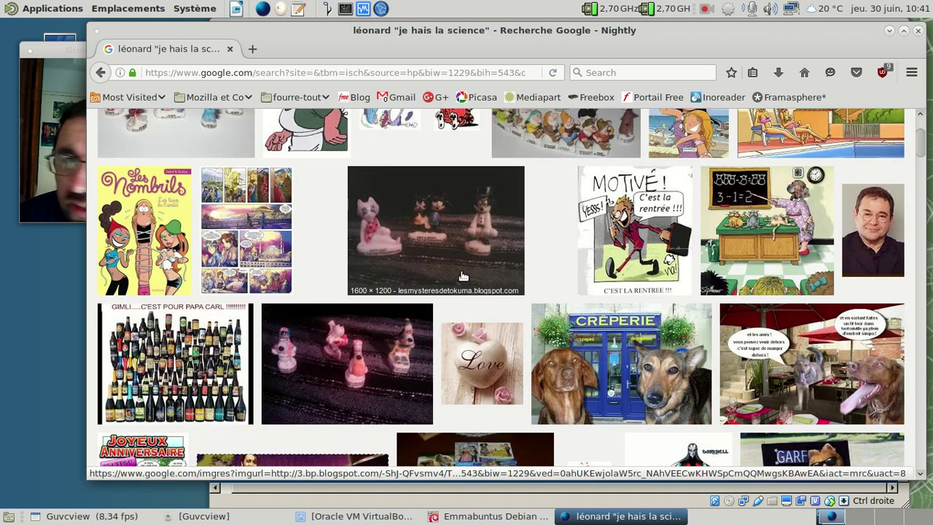
scroll(463, 276, down, 1)
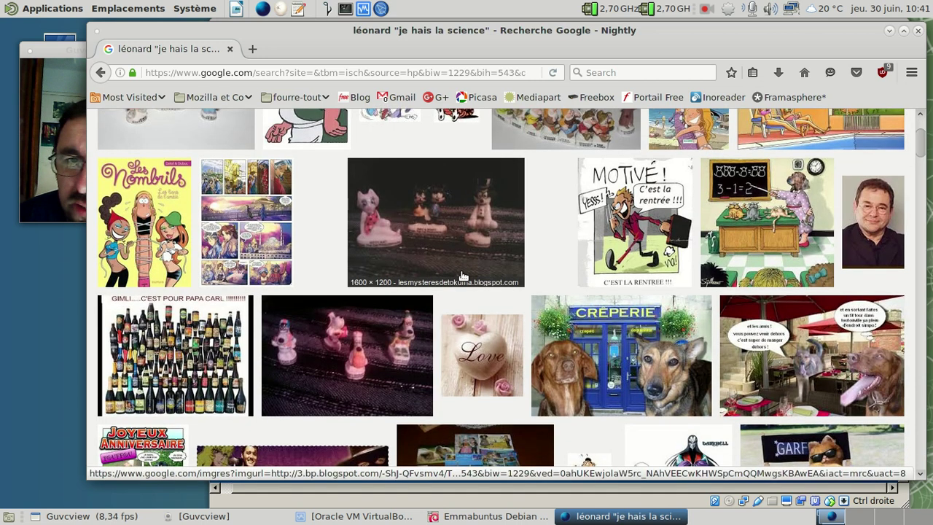
scroll(463, 275, down, 2)
scroll(463, 275, up, 1)
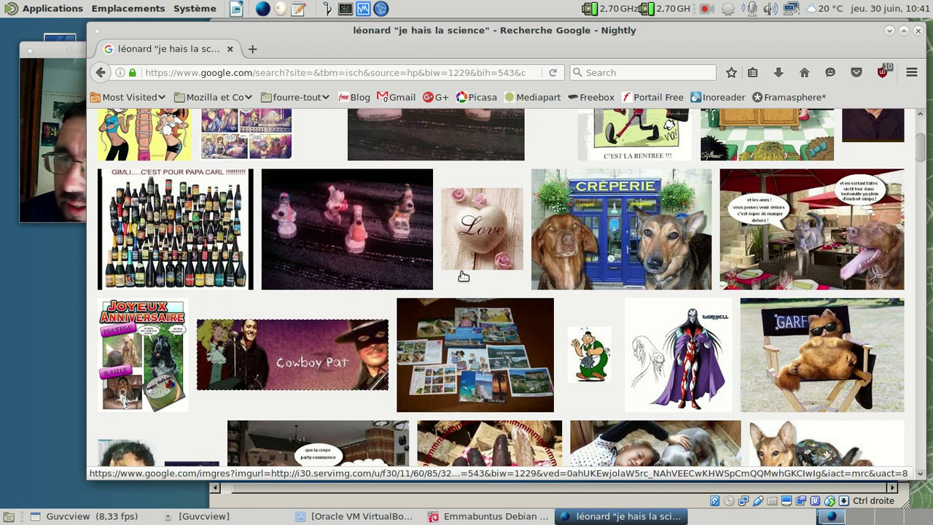
scroll(463, 275, up, 6)
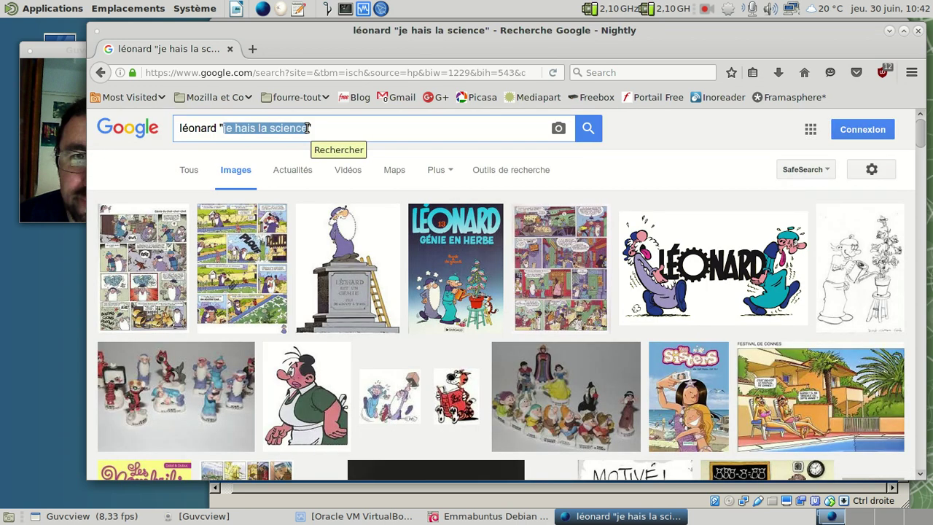
Search images for léonard "bout de colonne"
text(bout de )
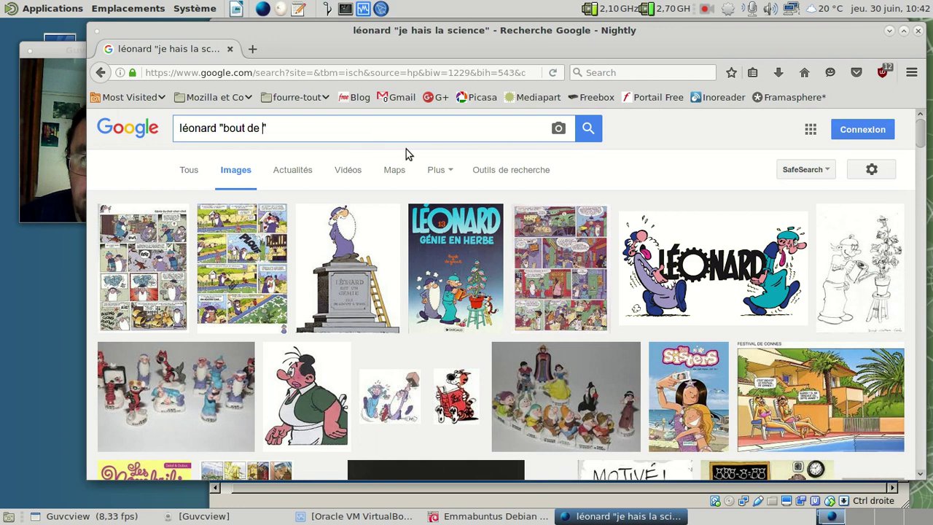
text(colonne)
key(Return)
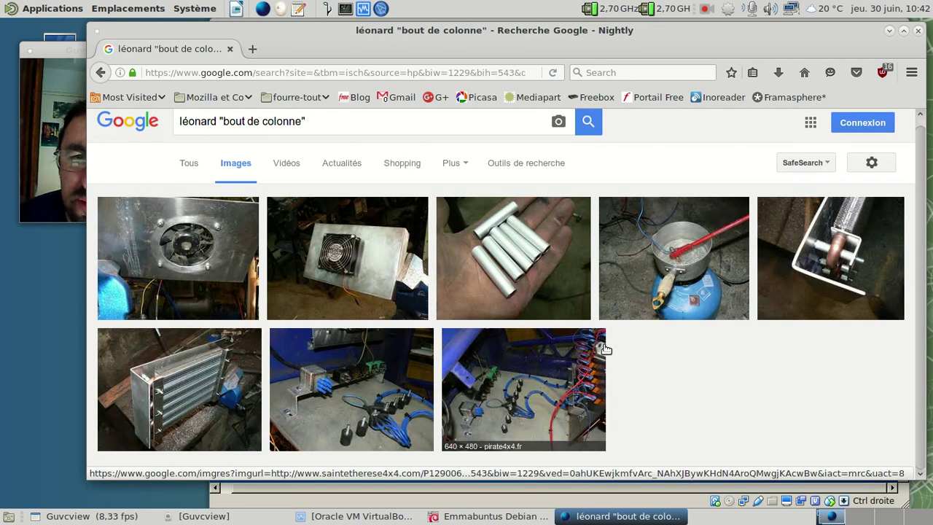
scroll(286, 121, up, 1)
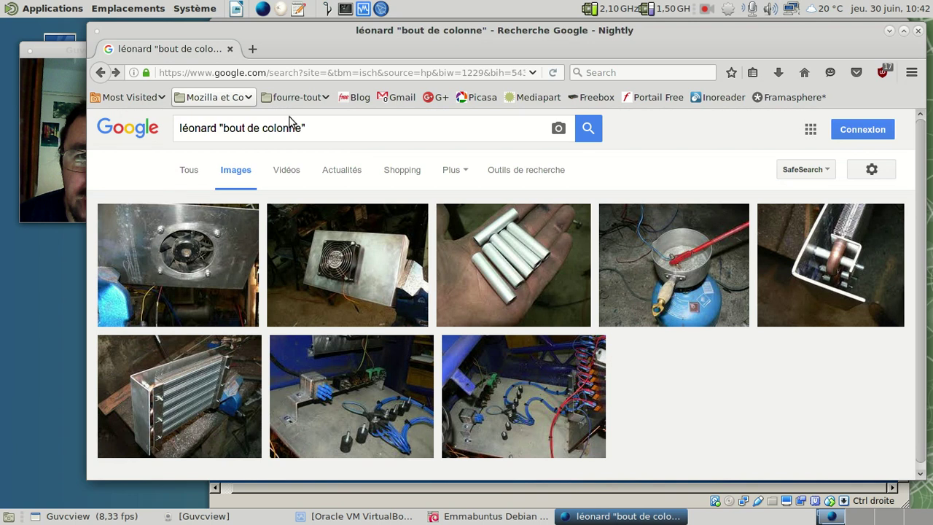
Return to the previous results and search léonard disciple "je hais la science"
key(alt+Left)
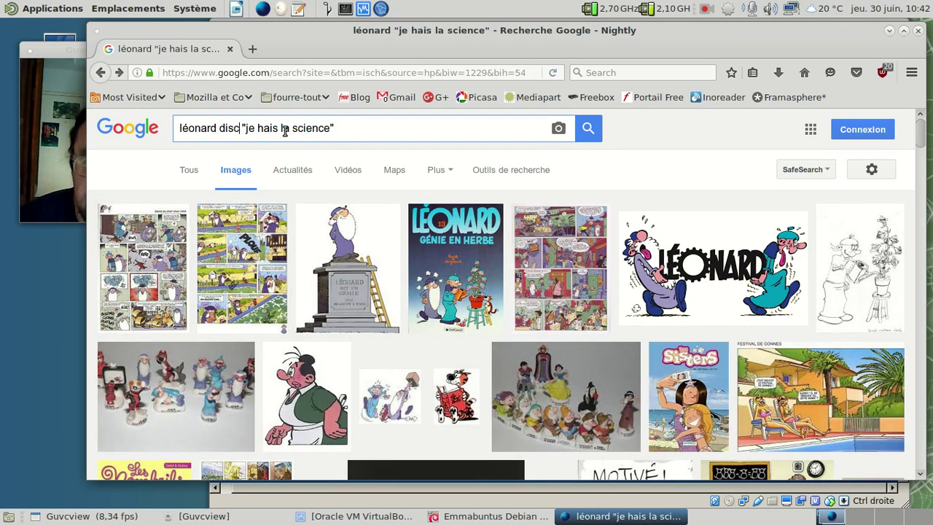
text(iple)
key(Return)
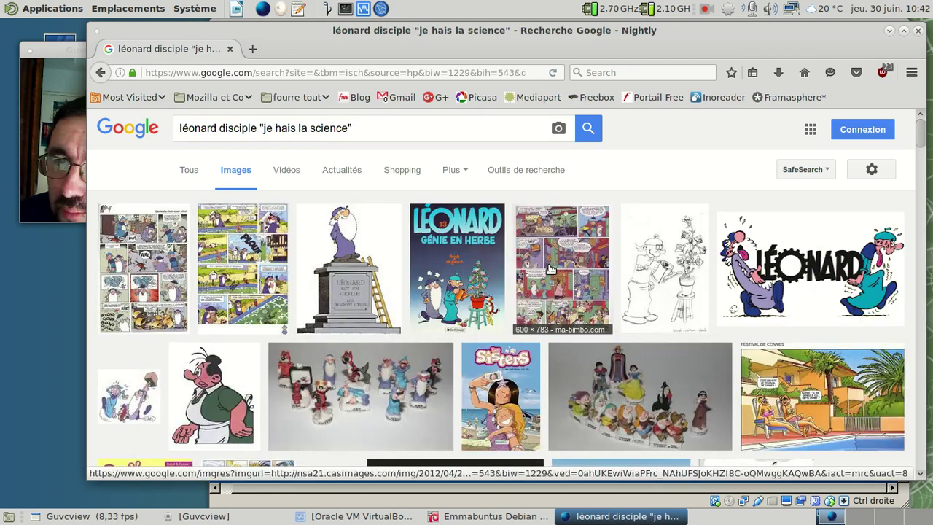
scroll(548, 269, down, 3)
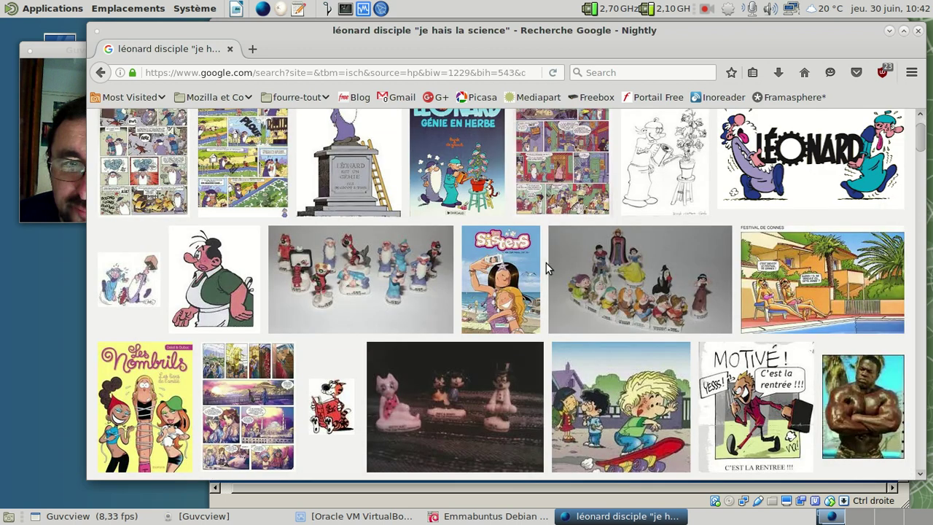
Preview several Léonard comic pages (Ma-bimbo, Génie en balade, bedetheque, tome 32), then close the browser
click(546, 263)
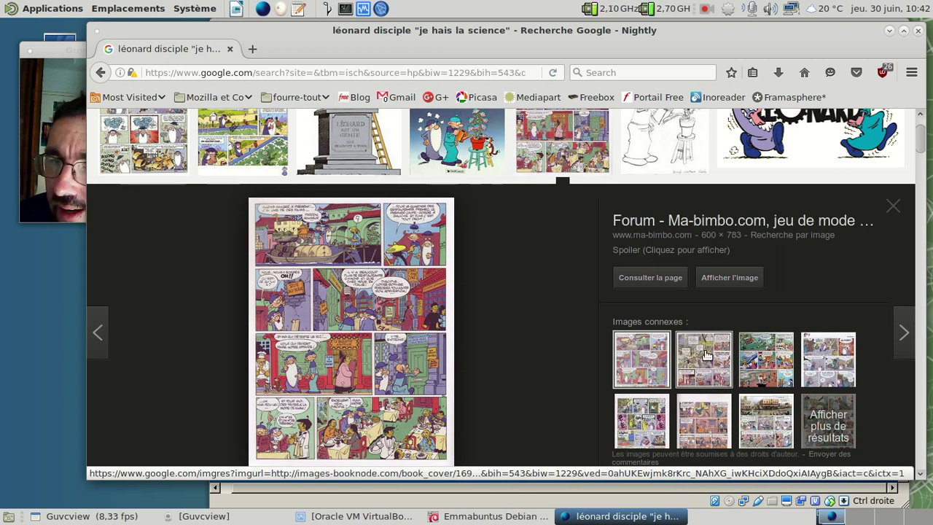
click(747, 354)
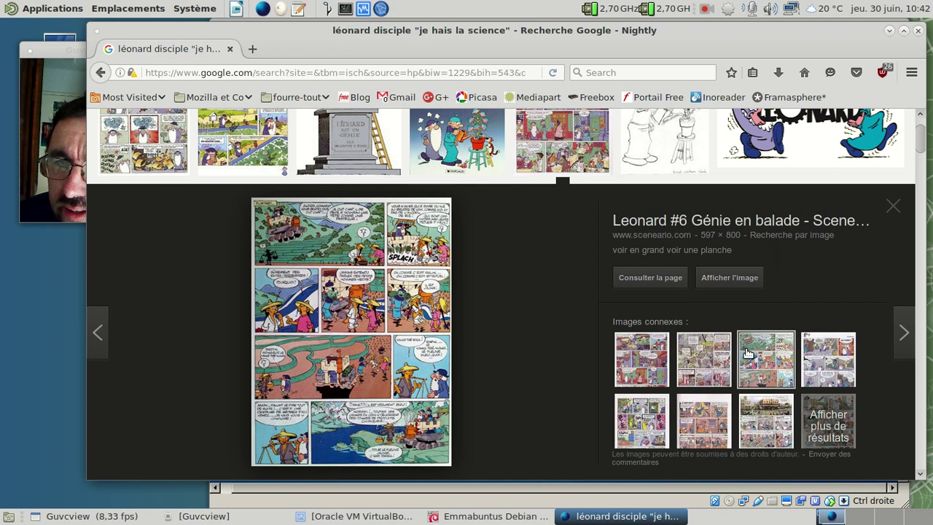
click(816, 361)
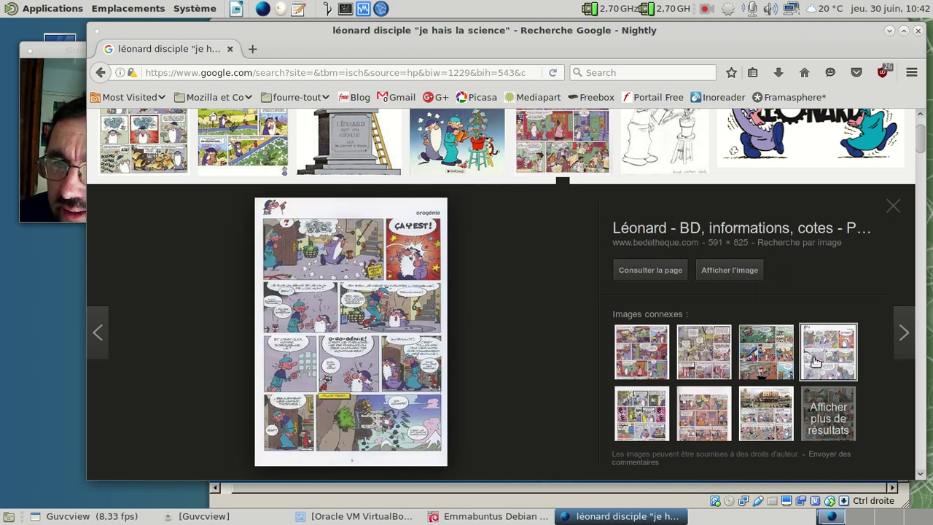
click(665, 412)
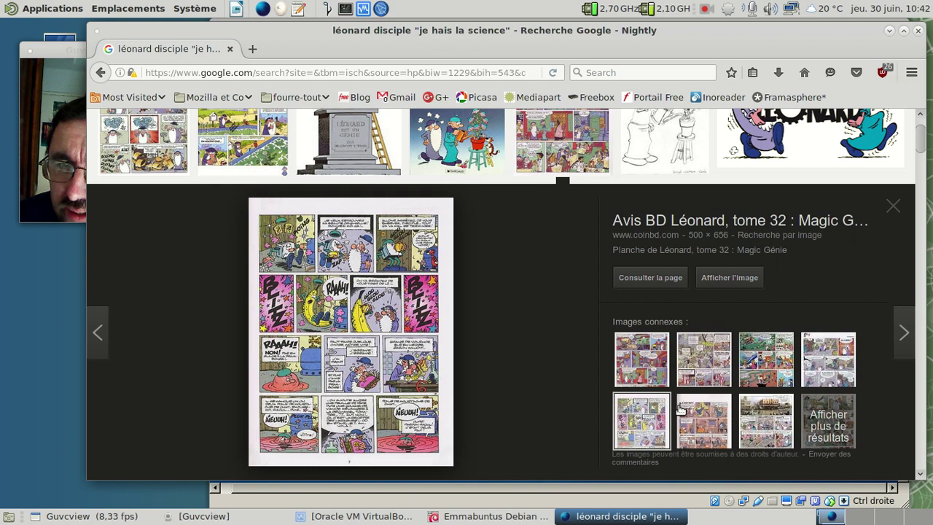
click(681, 410)
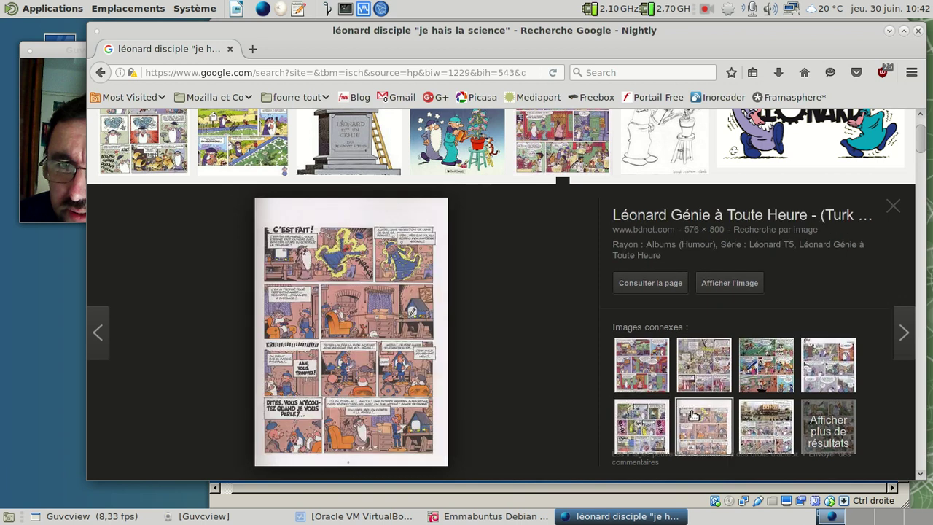
click(747, 416)
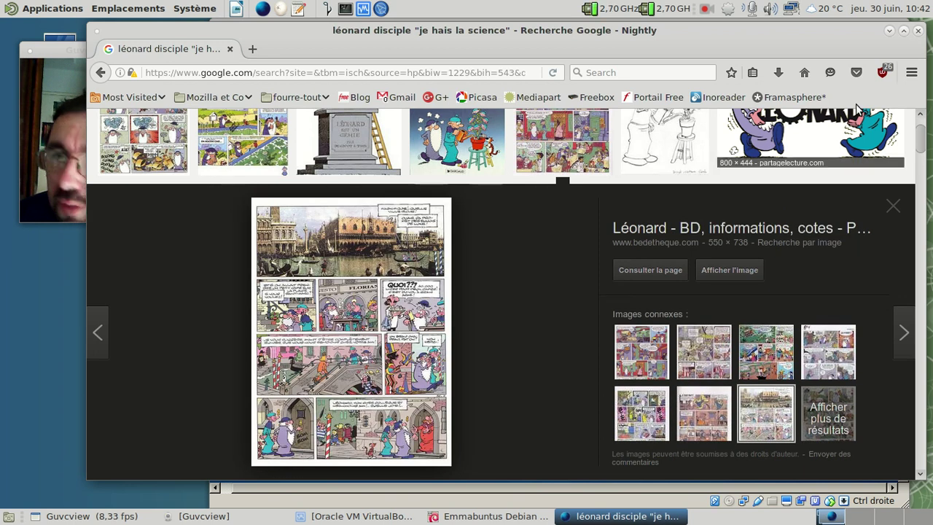
click(917, 30)
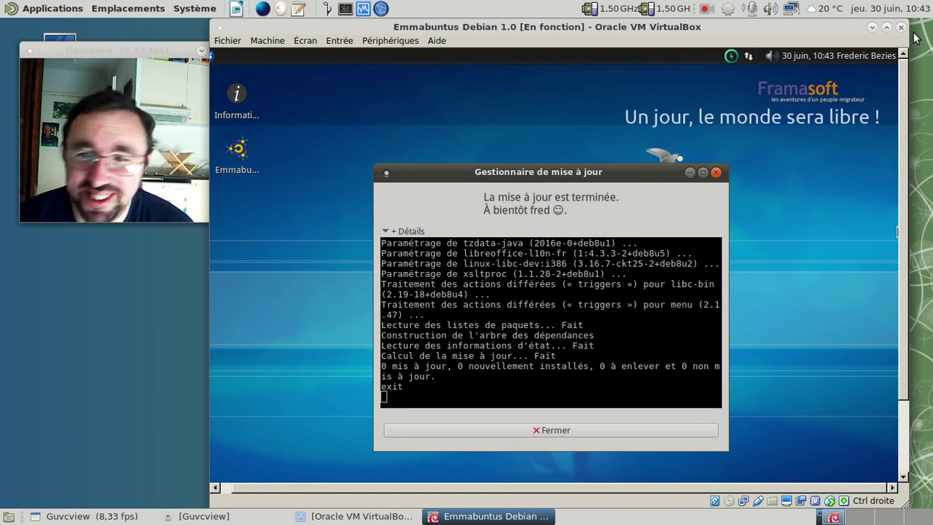
Close the finished update manager, make the VM full-screen, and bring up the guest's logout options
click(581, 432)
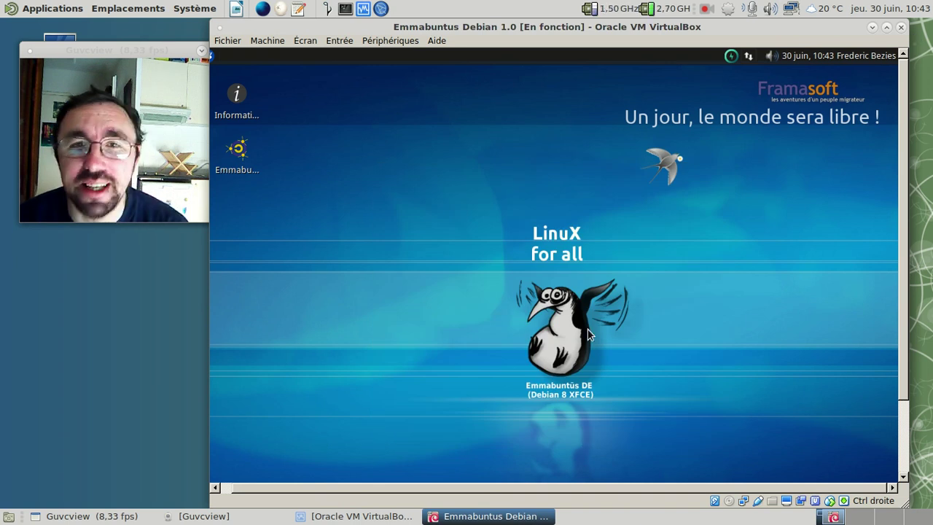
key(ctrl+f)
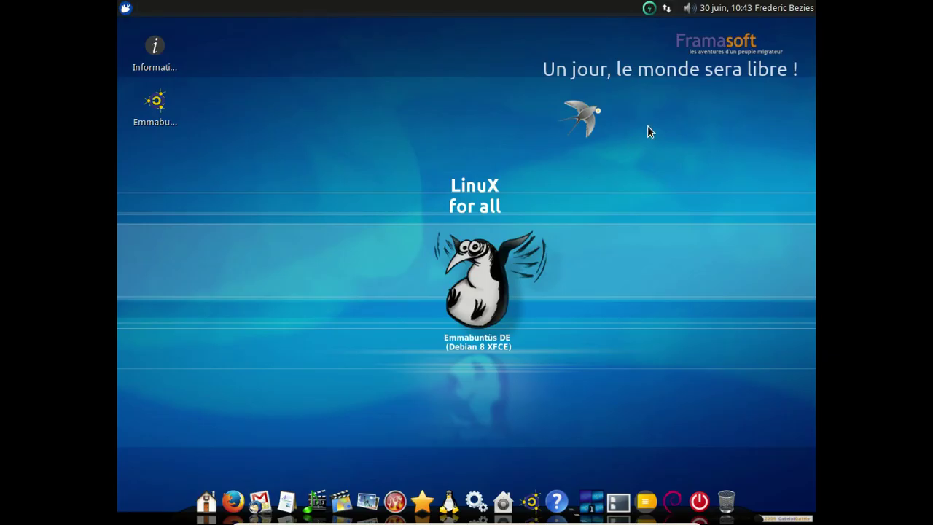
key(ctrl+alt+Delete)
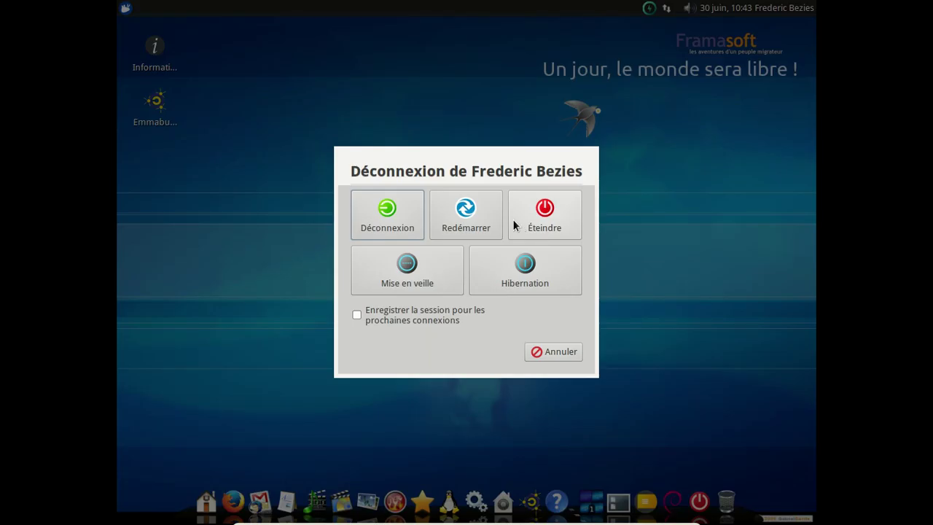
Choose Redémarrer to restart the Emmabuntüs guest
click(514, 226)
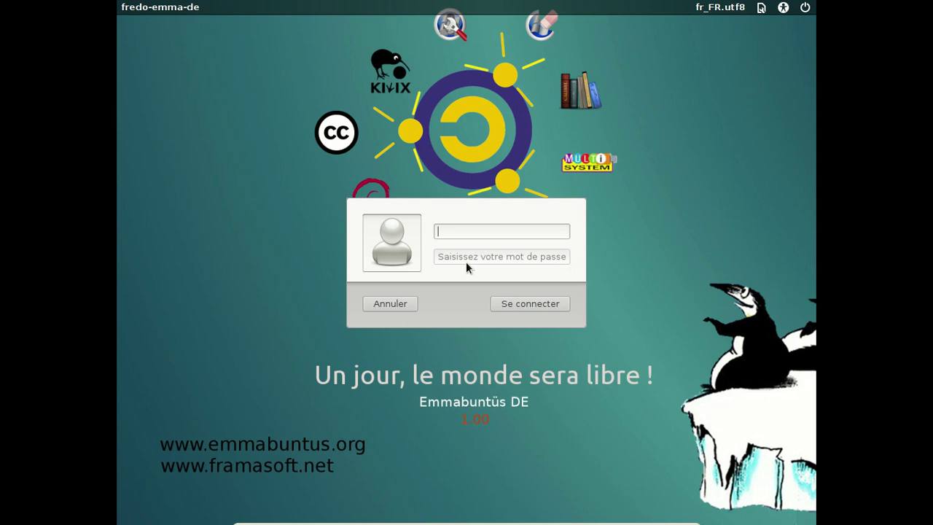
Log in to the guest with the user name and account password
text(fred)
key(Tab)
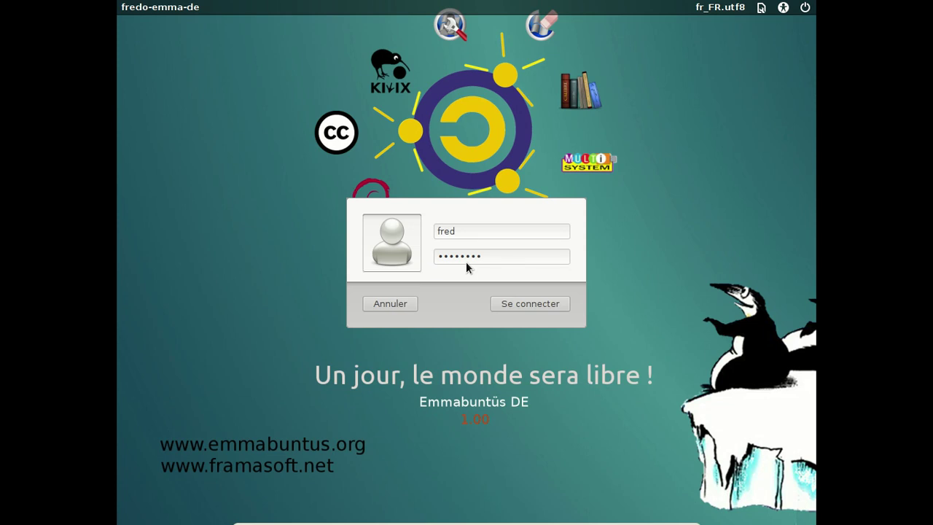
key(Return)
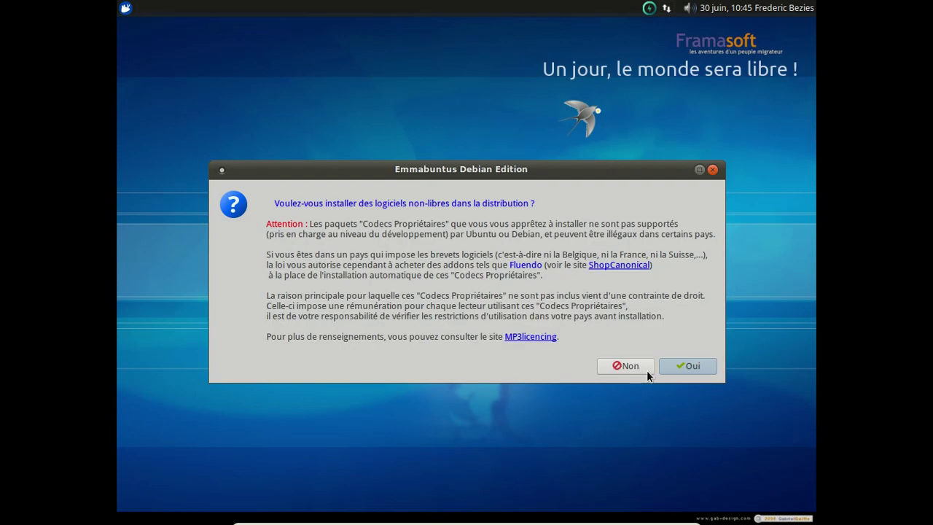
Decline the proprietary codecs and bring up the dock's Maintenance stack
click(646, 370)
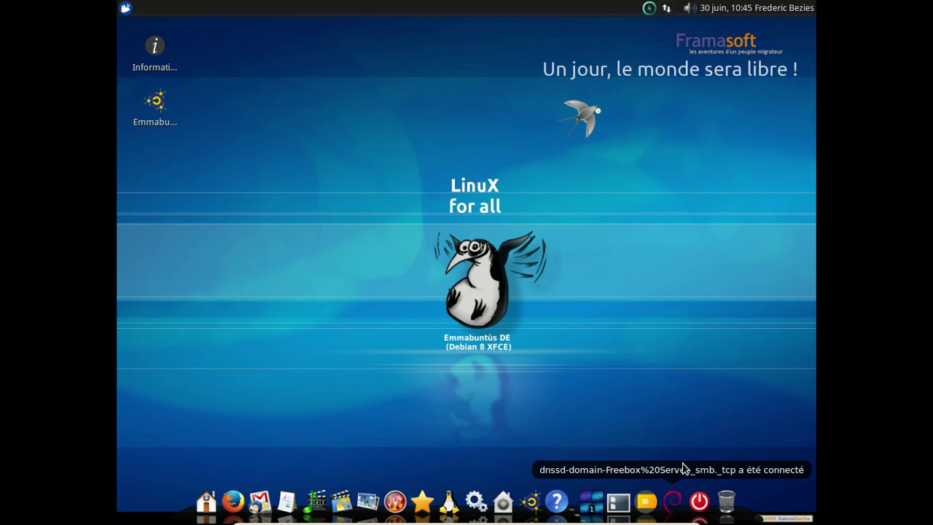
mouse_move(503, 501)
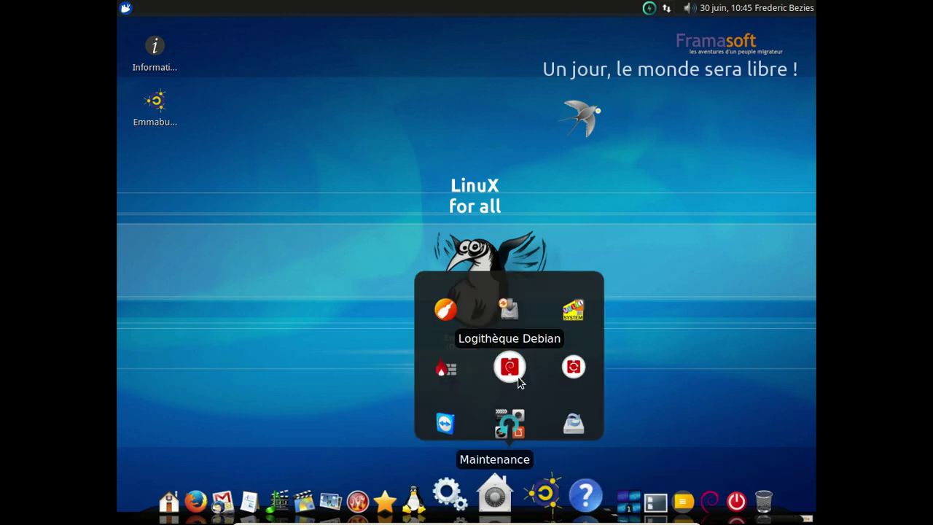
Launch handysoft, remove abiword using the account password, and view the removal details
click(509, 367)
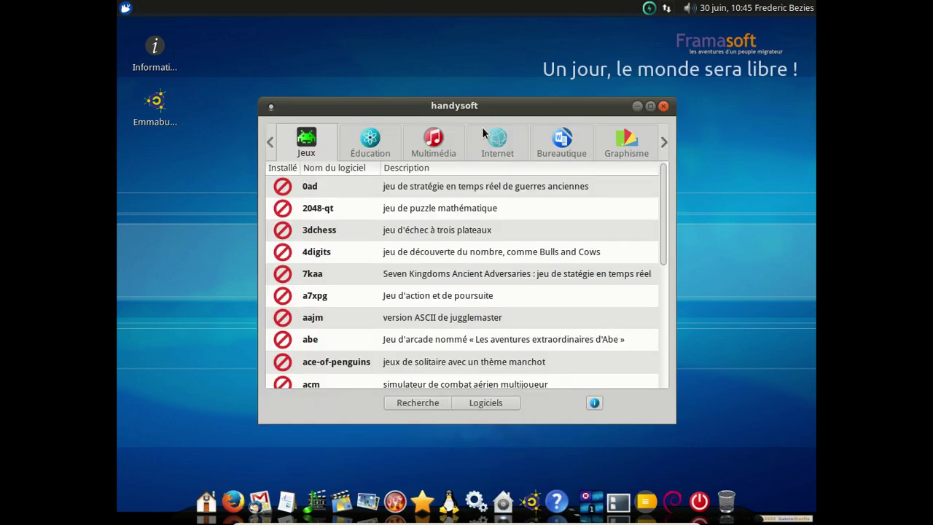
double_click(420, 234)
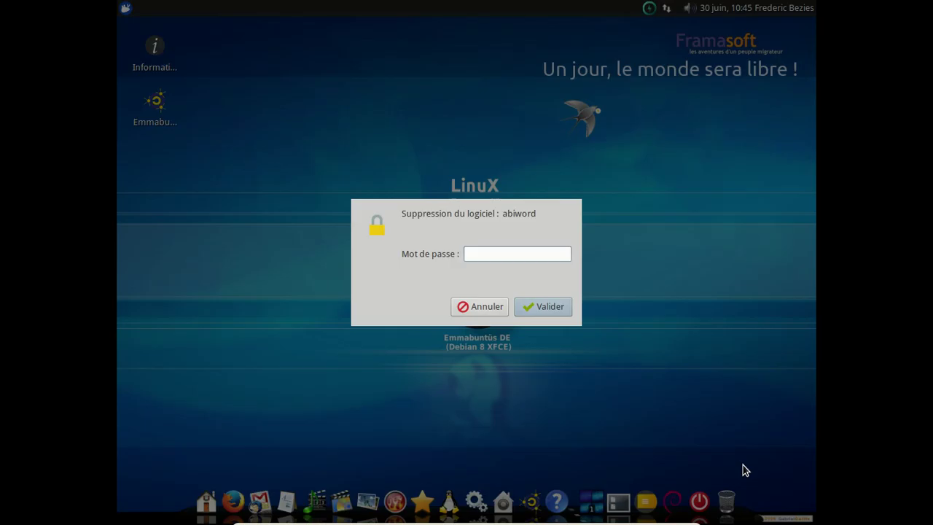
text(****)
key(Return)
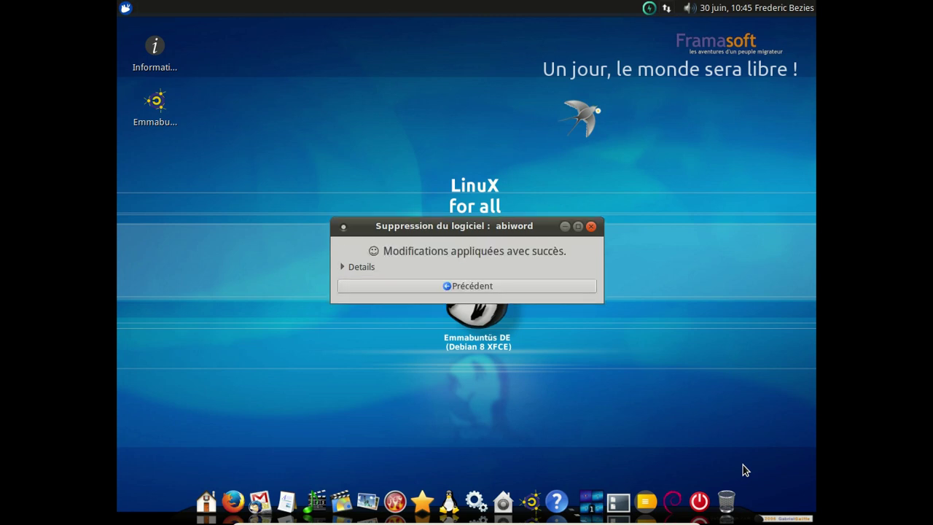
click(361, 267)
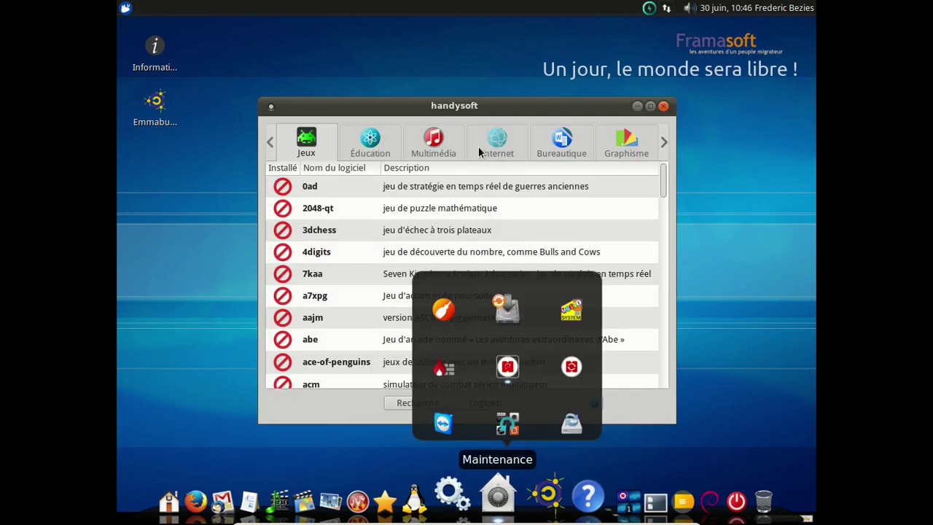
Remove calibre from the Bureautique category with the password and go back to the catalogue
click(562, 142)
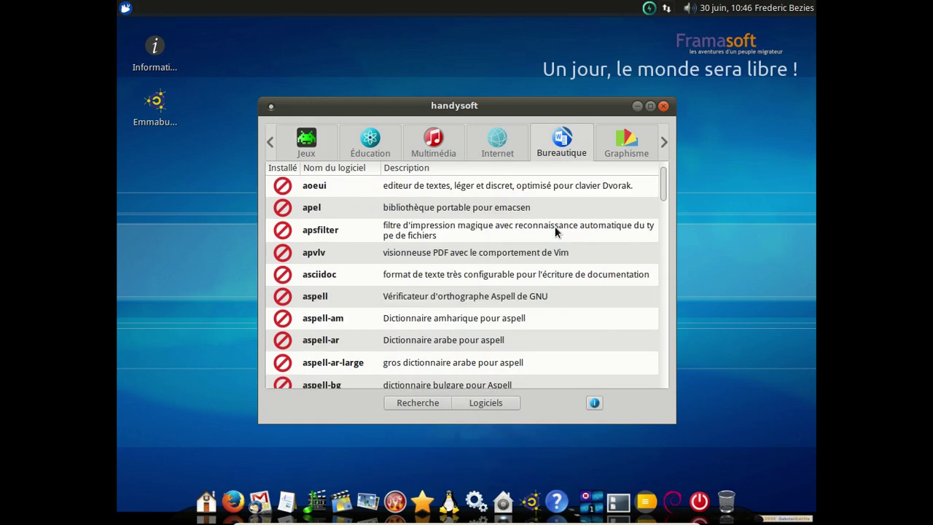
scroll(556, 231, down, 1)
scroll(554, 229, down, 5)
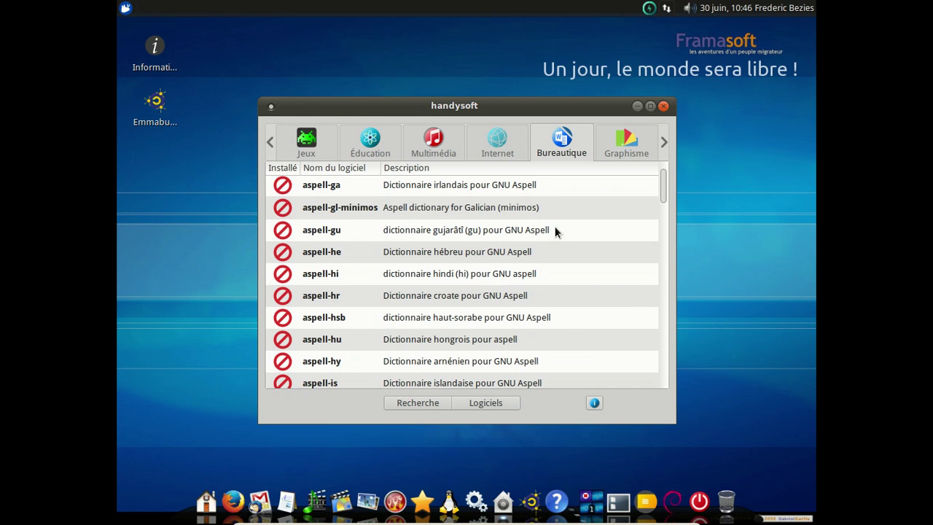
scroll(555, 231, down, 5)
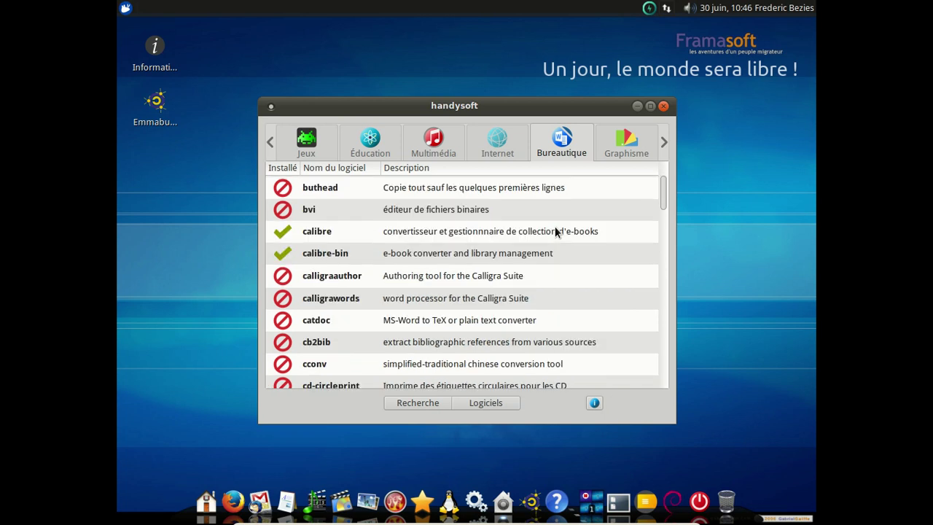
double_click(555, 227)
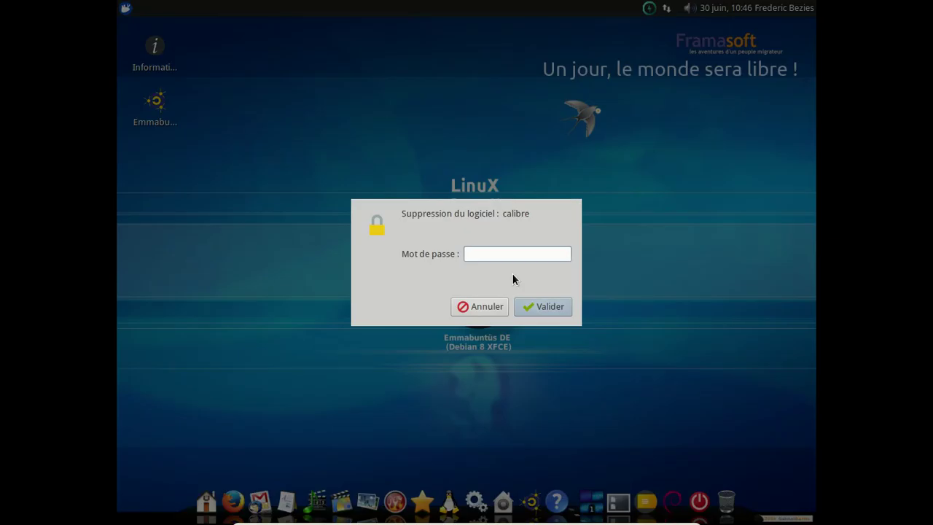
key(Escape)
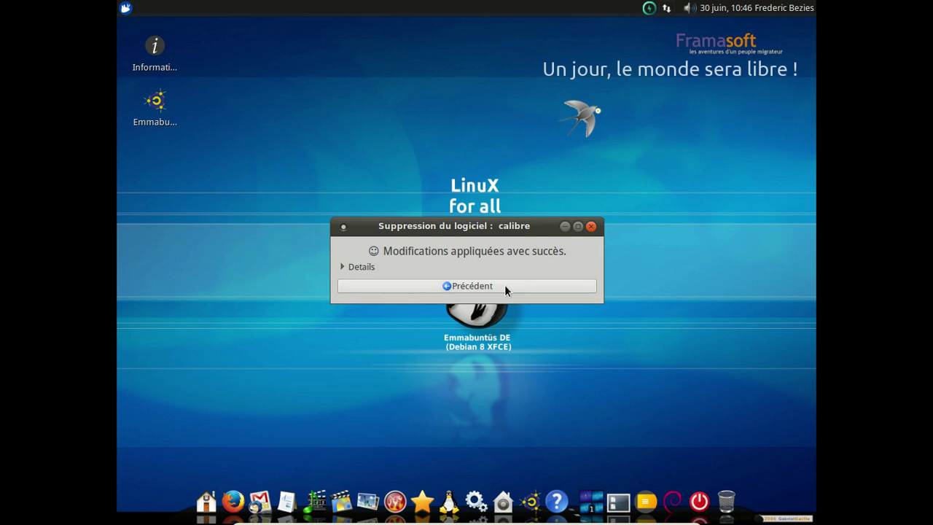
click(505, 286)
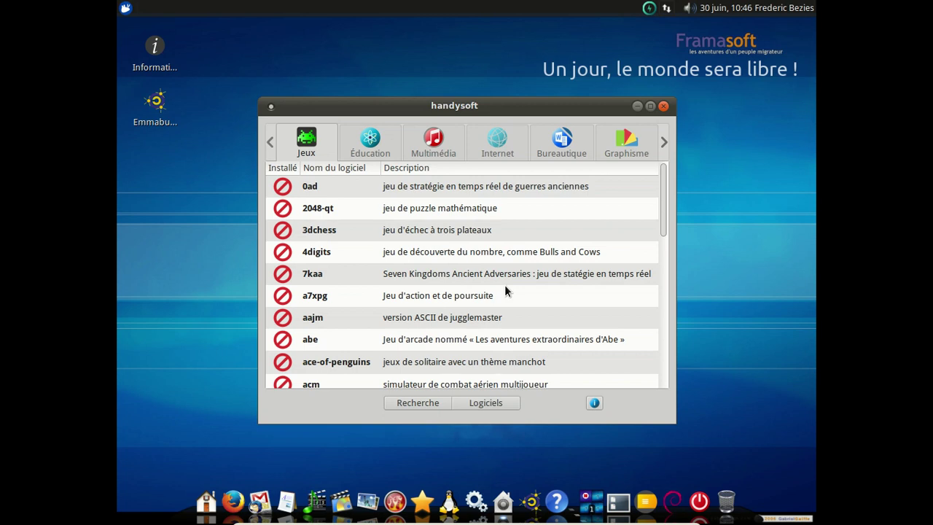
In the Multimédia category, scroll down to exaile and open its details window
key(ctrl+Page_Down)
key(ctrl+Page_Down)
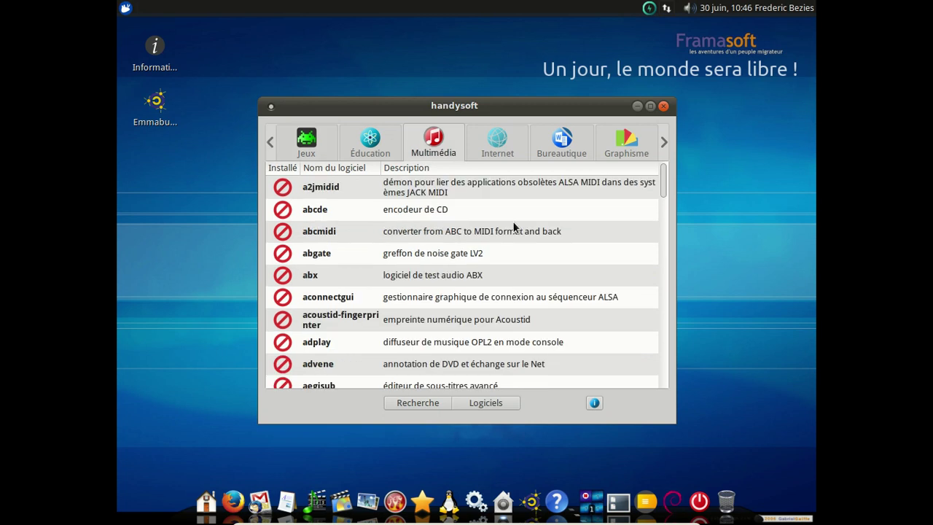
scroll(532, 240, down, 5)
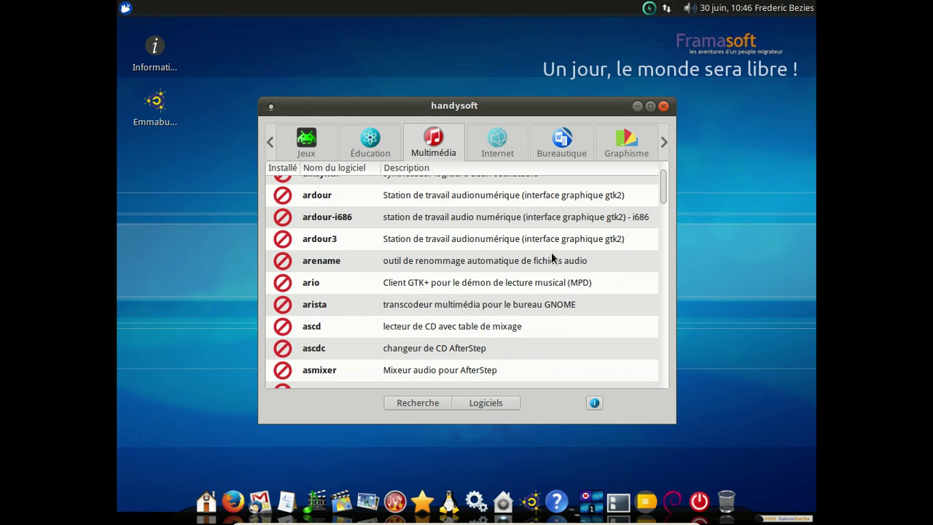
scroll(551, 257, down, 3)
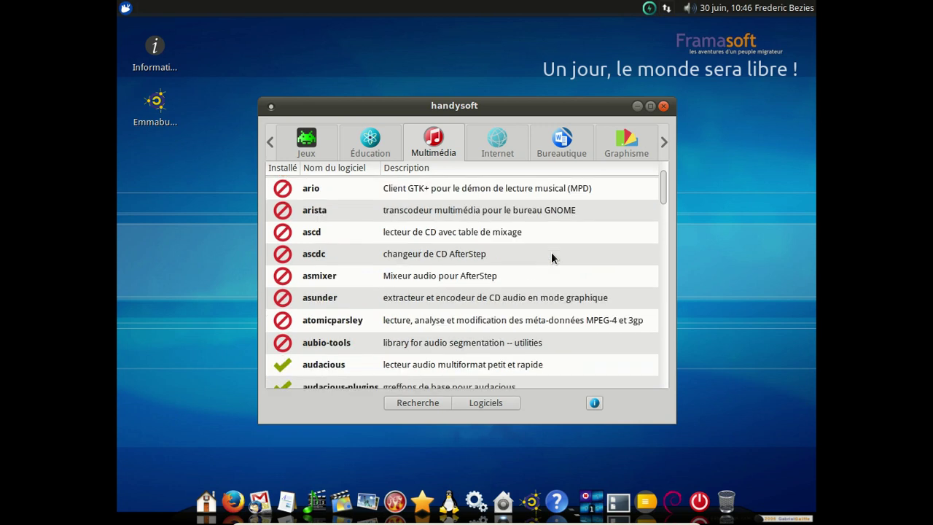
scroll(551, 252, down, 6)
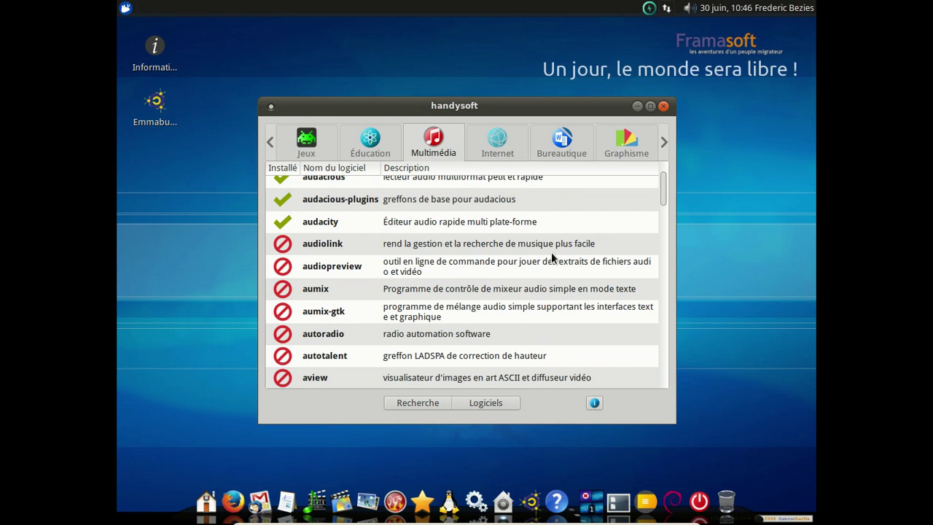
scroll(551, 251, down, 5)
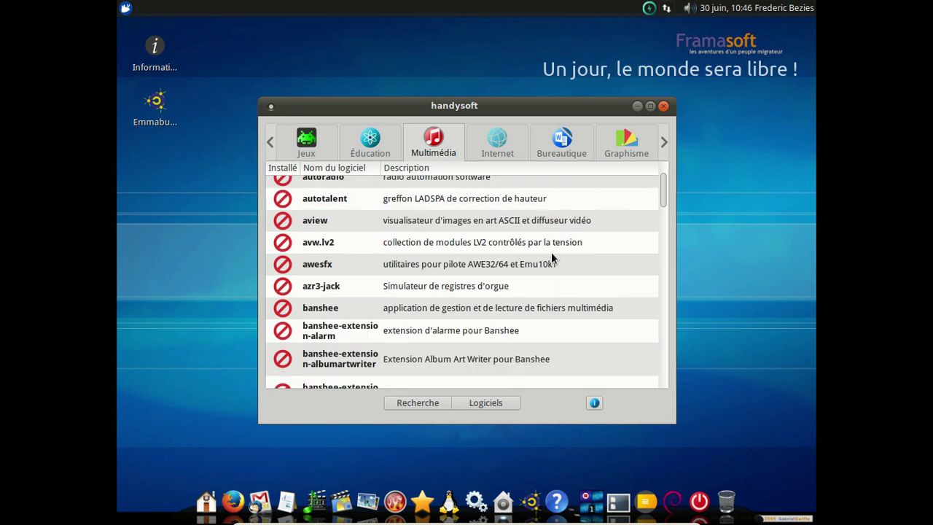
scroll(552, 257, down, 10)
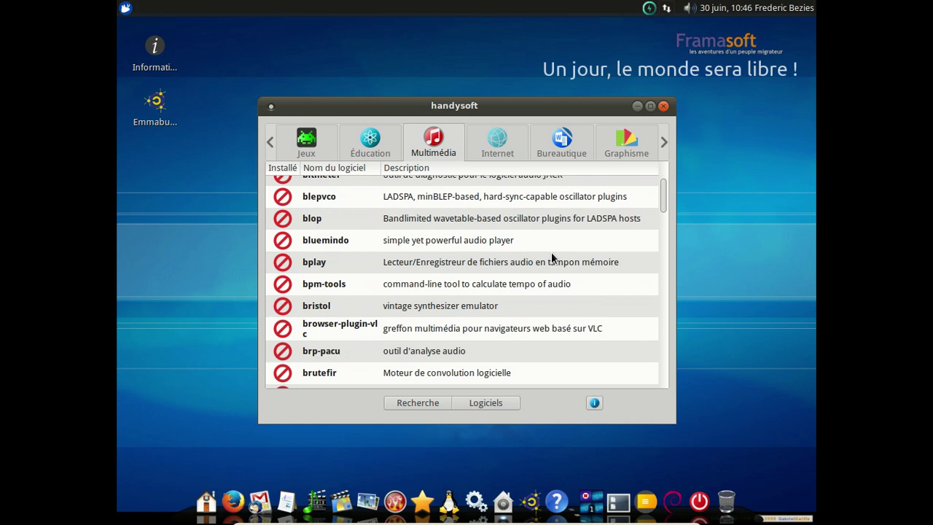
scroll(552, 257, down, 6)
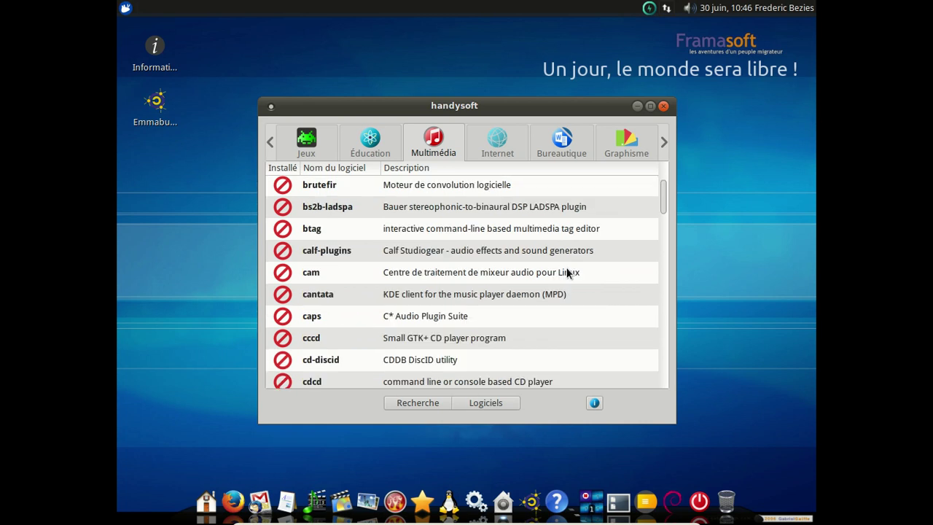
scroll(567, 273, down, 8)
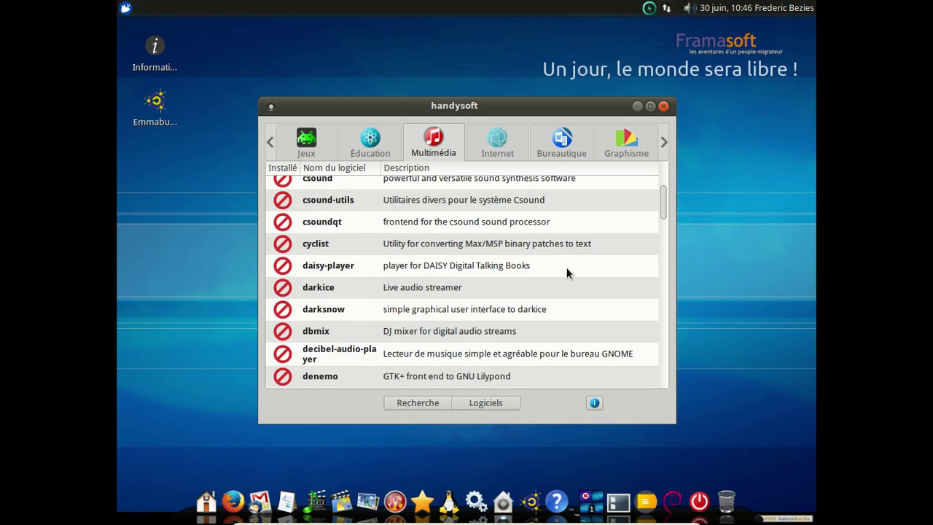
scroll(567, 273, down, 8)
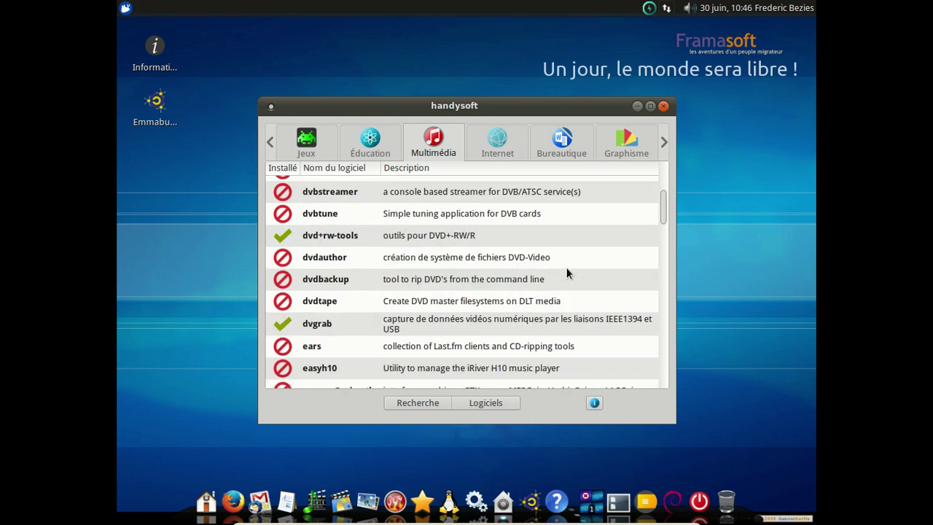
scroll(567, 272, down, 8)
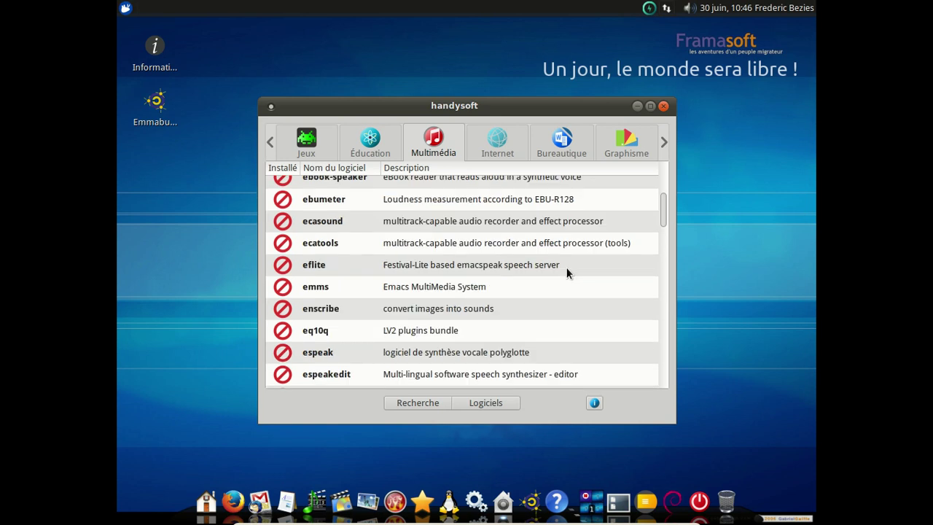
scroll(566, 272, down, 8)
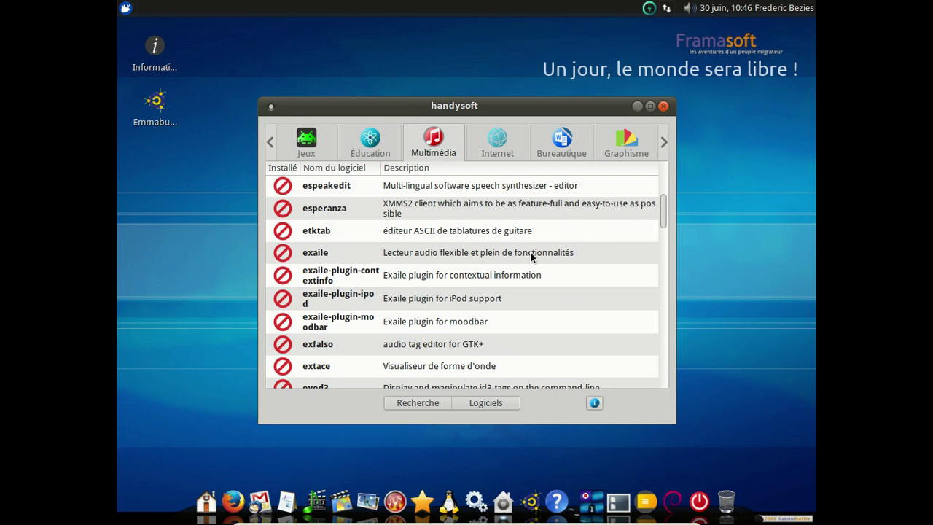
double_click(530, 252)
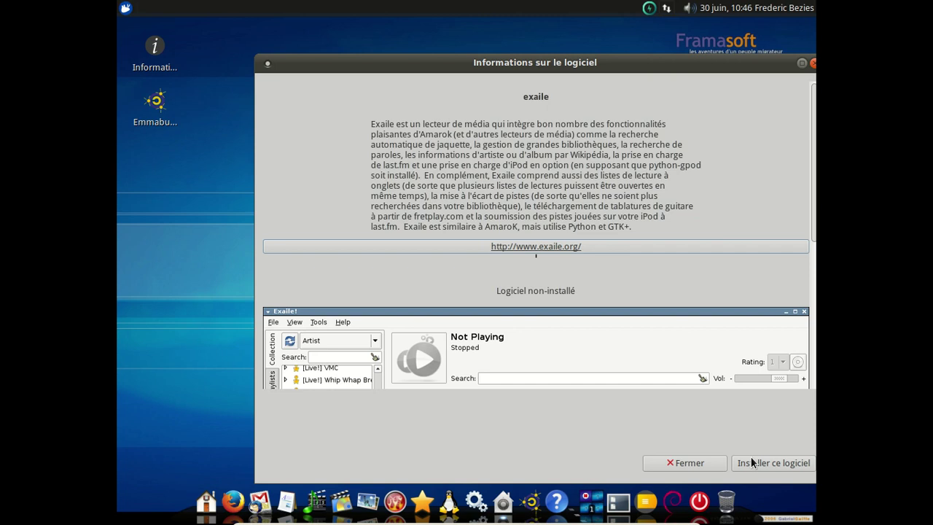
Install exaile with 'Installer ce logiciel', authorise with the password, then dismiss the success report
click(753, 462)
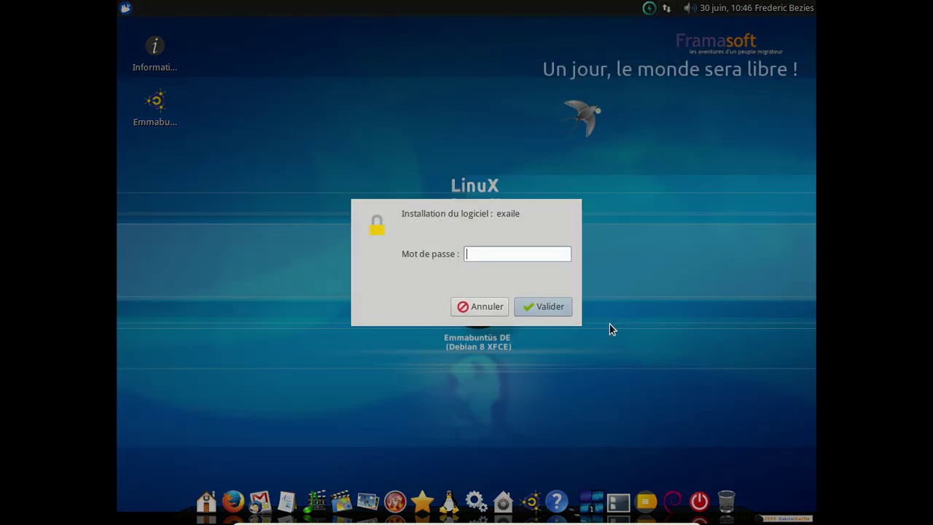
key(Escape)
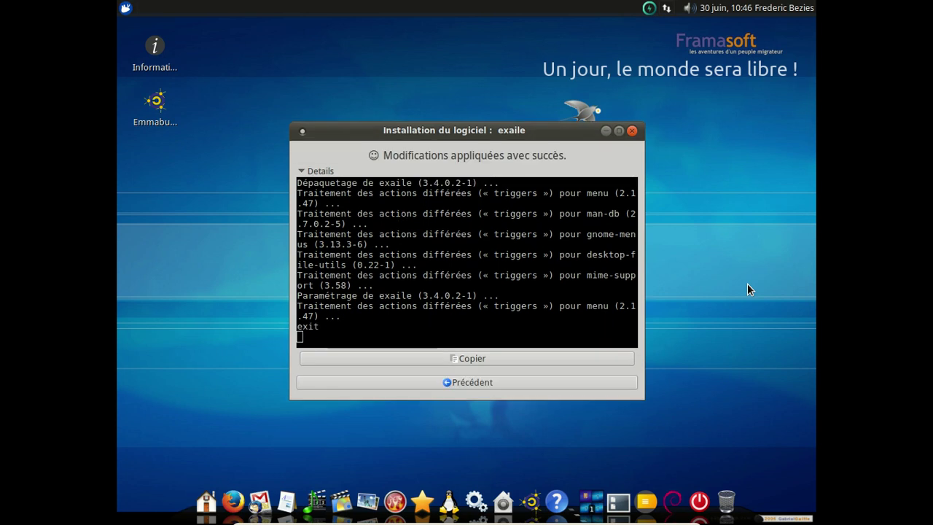
click(126, 8)
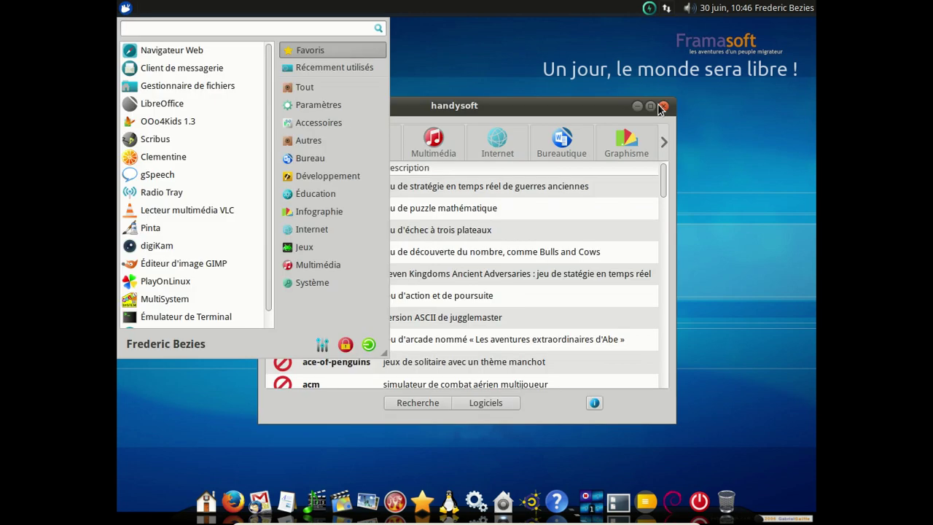
Close the handysoft window and start Exaile from the Whisker applications menu
click(662, 108)
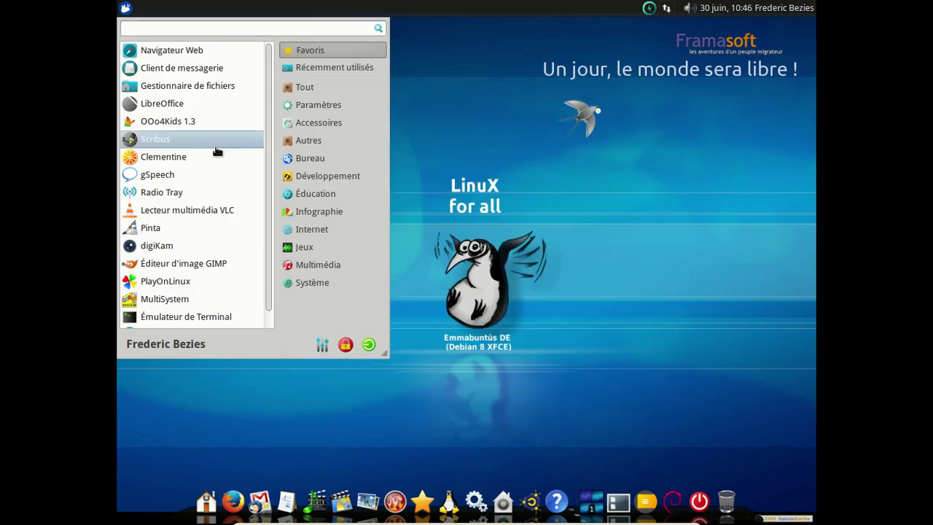
click(323, 264)
click(187, 224)
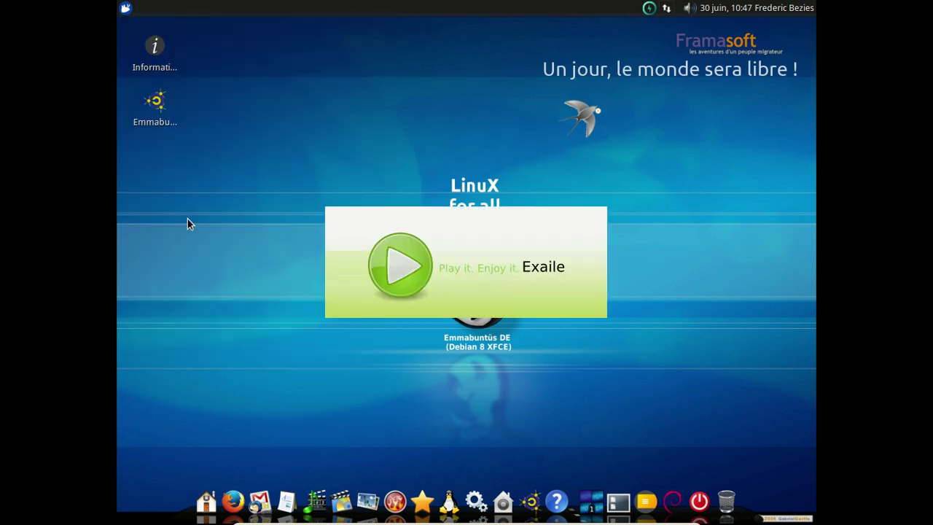